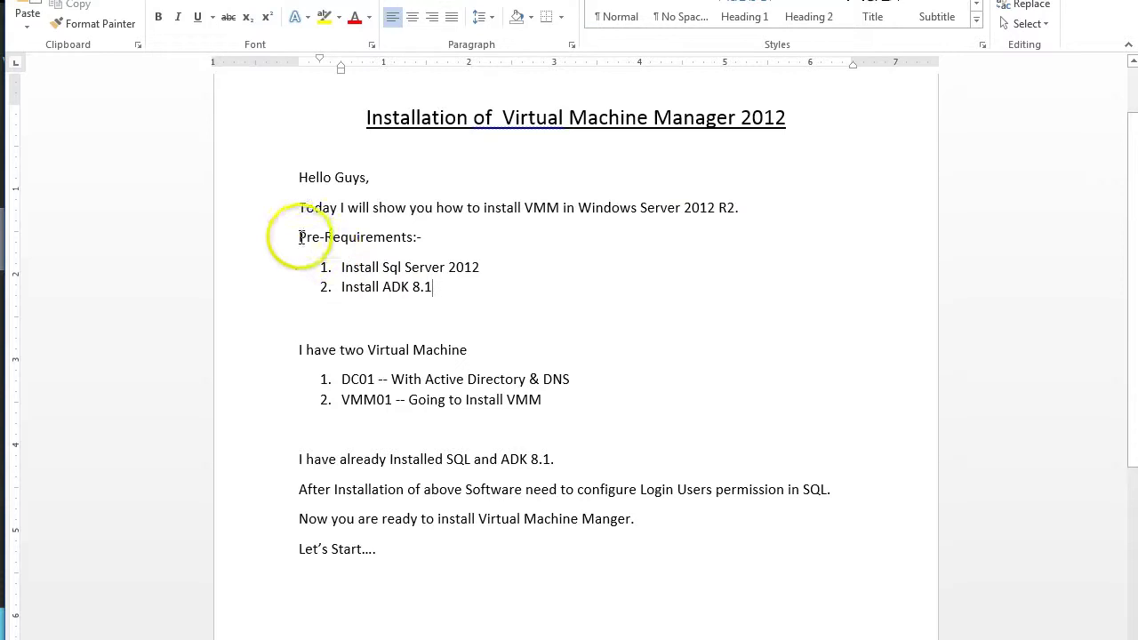
Highlight the Word prerequisites: Install SQL Server 2012, Install ADK 8.1 and the two-virtual-machines line
left_click_drag(285, 237, 444, 247)
left_click(550, 285)
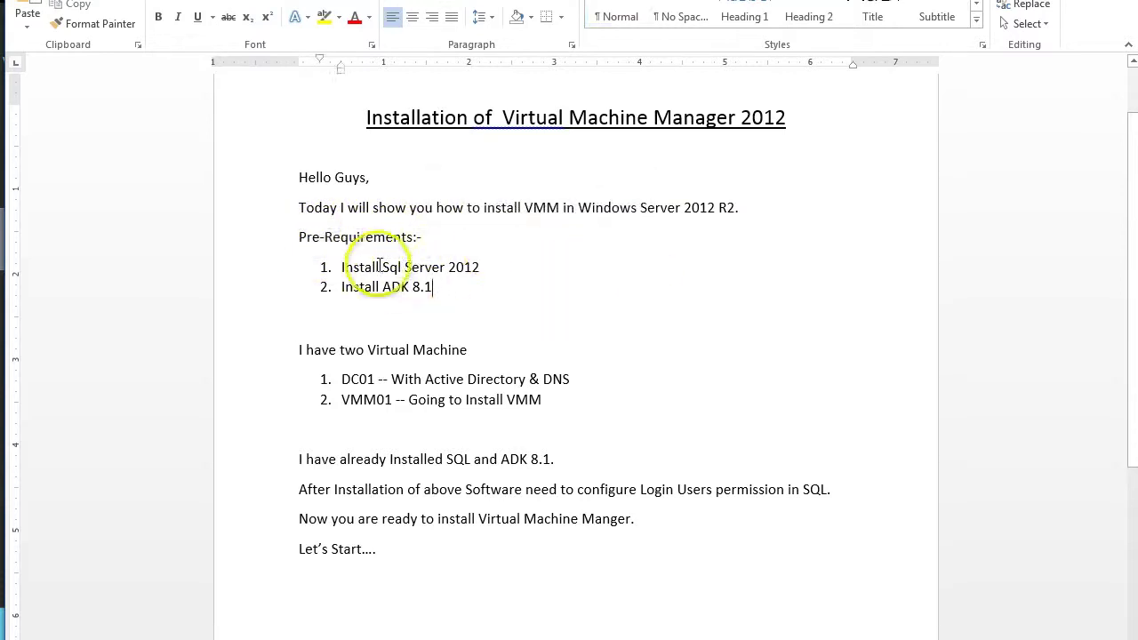
left_click_drag(341, 267, 490, 259)
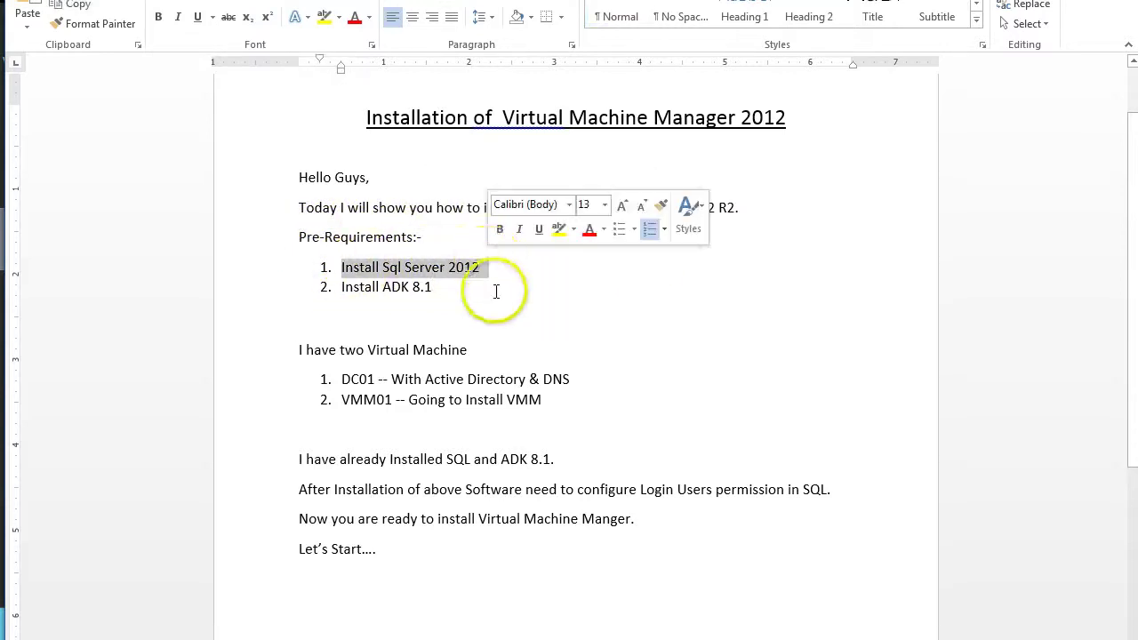
left_click(472, 310)
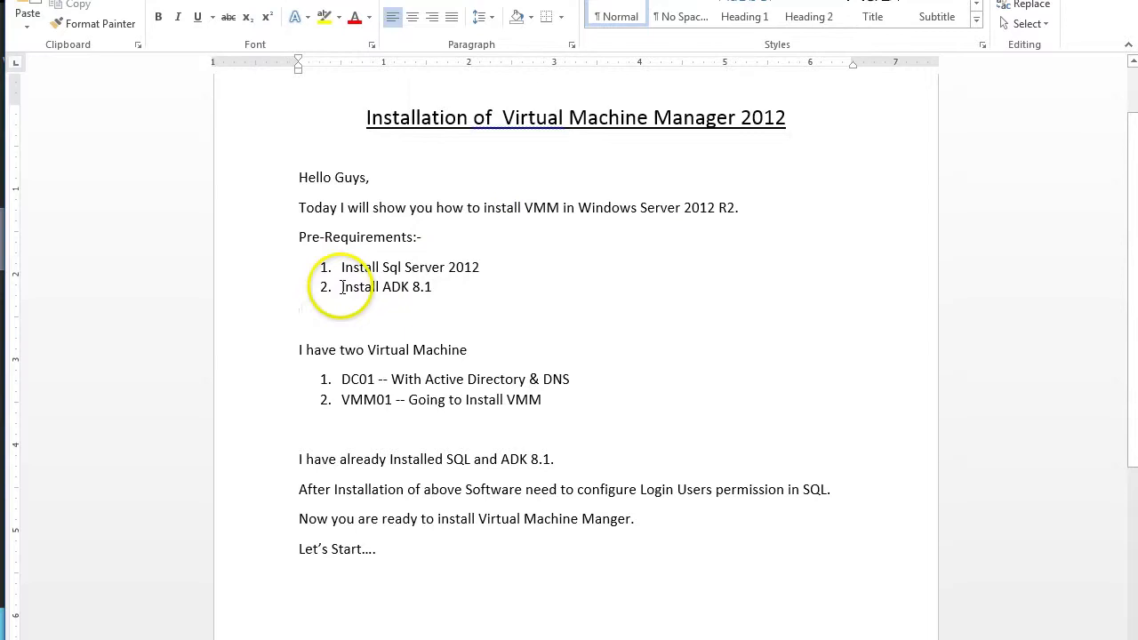
left_click_drag(341, 287, 449, 293)
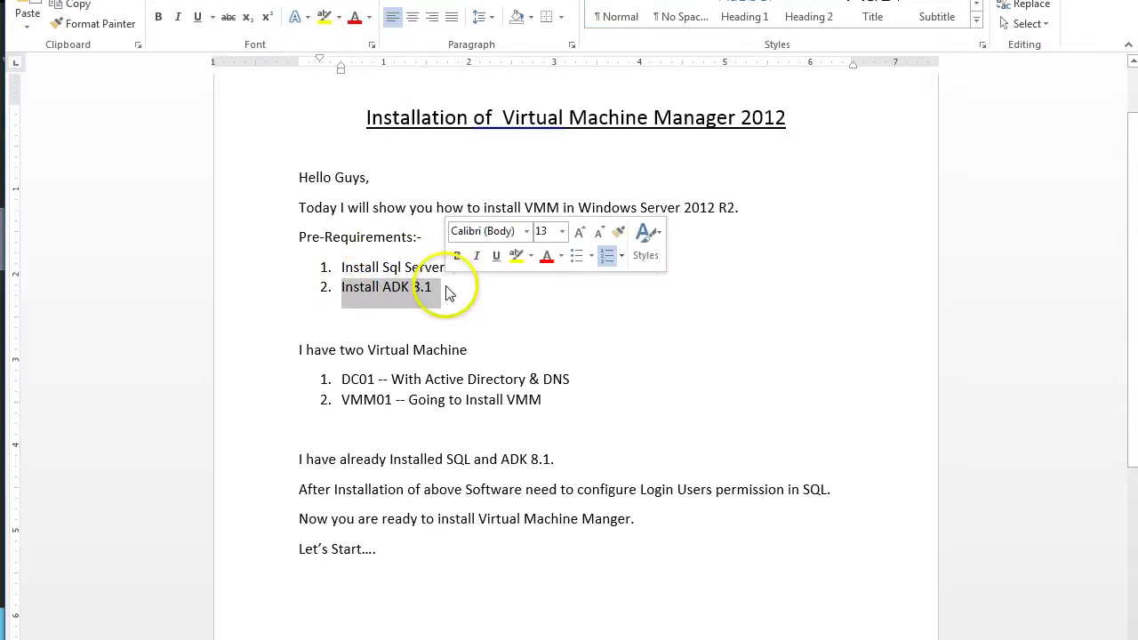
left_click(590, 315)
left_click_drag(301, 352, 460, 353)
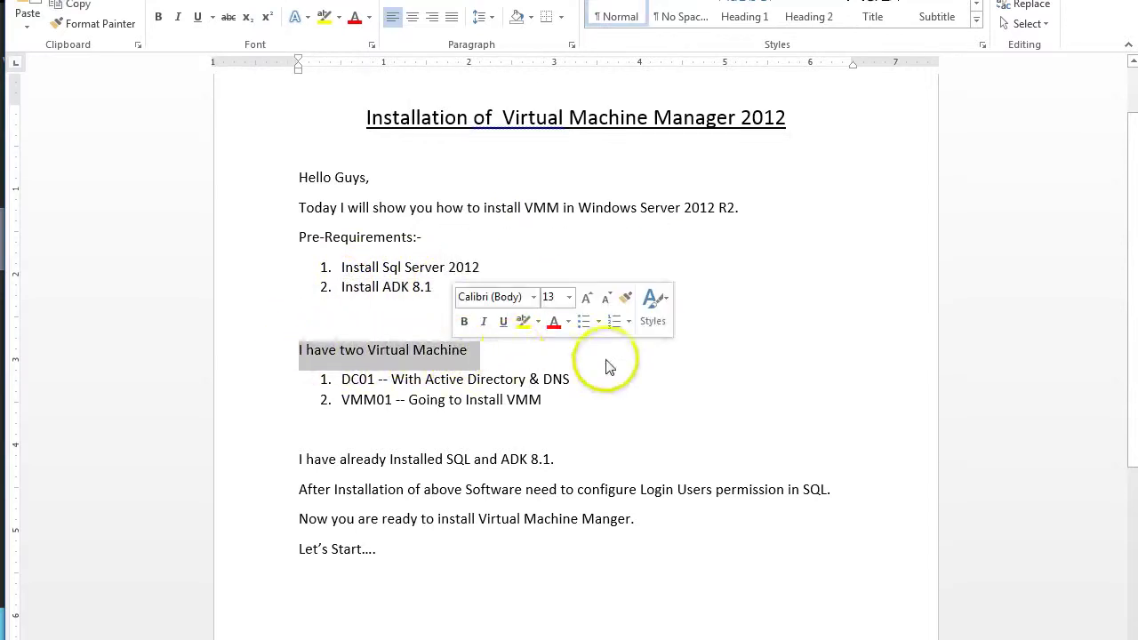
left_click(521, 360)
Highlight the DC01 and VMM01 items and the notes on SQL/ADK and SQL login permissions
left_click_drag(343, 380, 577, 383)
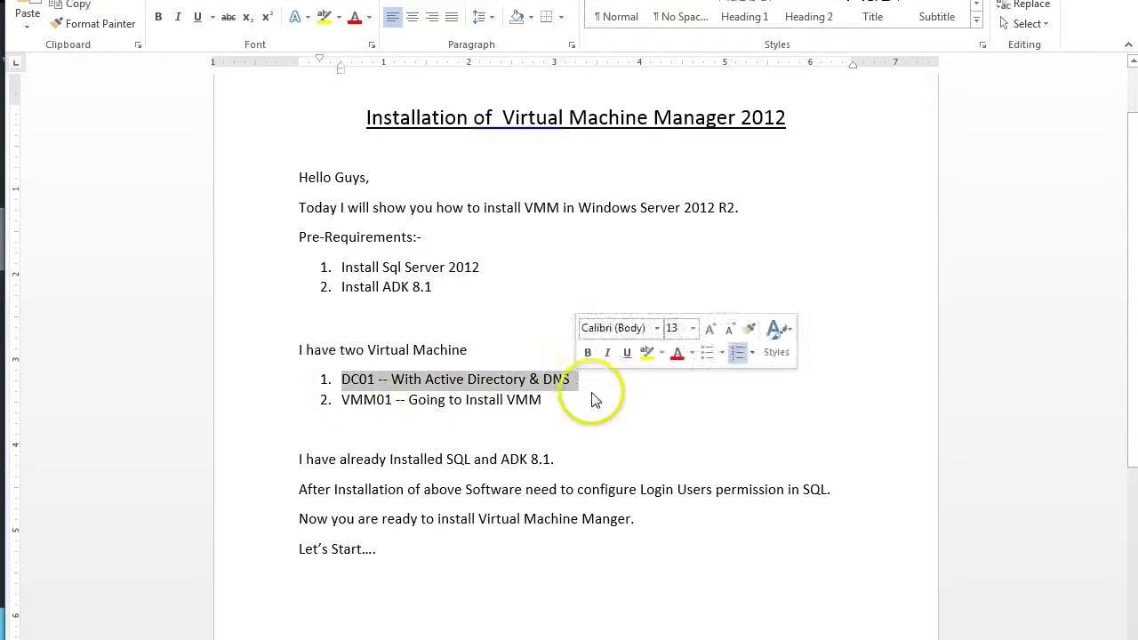
left_click_drag(342, 400, 559, 400)
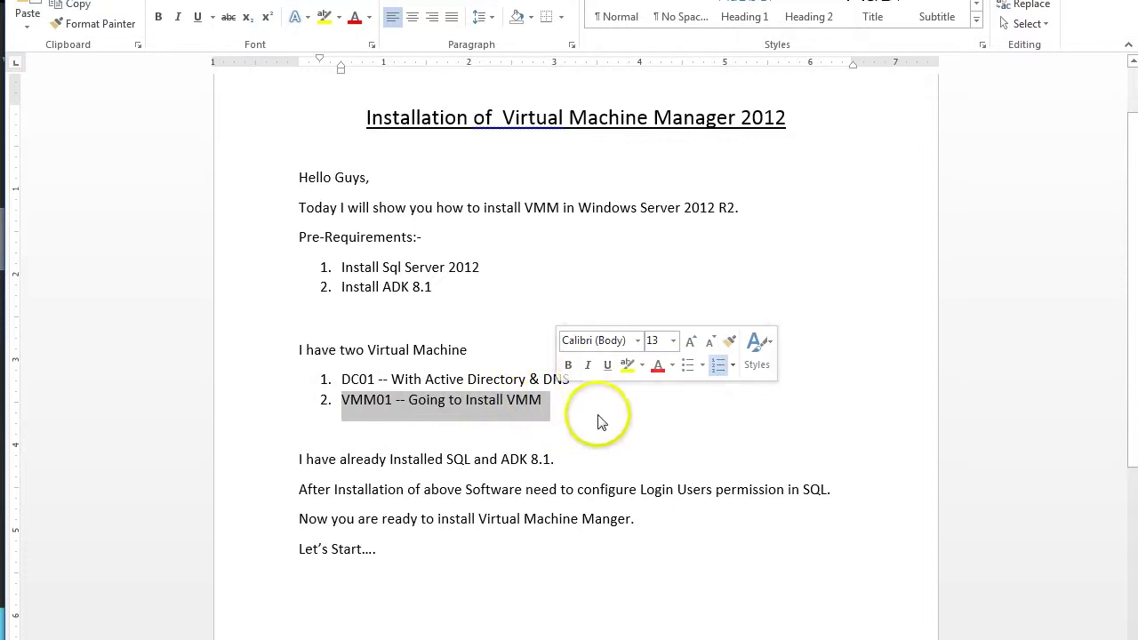
left_click(596, 400)
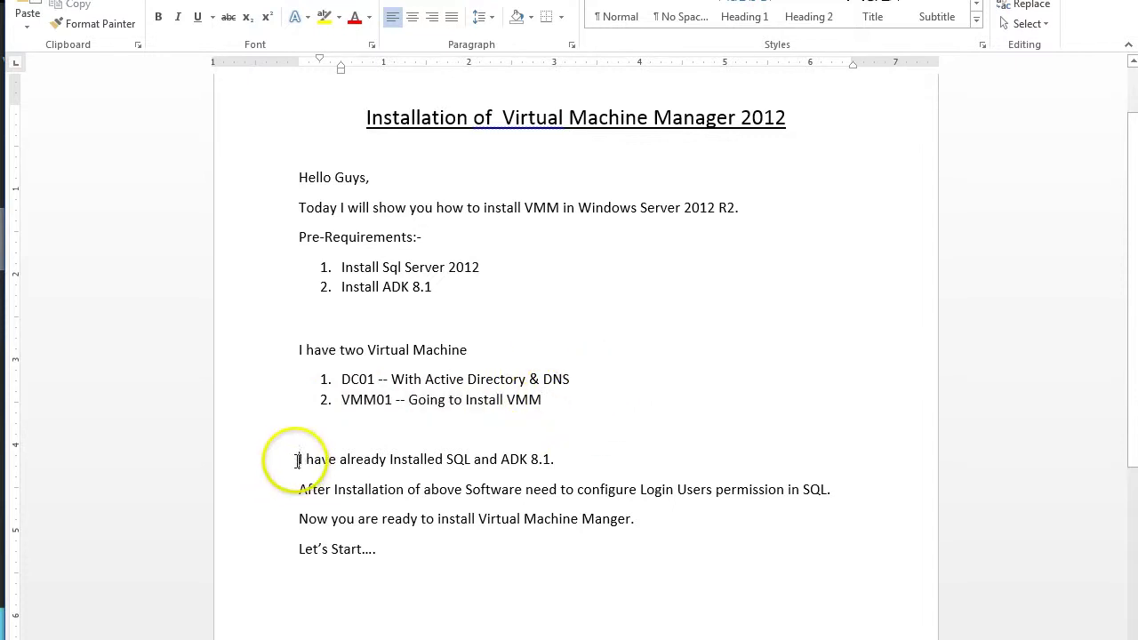
left_click_drag(297, 459, 546, 460)
left_click(547, 464)
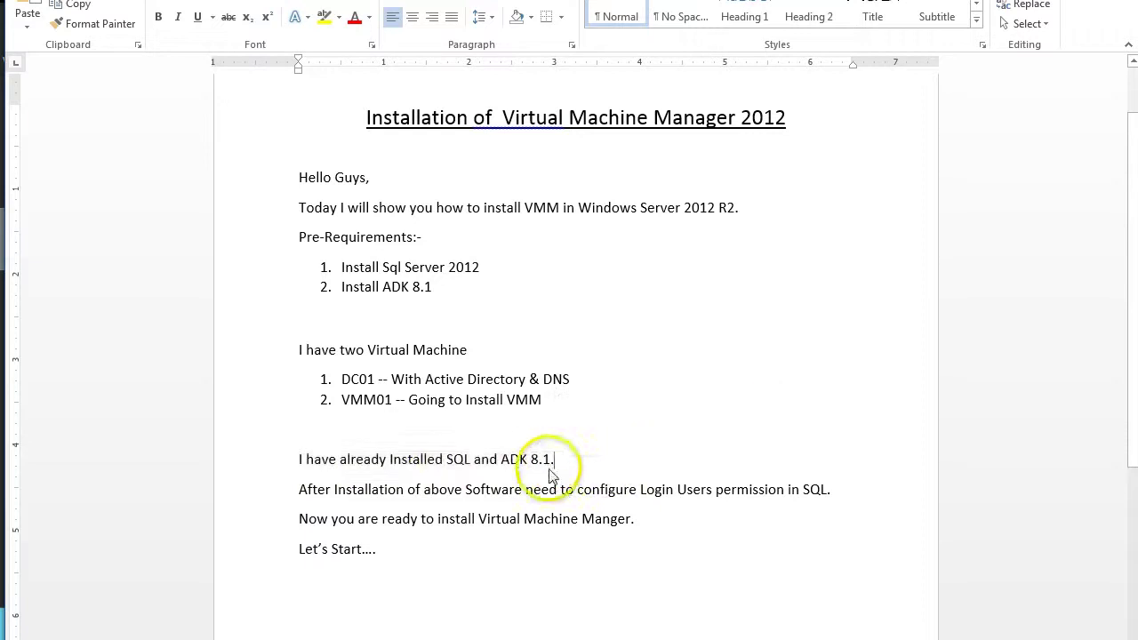
left_click_drag(300, 490, 833, 492)
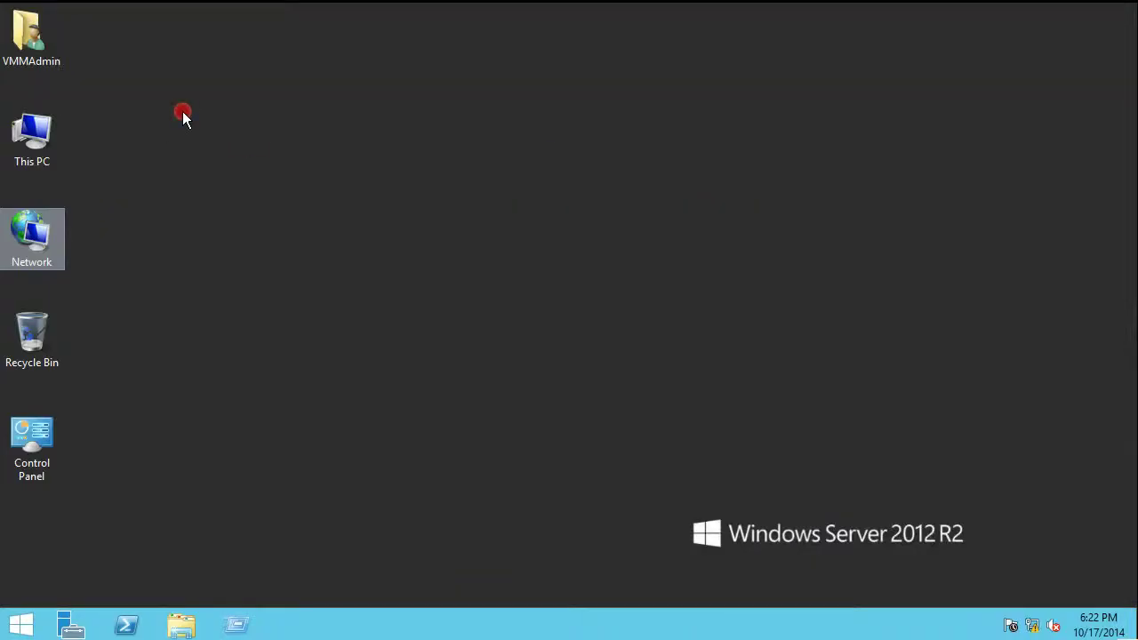
Refresh the desktop and review the computer's system information from This PC
right_click(183, 114)
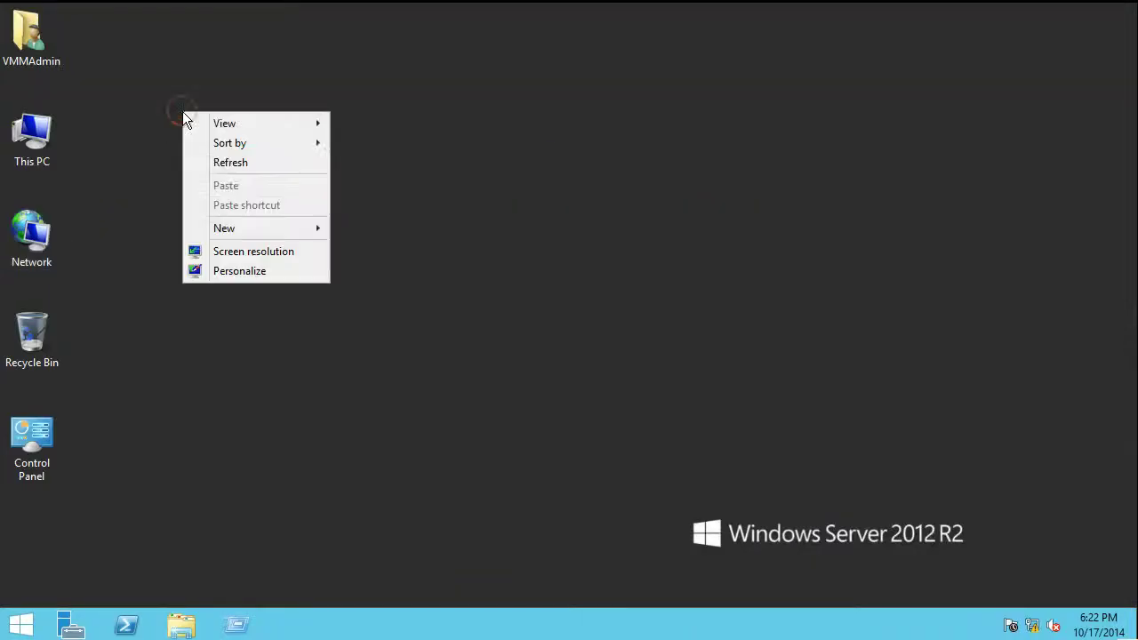
left_click(219, 164)
left_click(40, 22)
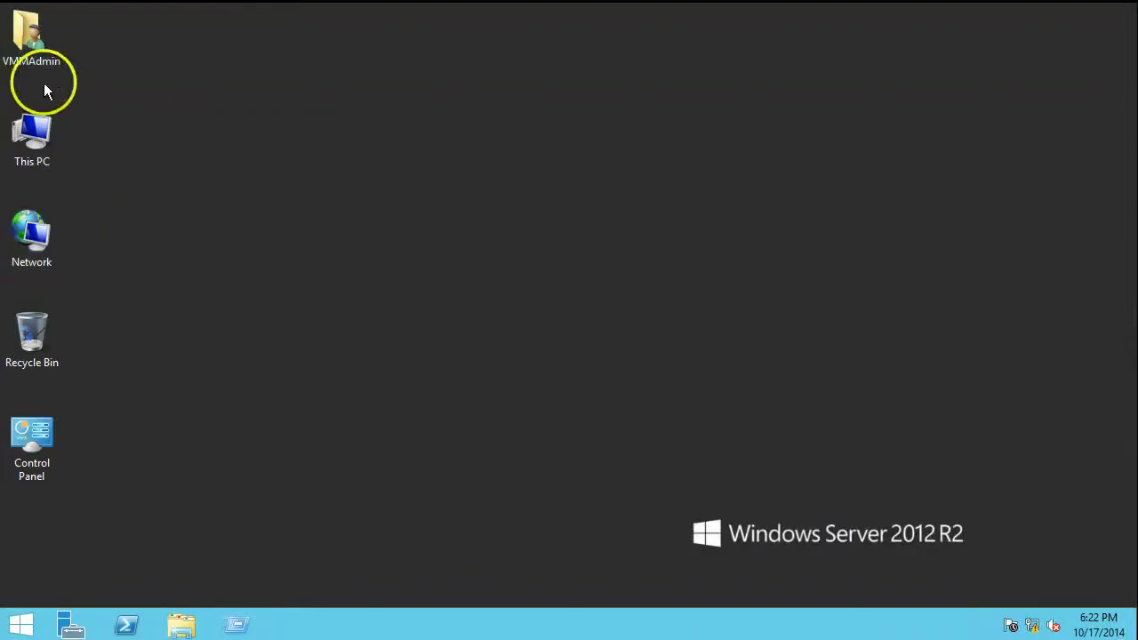
right_click(33, 151)
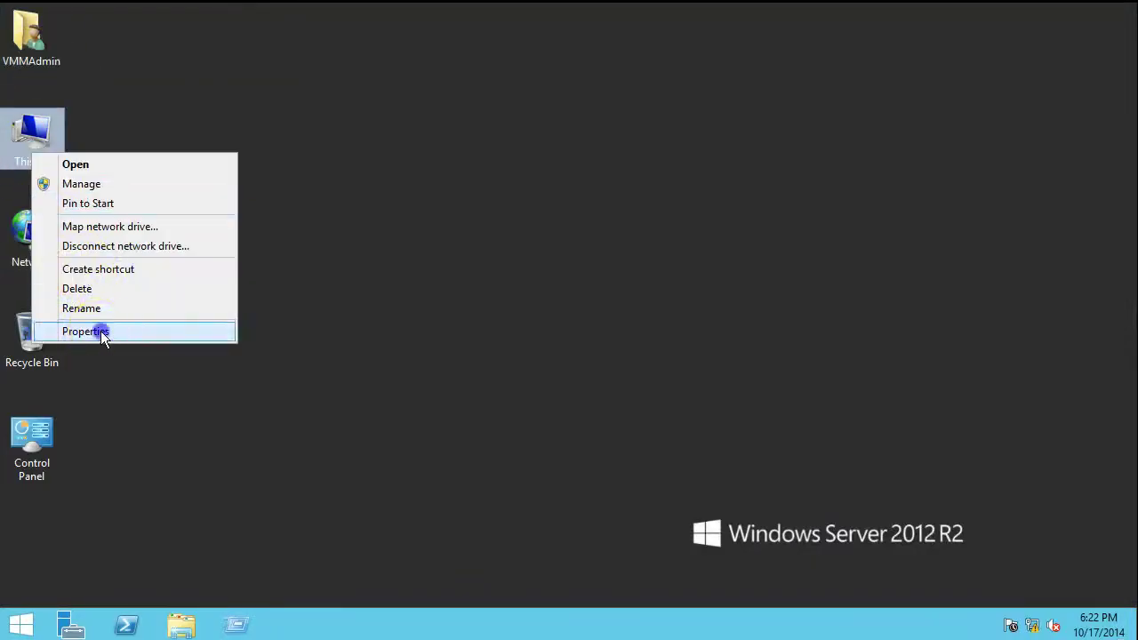
left_click(102, 332)
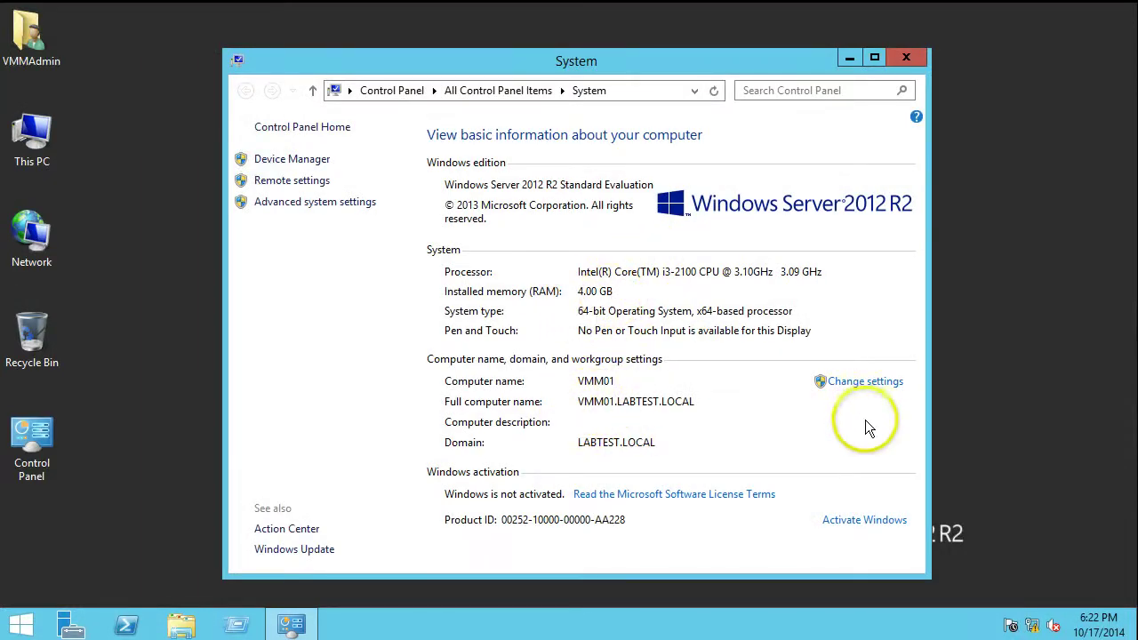
left_click(907, 59)
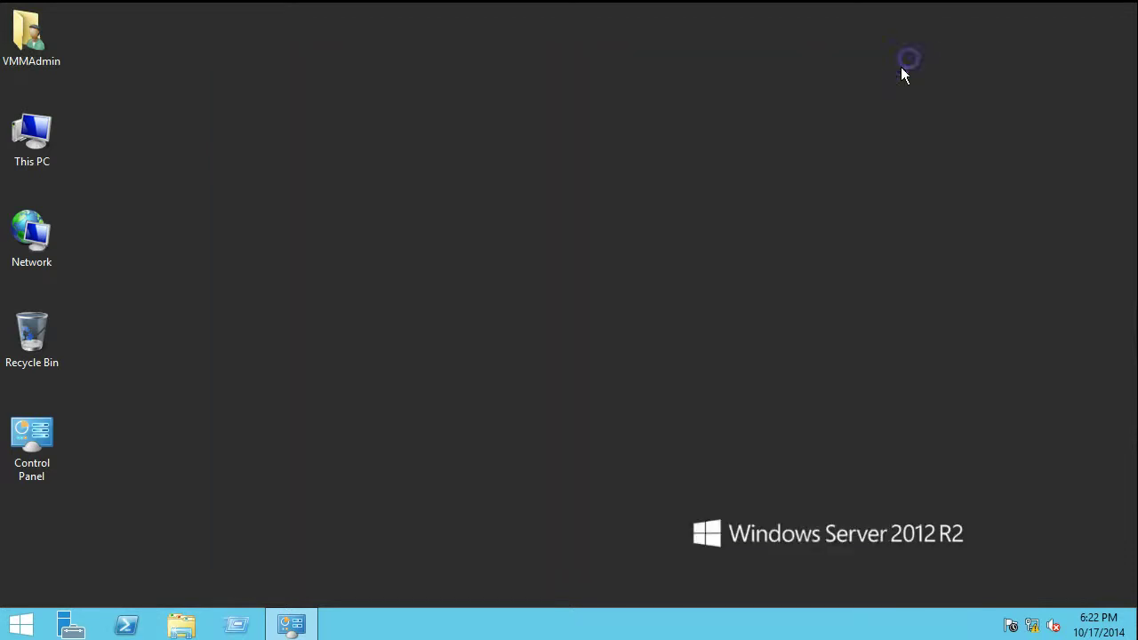
Launch SQL Server Management Studio via 'sql' search and connect to the VMM01 database engine
left_click(16, 627)
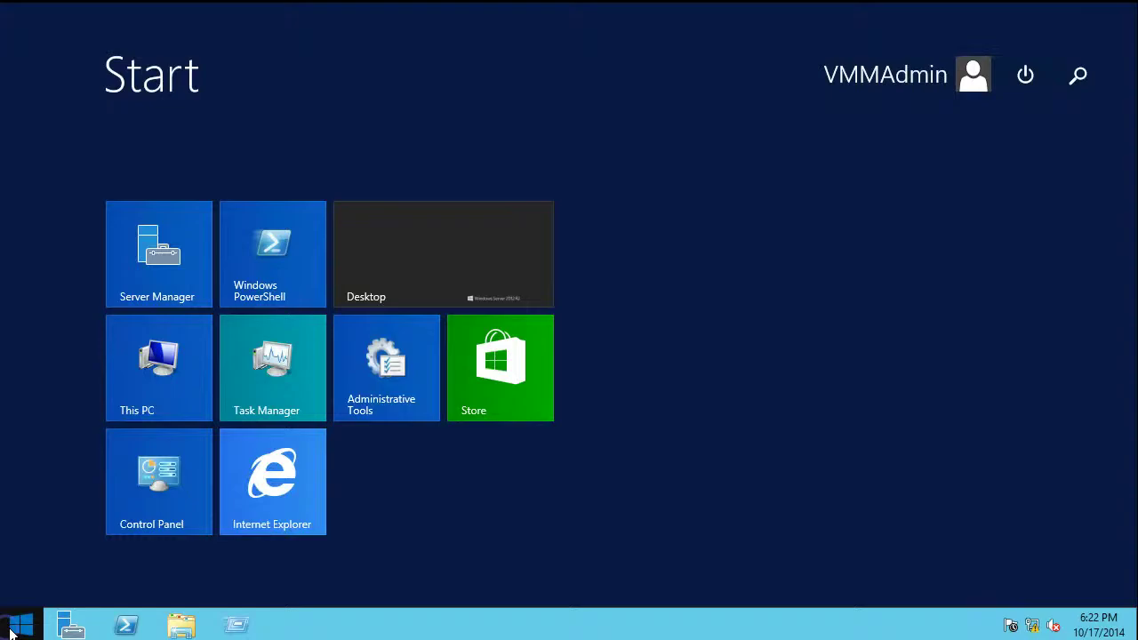
type("sql")
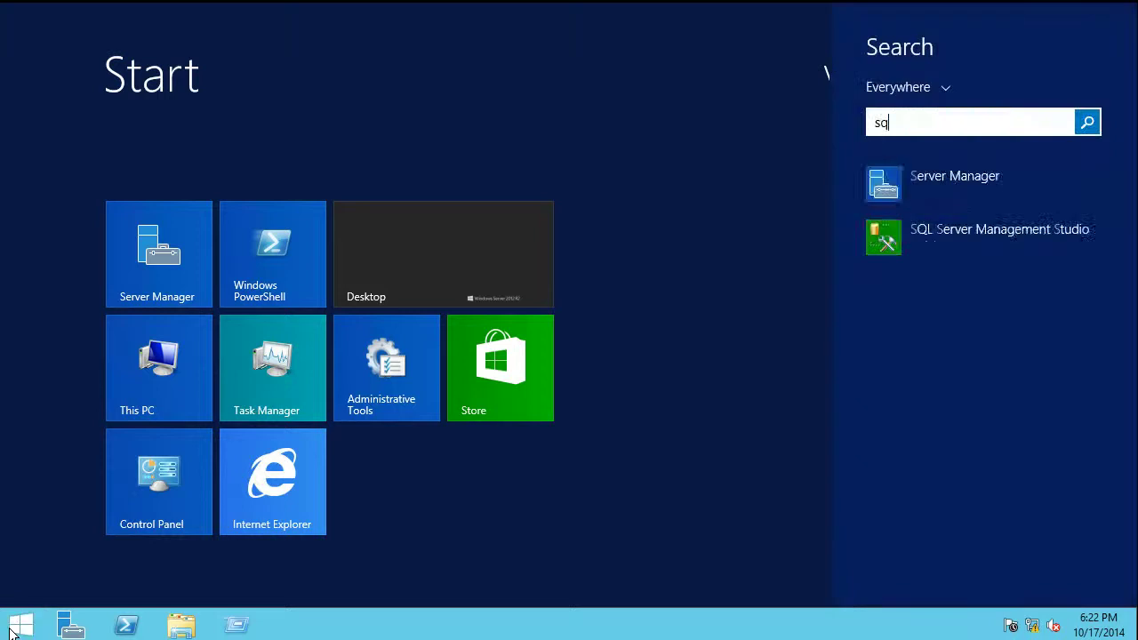
key("Return")
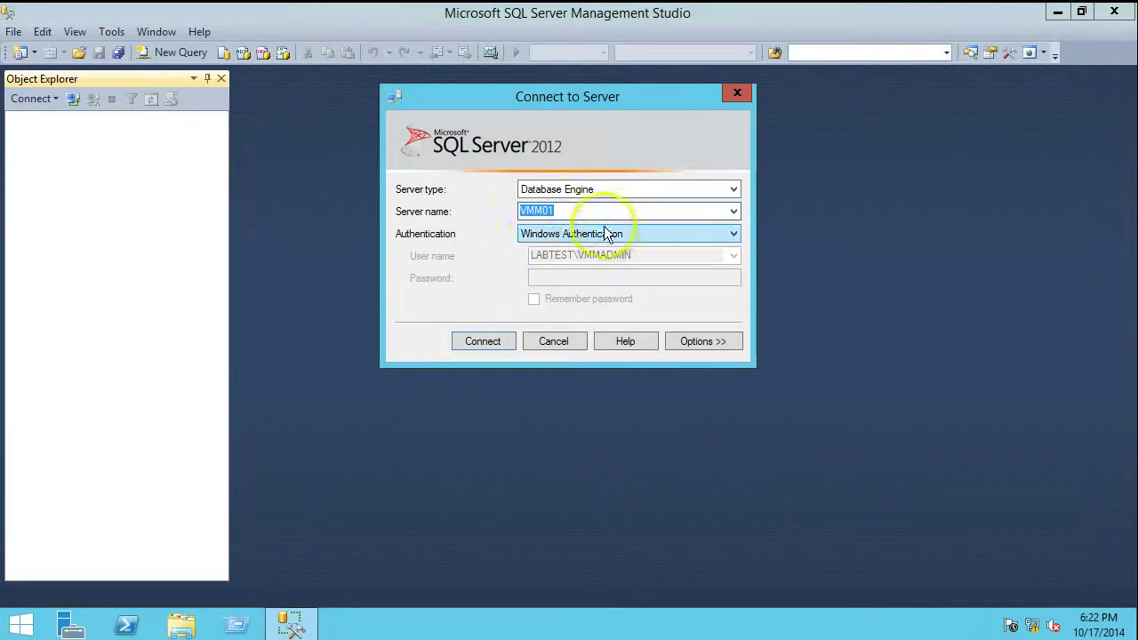
left_click(485, 342)
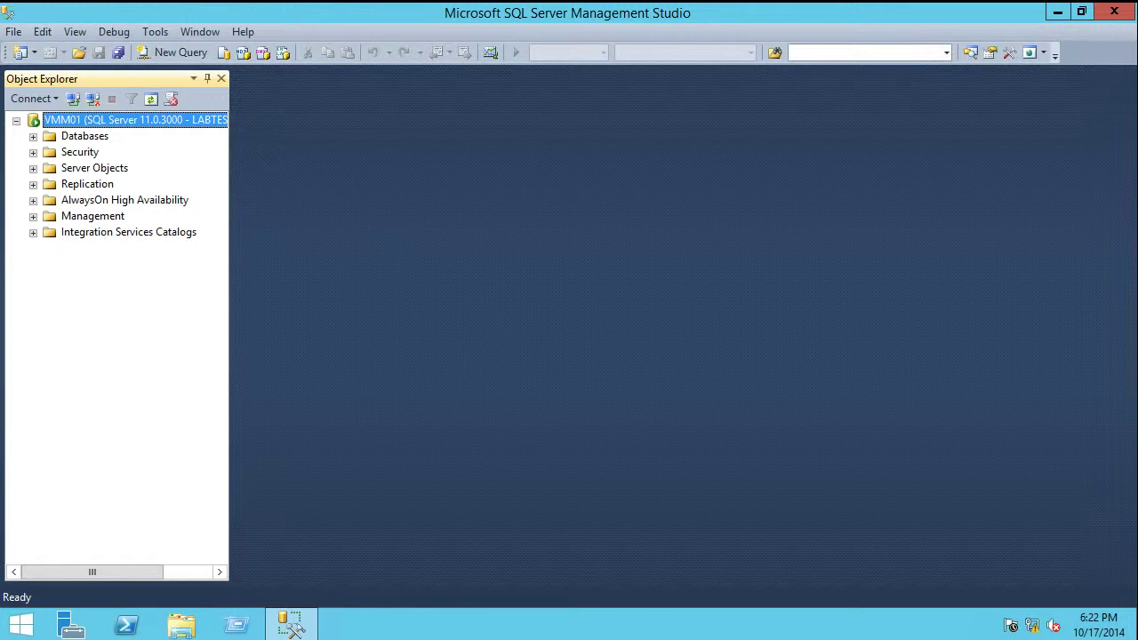
Expand Security > Logins and select the VMM administrator login
left_click(50, 153)
left_click(33, 153)
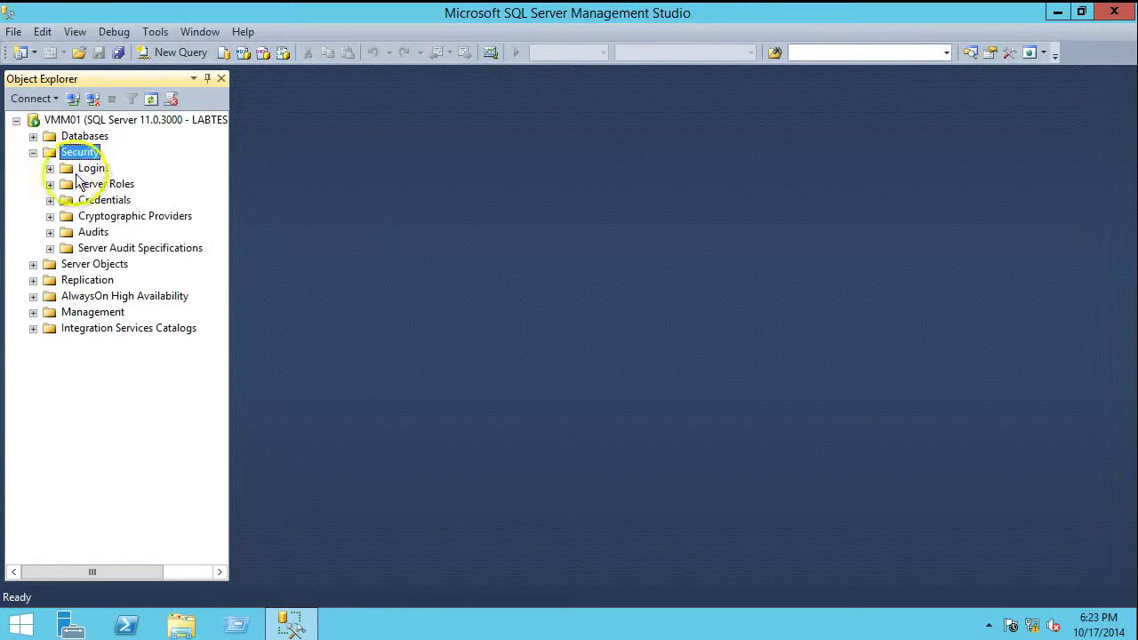
left_click(84, 169)
left_click(50, 168)
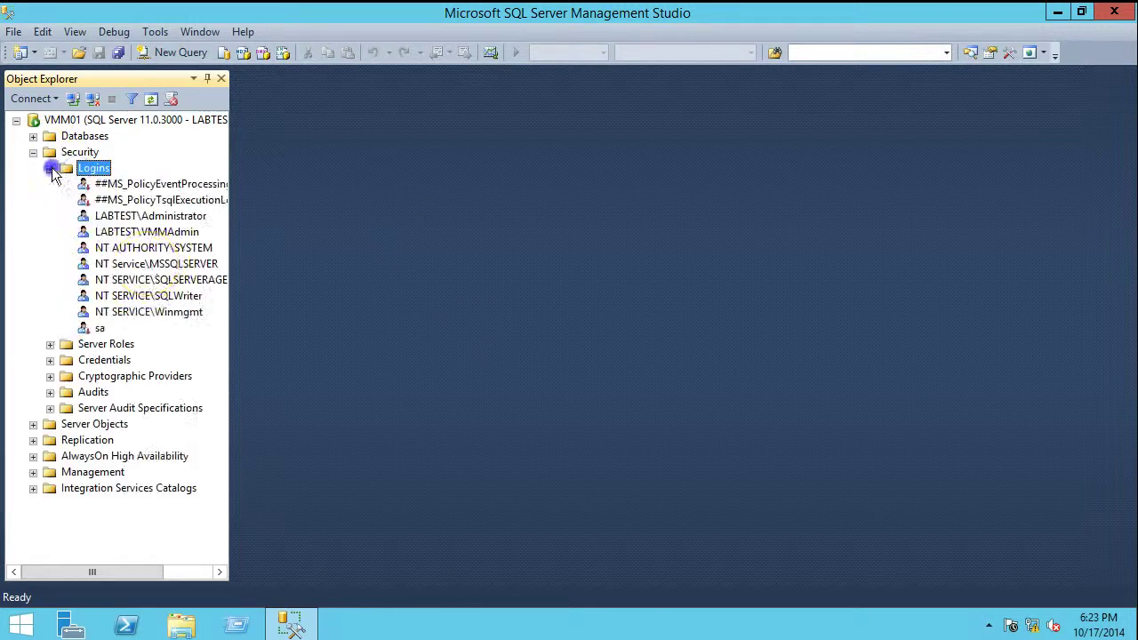
left_click(146, 233)
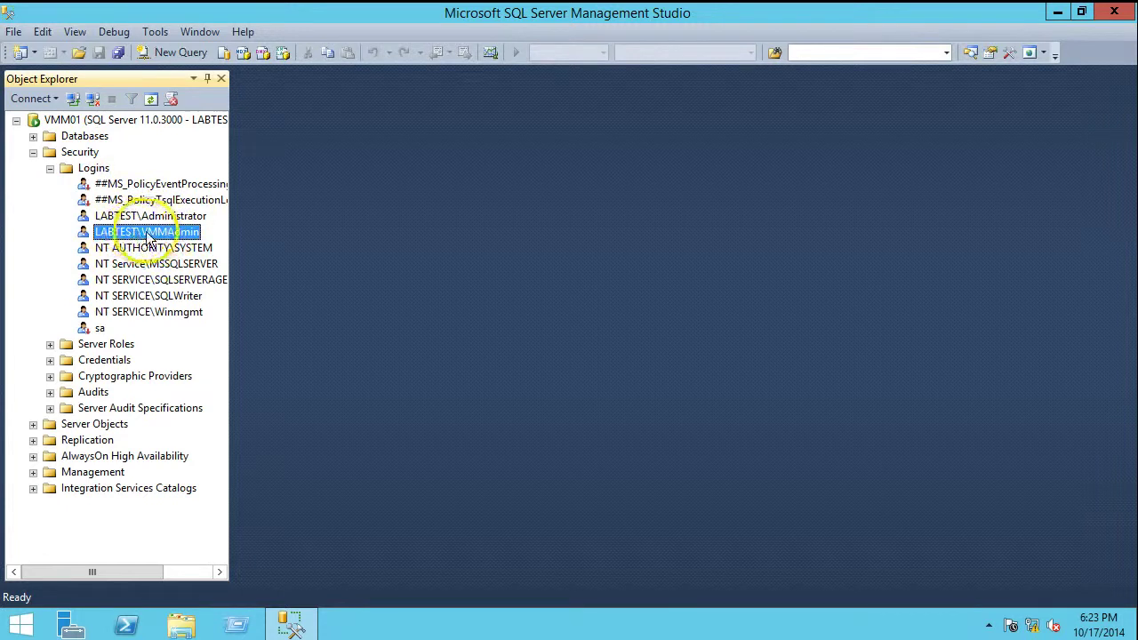
left_click(18, 625)
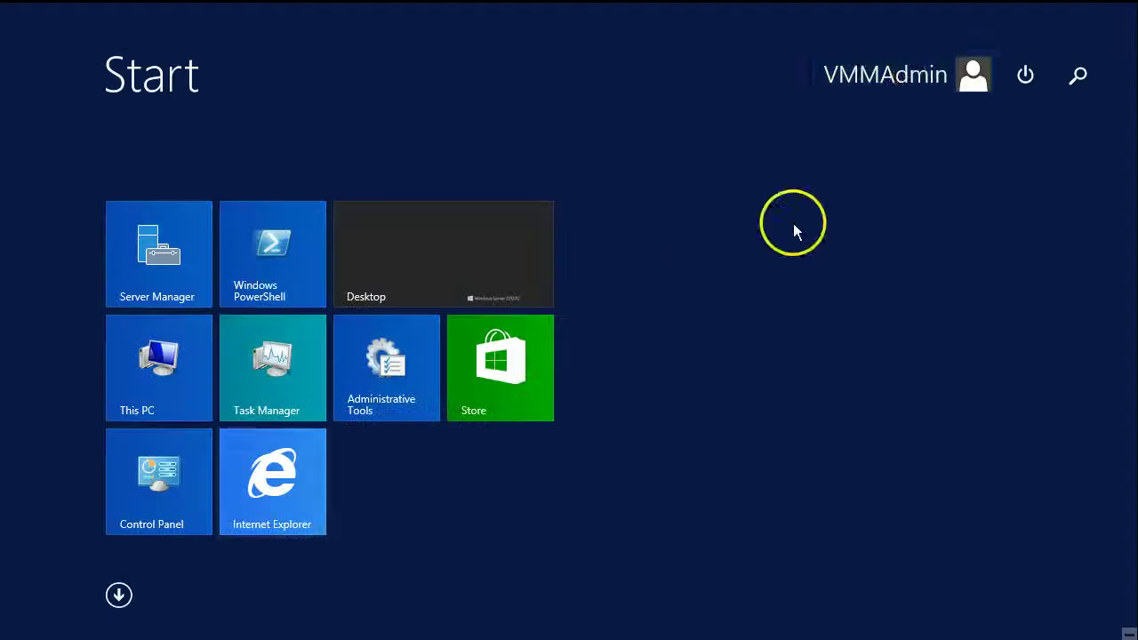
left_click(385, 282)
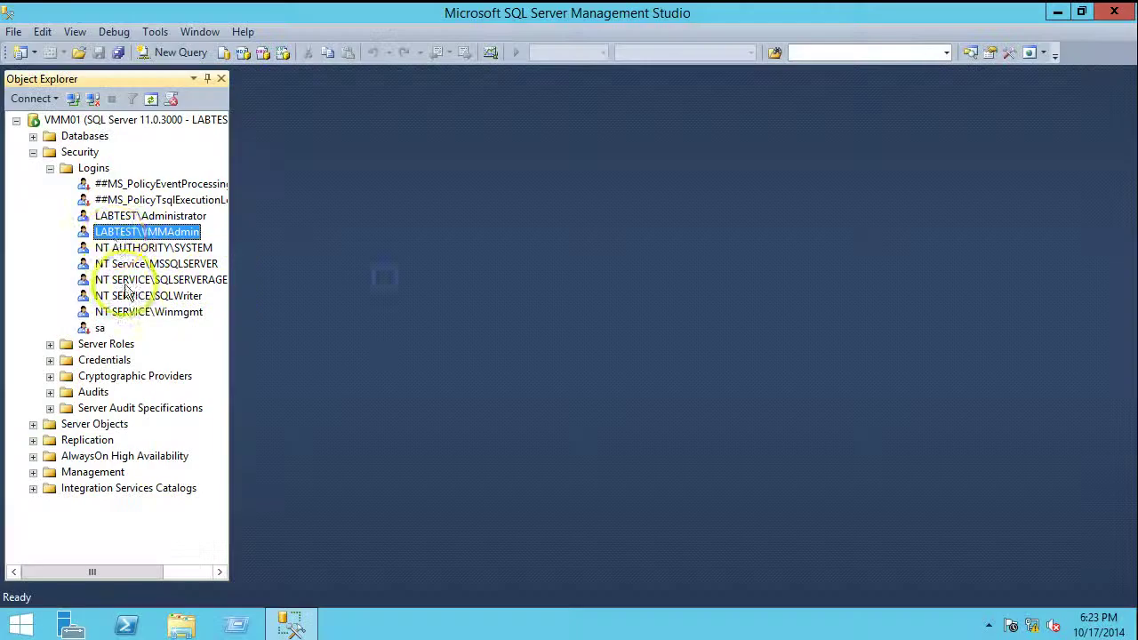
Grant the VMM admin login dbcreator, processadmin and securityadmin server roles, then collapse Security
right_click(135, 233)
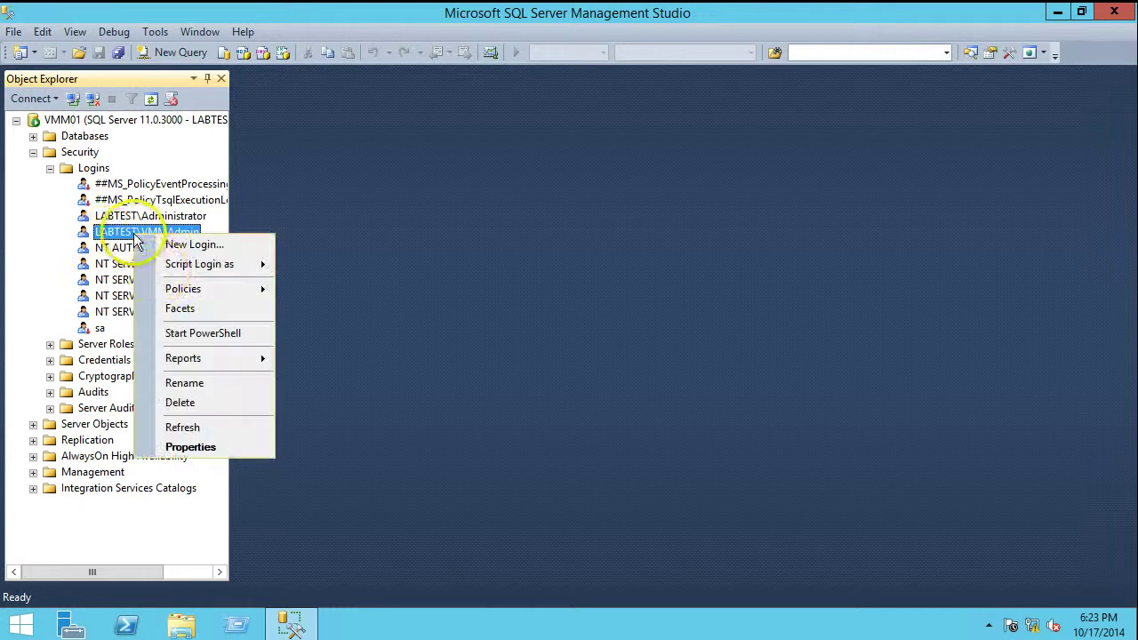
left_click(198, 446)
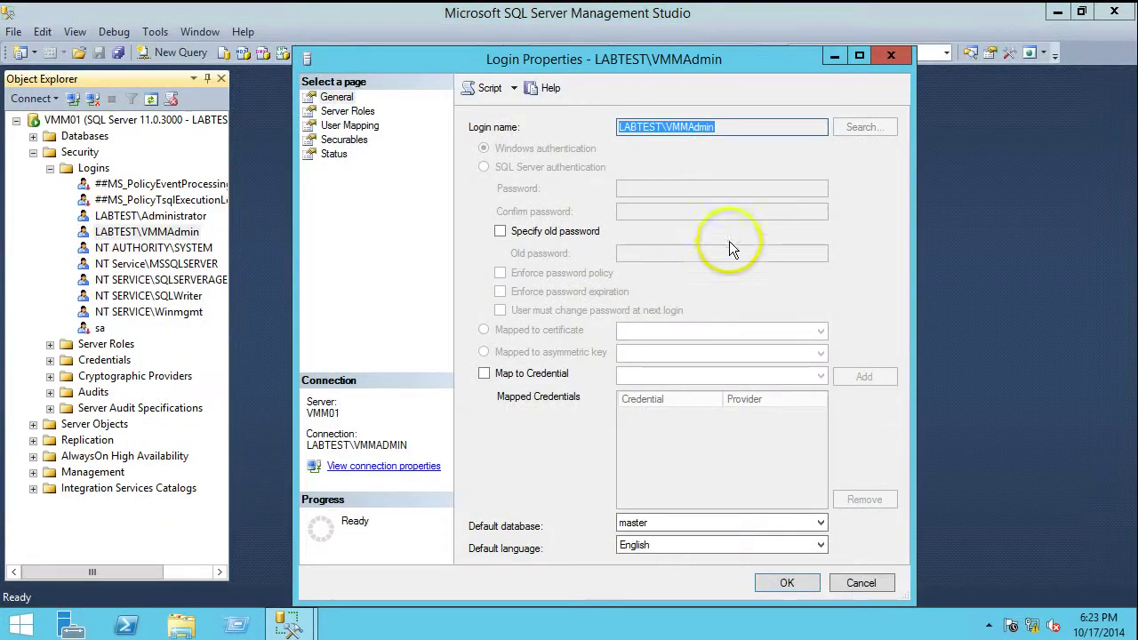
left_click(346, 111)
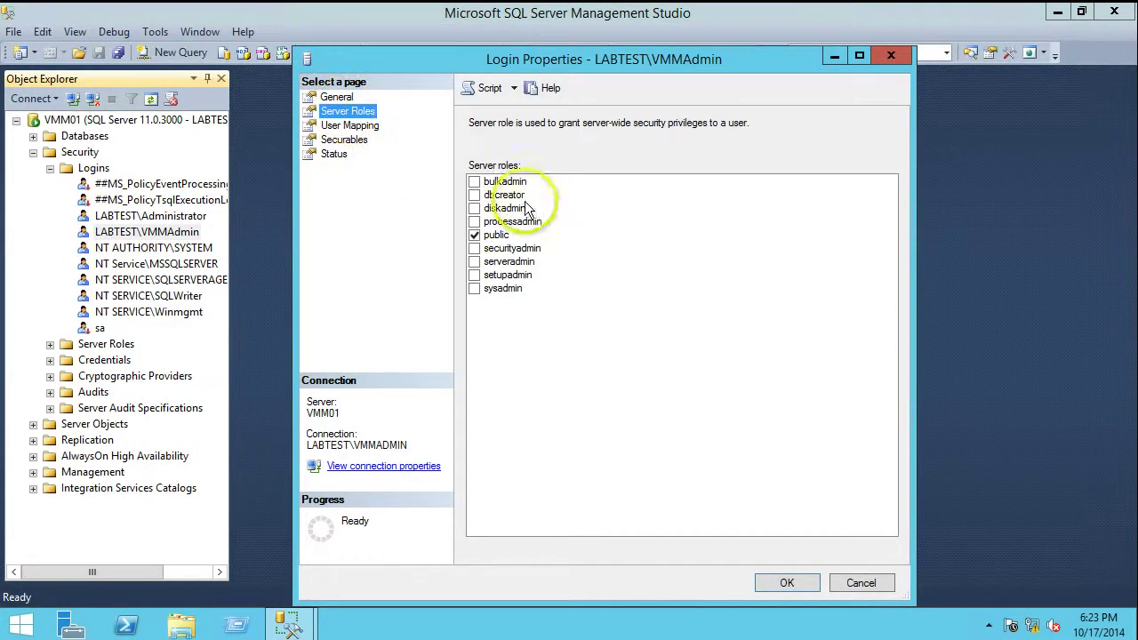
left_click(475, 195)
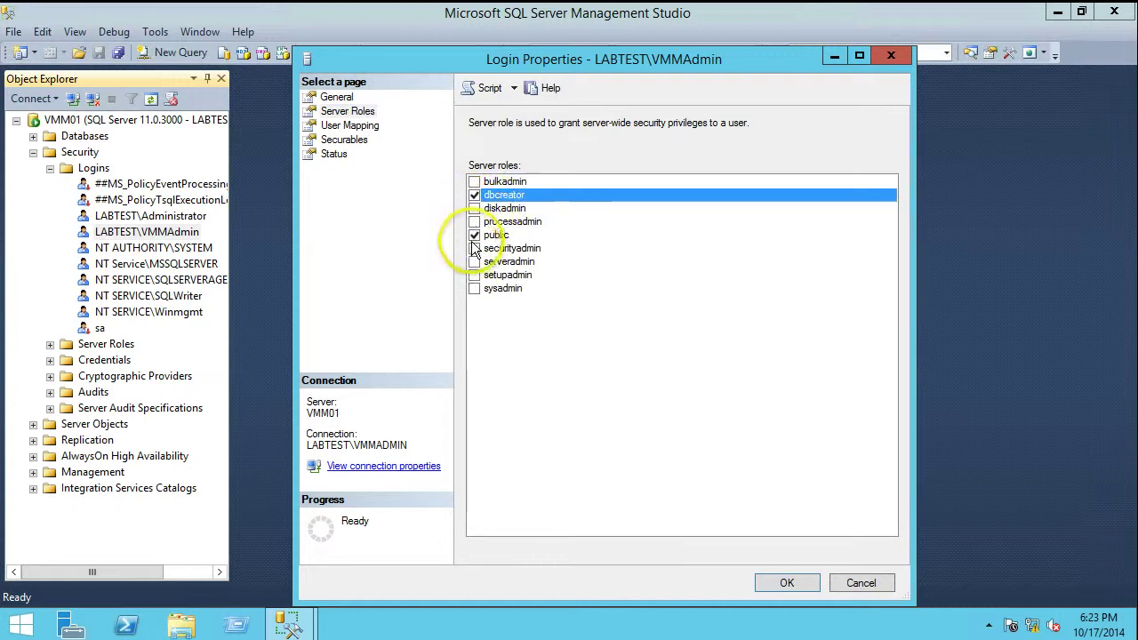
left_click(475, 222)
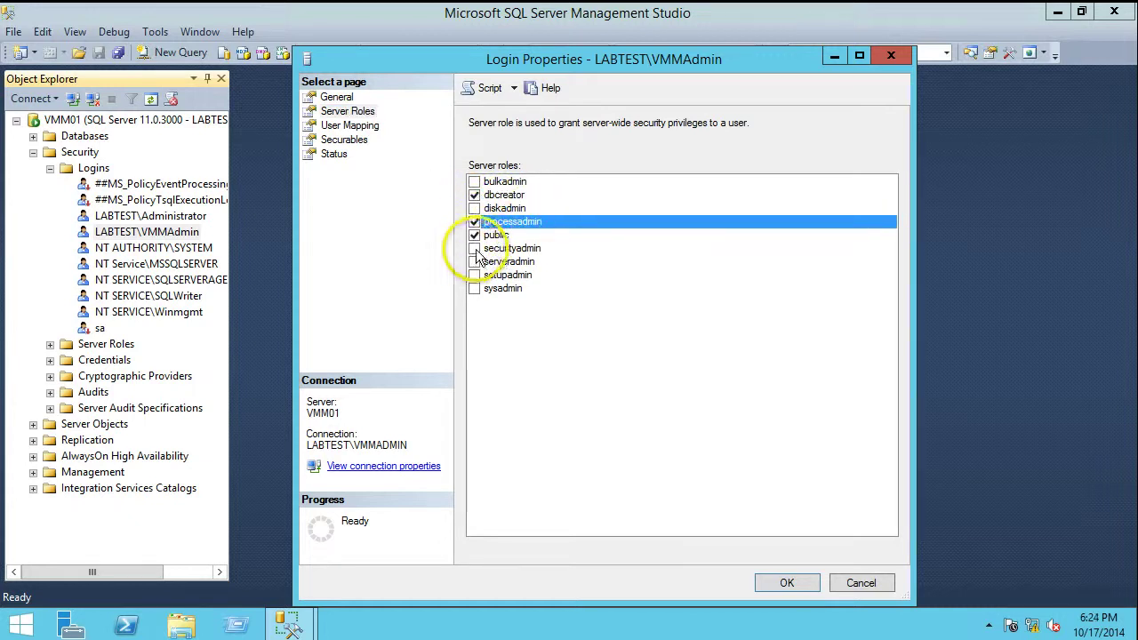
left_click(475, 249)
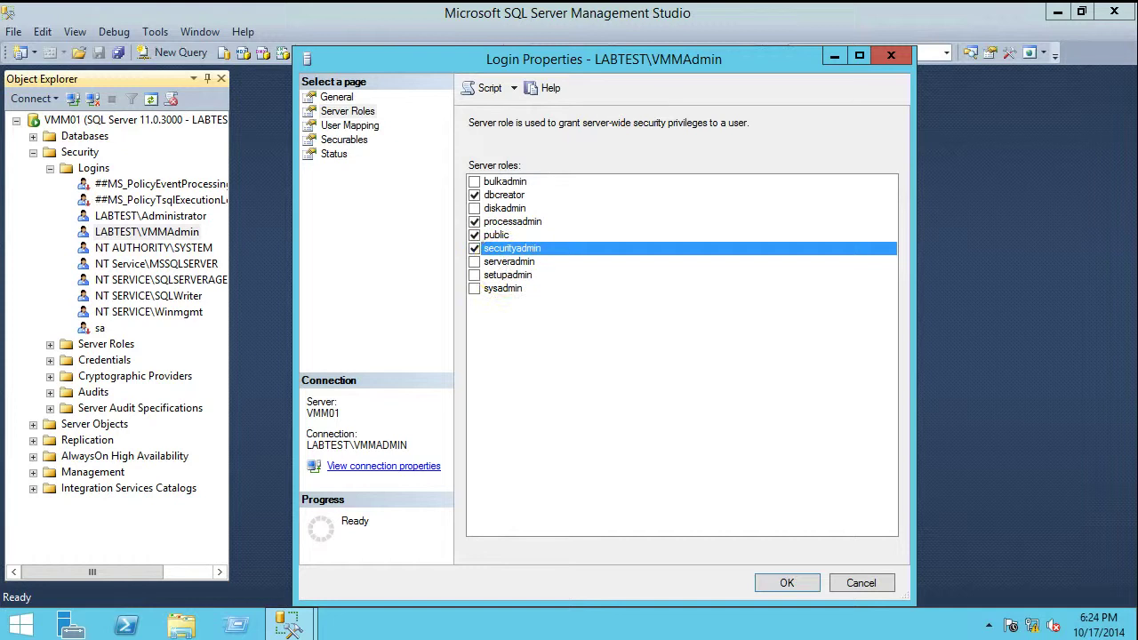
left_click(638, 584)
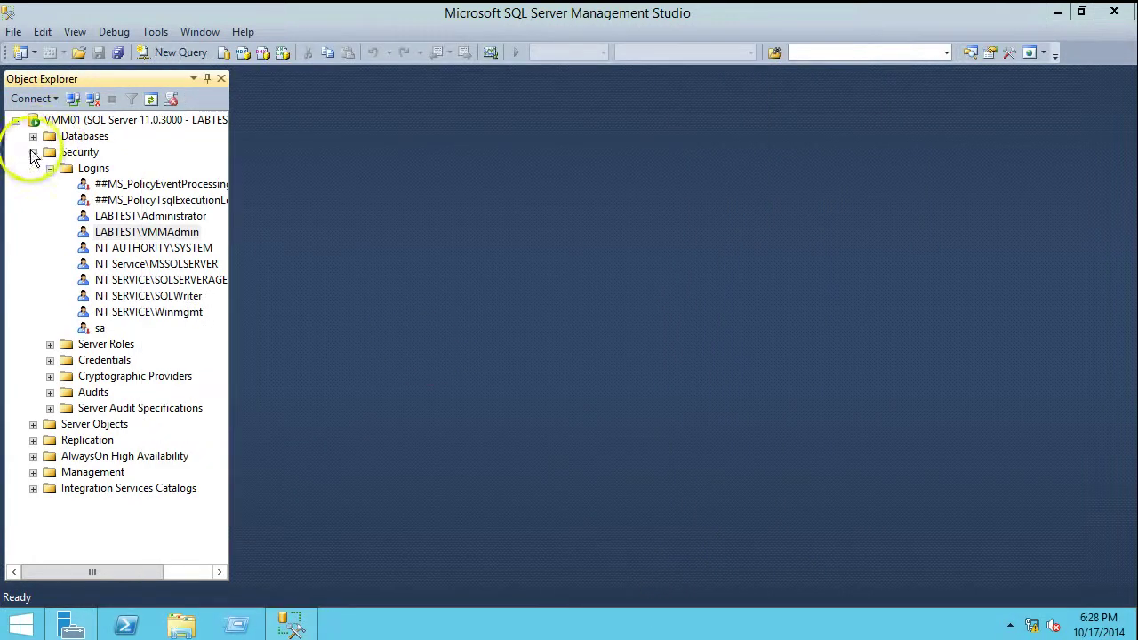
left_click(33, 153)
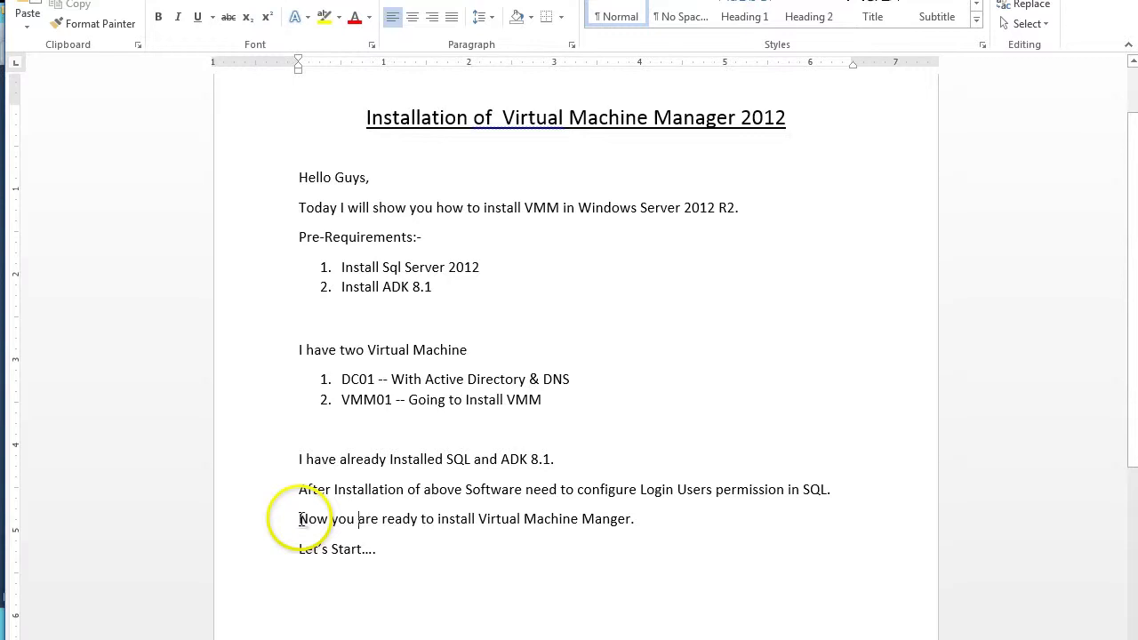
Highlight the 'Now you are ready' and 'Let's Start' notes, minimize SSMS and Server Manager, open This PC
left_click_drag(299, 521, 636, 525)
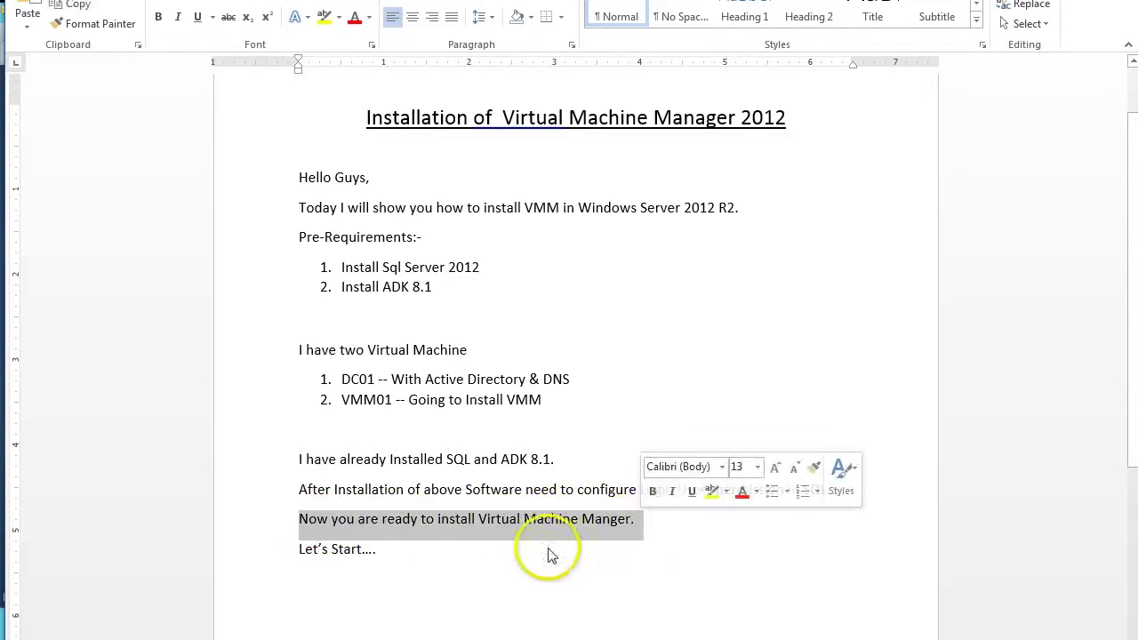
left_click_drag(336, 553, 388, 566)
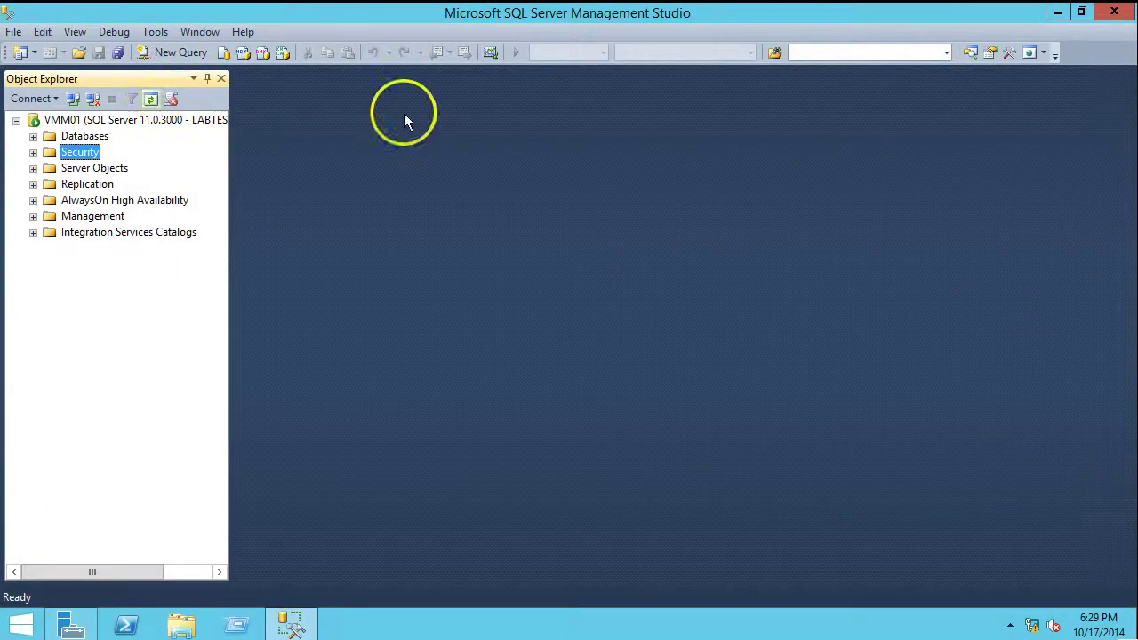
left_click(1058, 13)
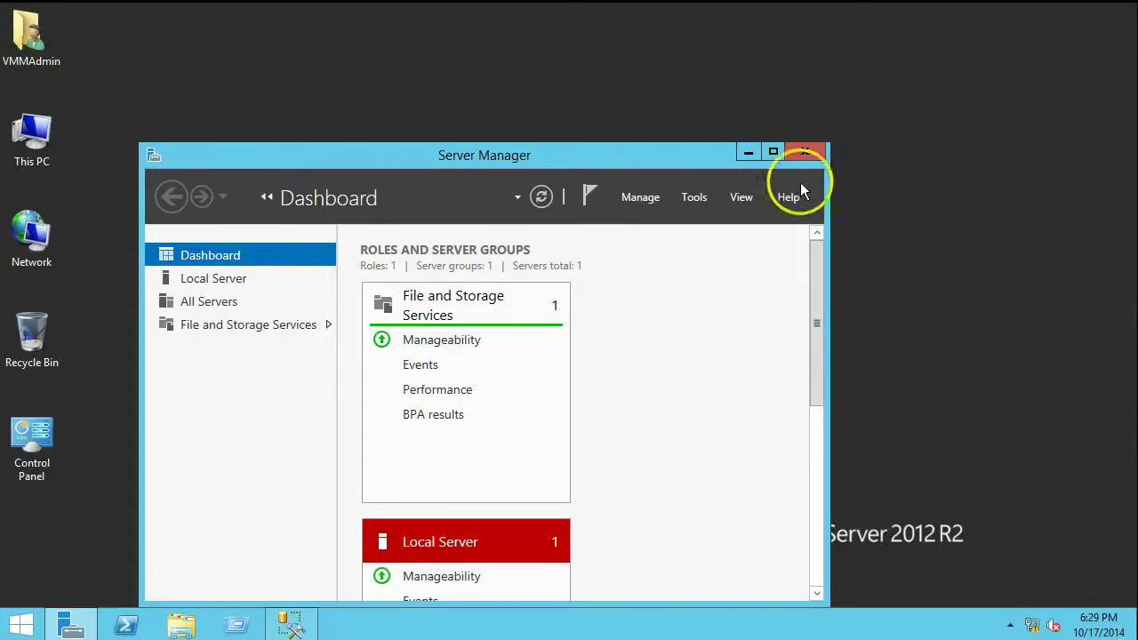
left_click(772, 151)
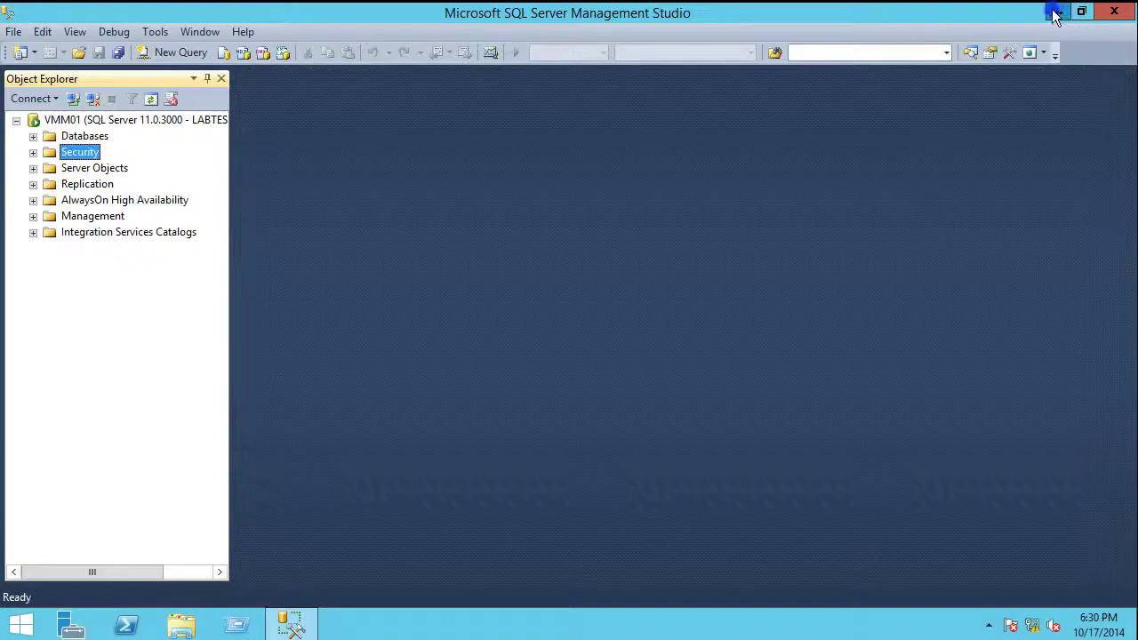
left_click(1057, 12)
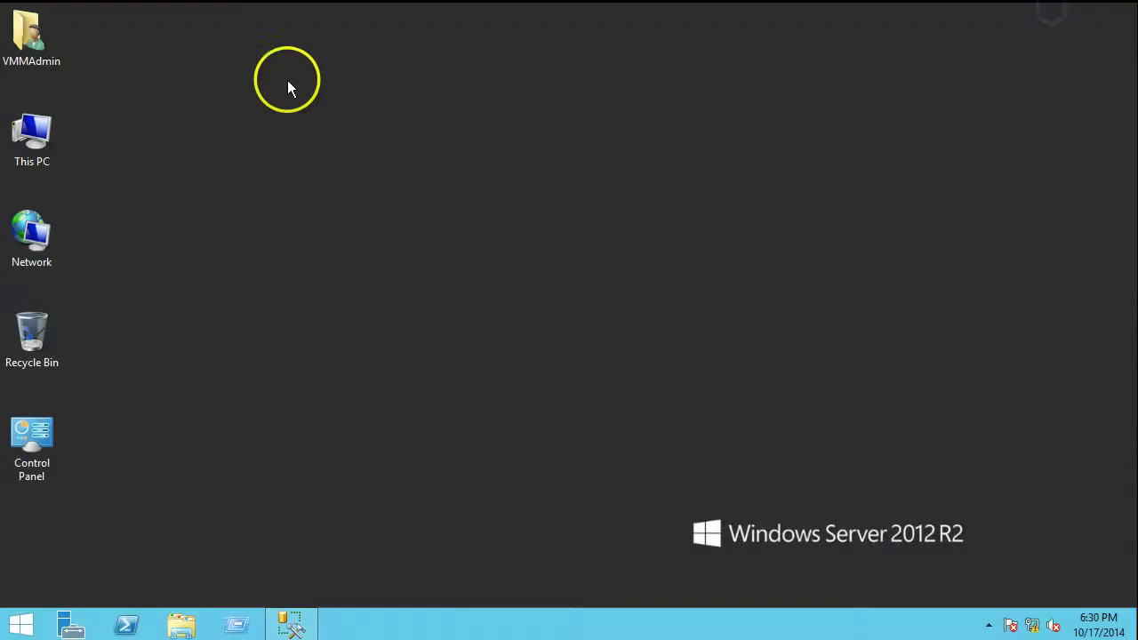
double_click(44, 132)
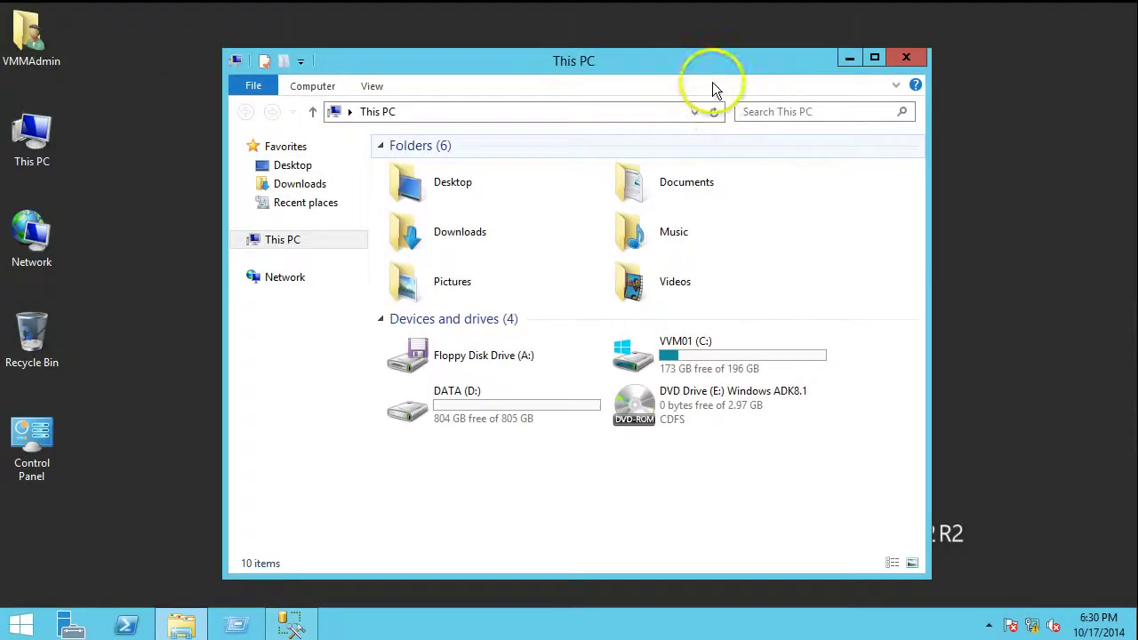
Run adksetup from DVD Drive (E:) Windows Kits\8.1\ADK and confirm ADK 8.1 features are up to date
double_click(712, 65)
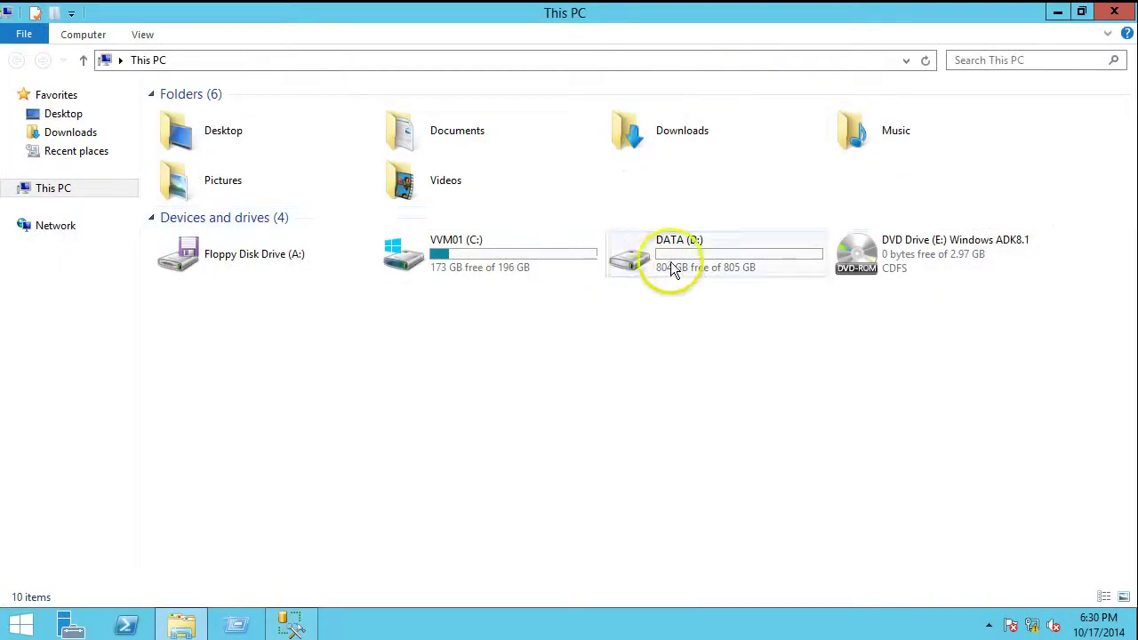
double_click(872, 252)
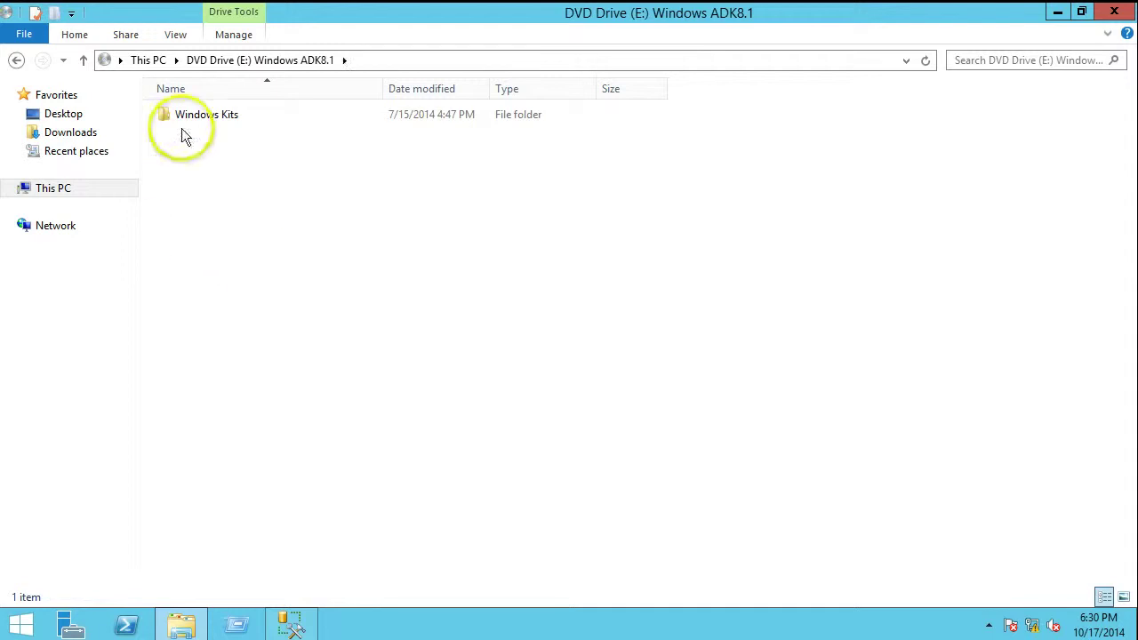
double_click(198, 114)
double_click(198, 114)
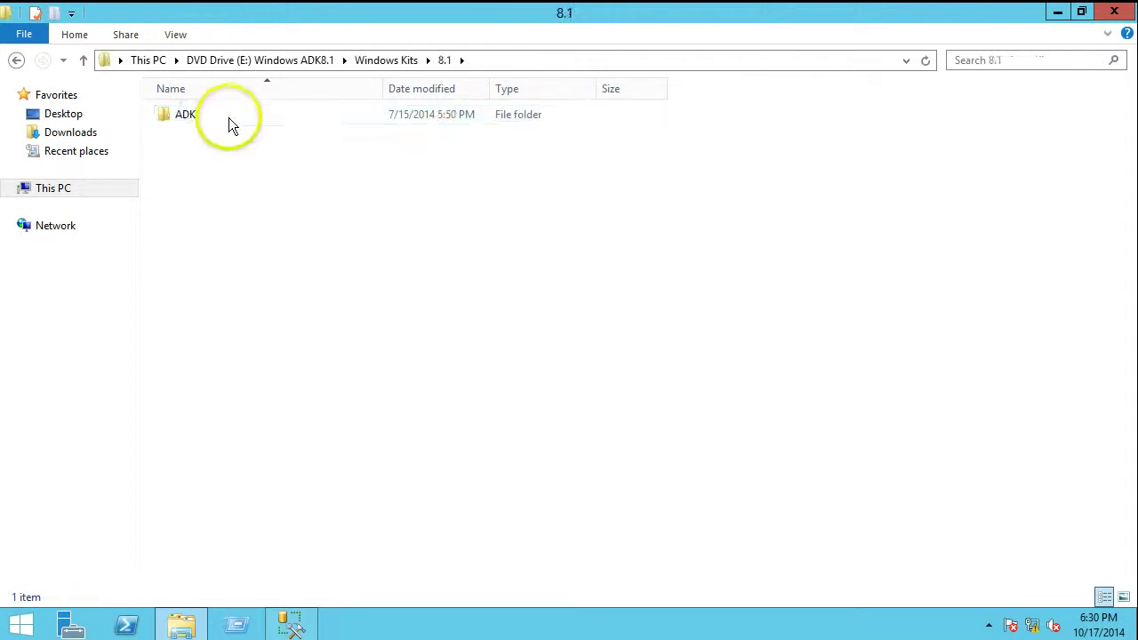
double_click(228, 116)
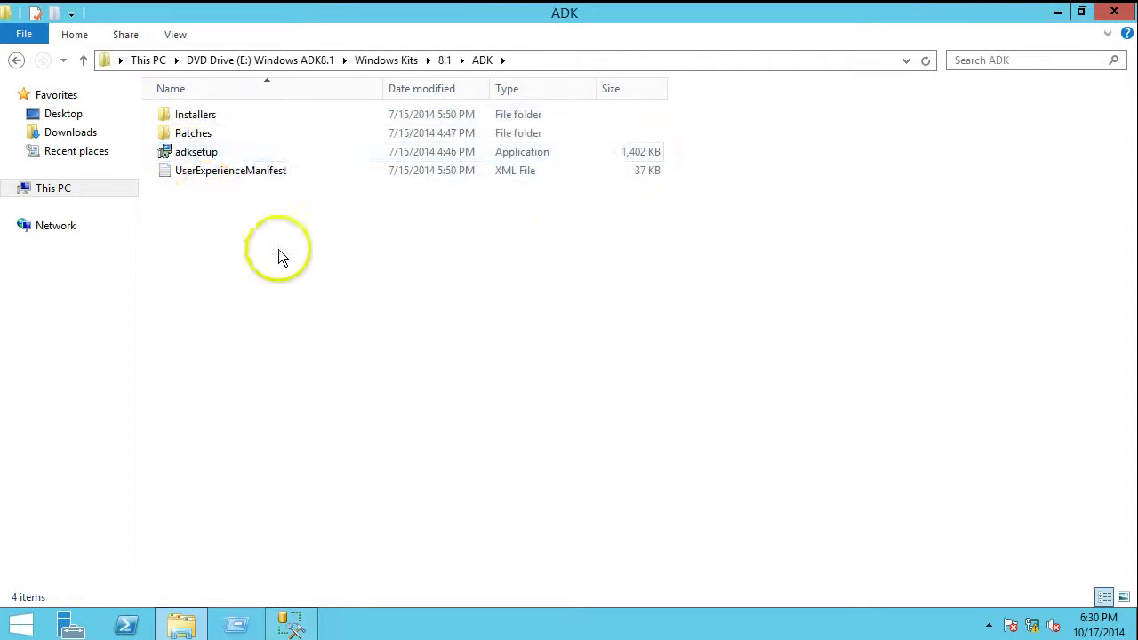
left_click(204, 155)
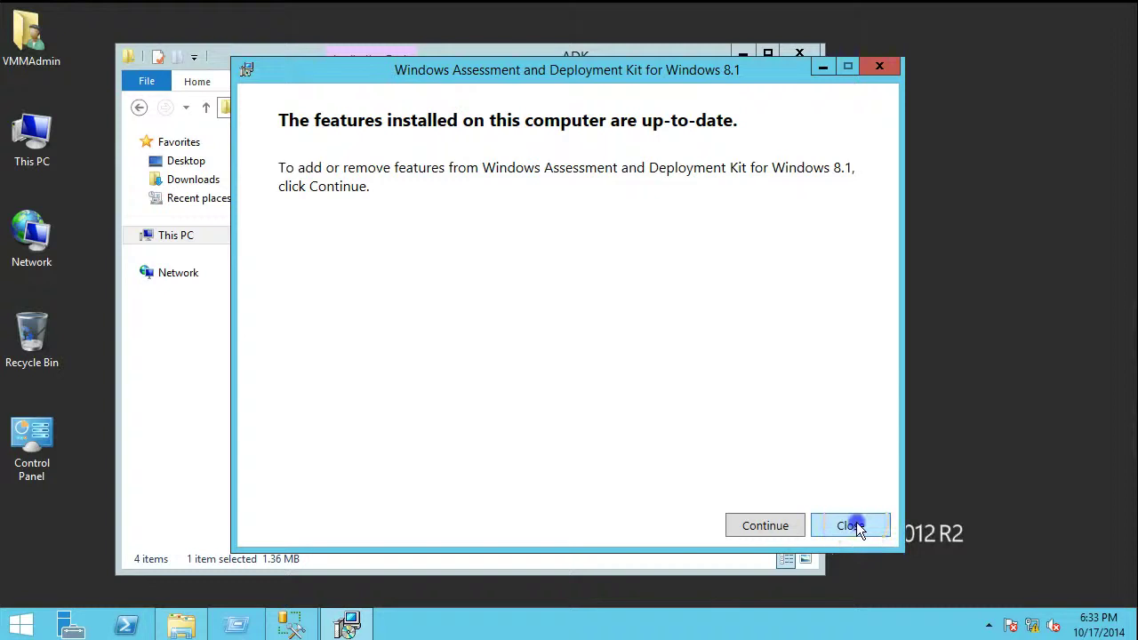
left_click(856, 522)
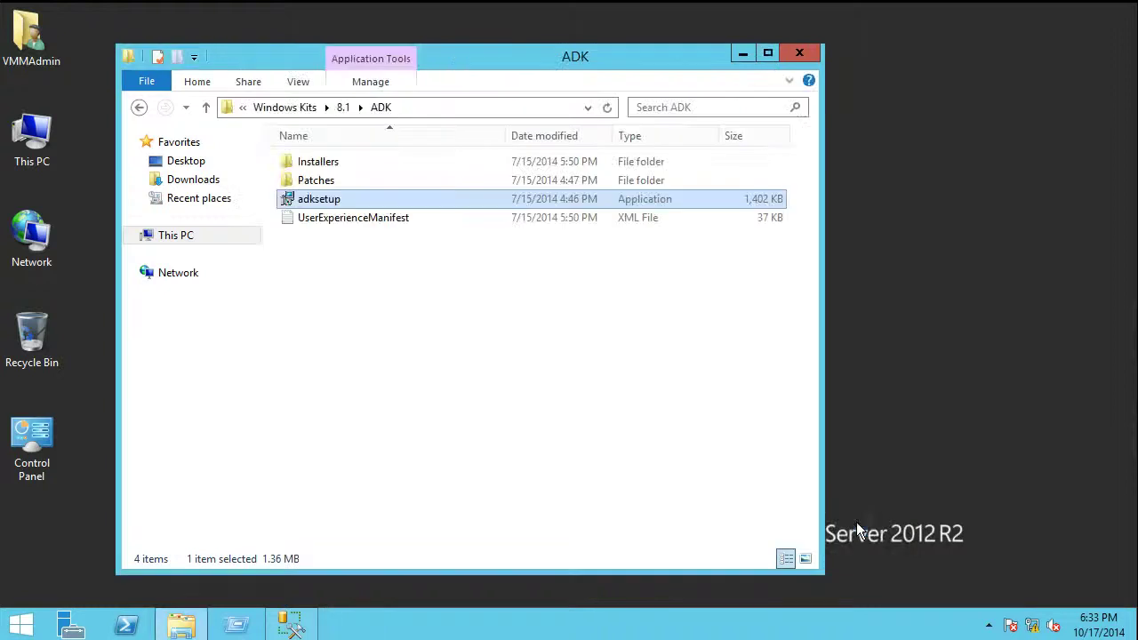
left_click(801, 53)
Run SC2012_R2_SCVMM from DATA (D:) and extract it to the default D:\SC2012 R2 SCVMM location
double_click(12, 133)
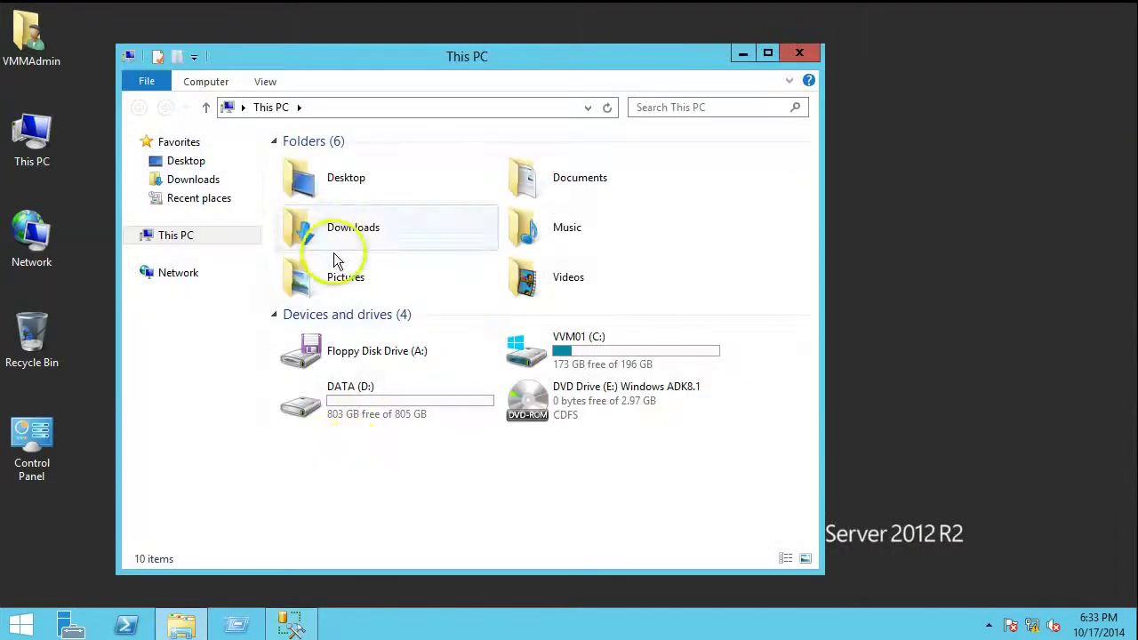
double_click(343, 414)
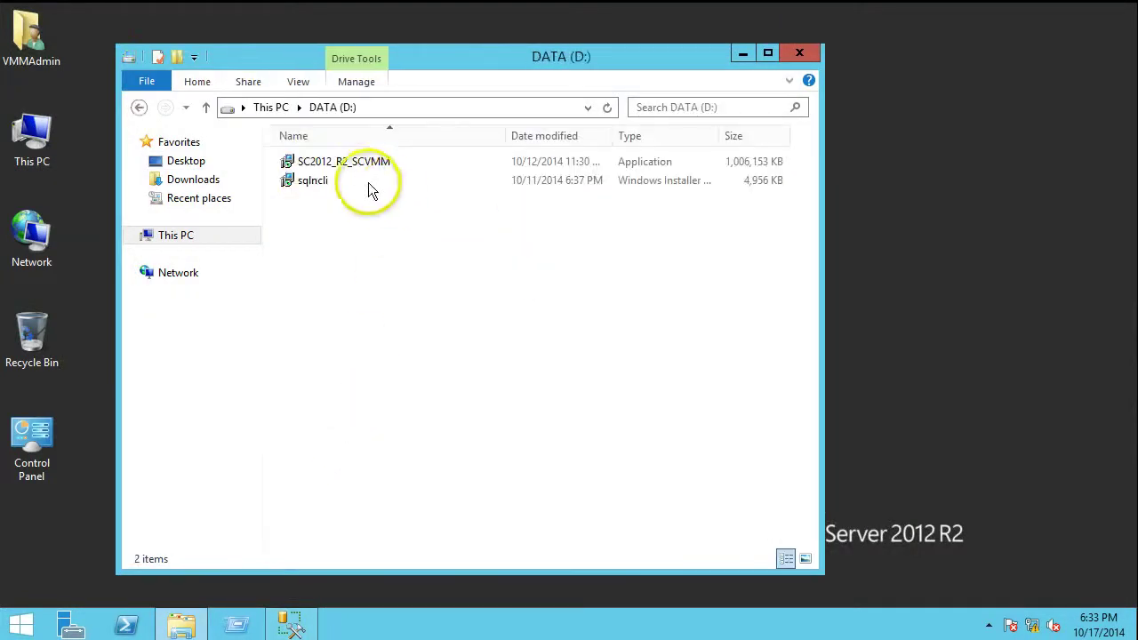
left_click(295, 164)
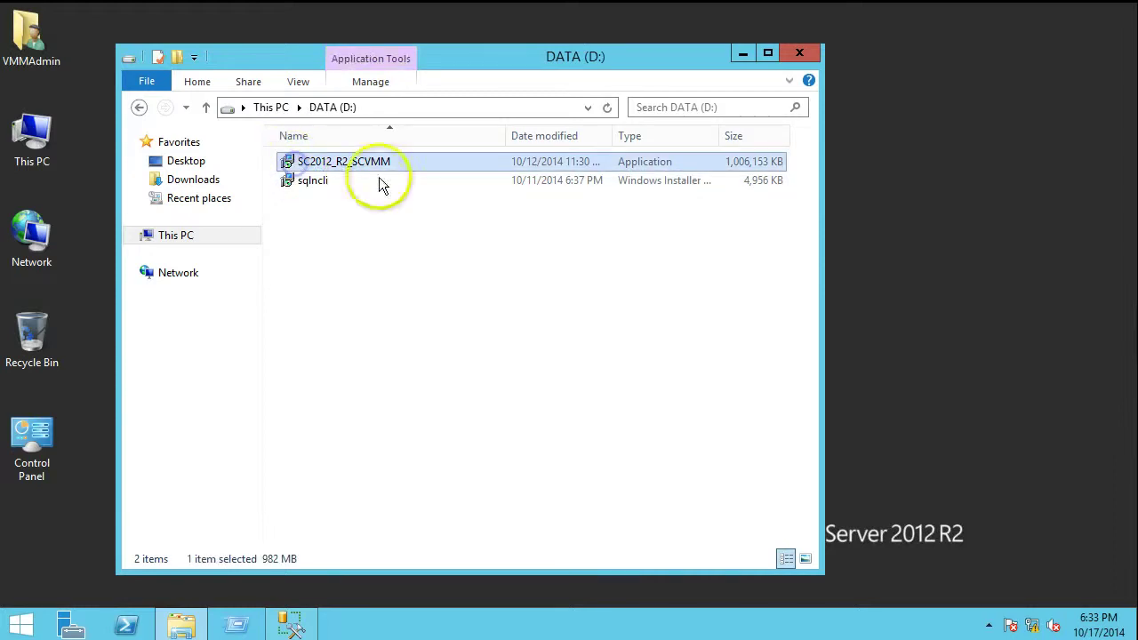
double_click(327, 167)
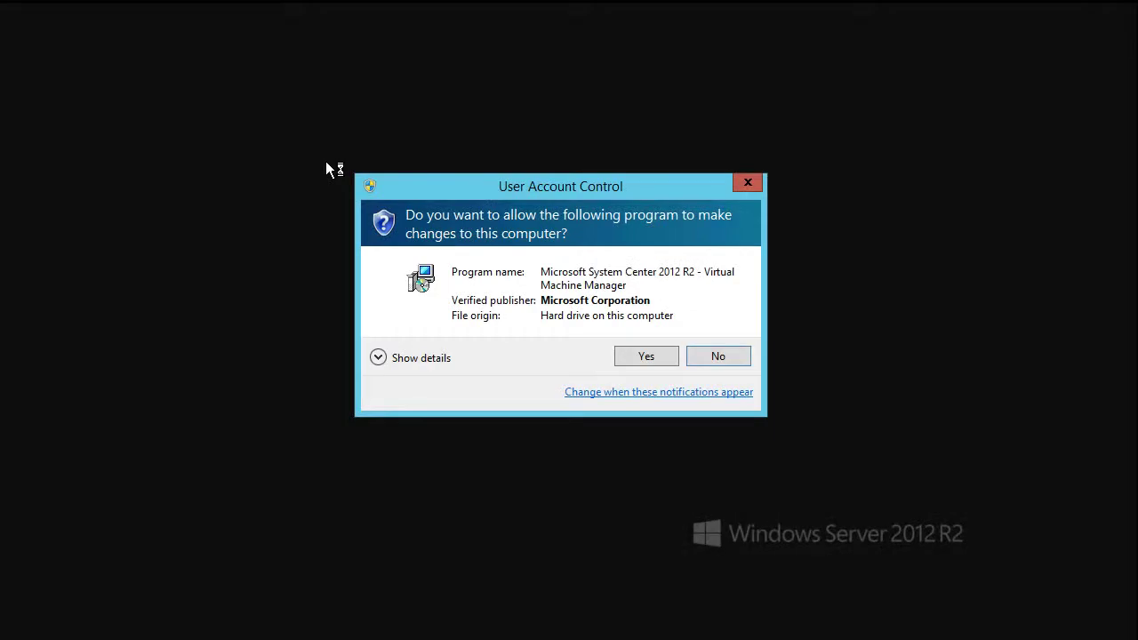
left_click(650, 355)
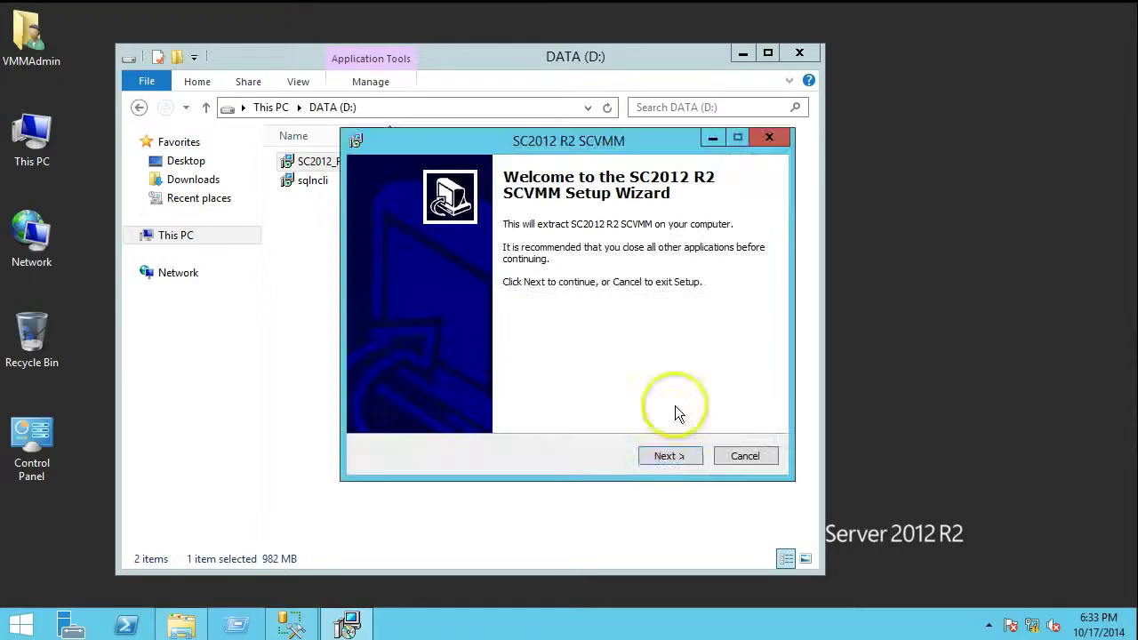
left_click(693, 461)
left_click(694, 469)
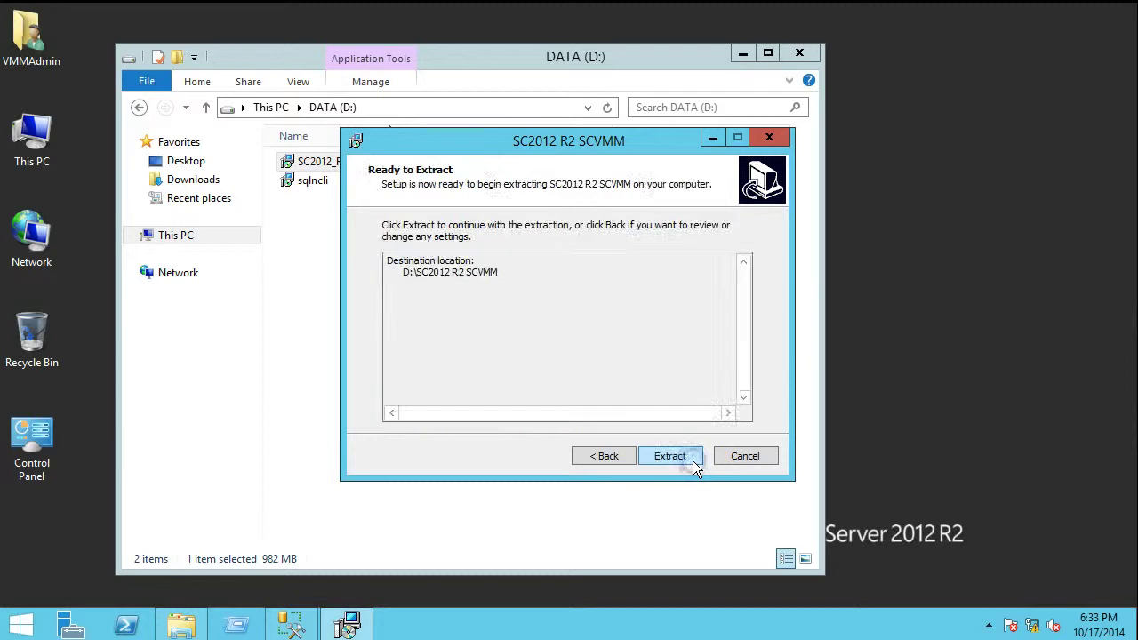
left_click(694, 469)
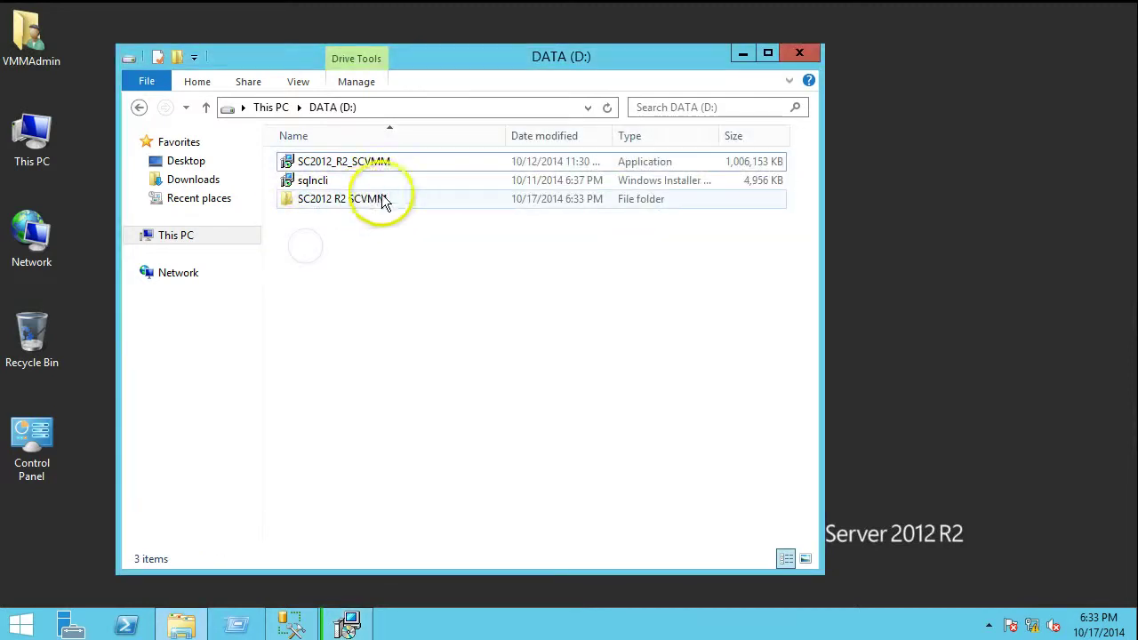
left_click(356, 625)
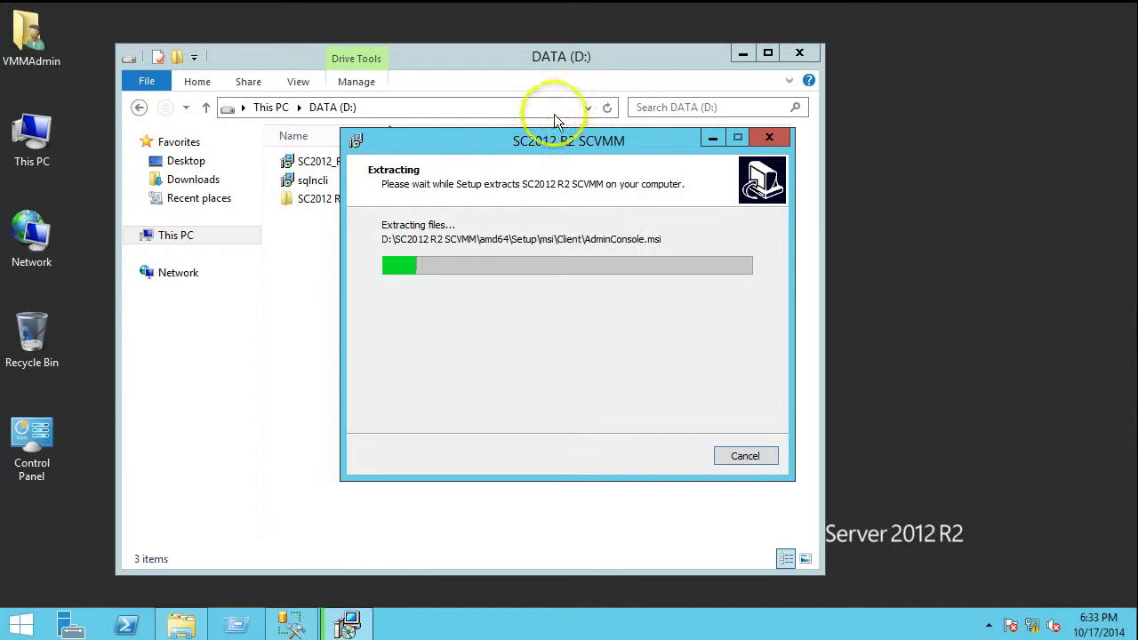
Let the SCVMM extraction to D:\SC2012 R2 SCVMM complete, then finish the wizard
left_click_drag(537, 142, 622, 141)
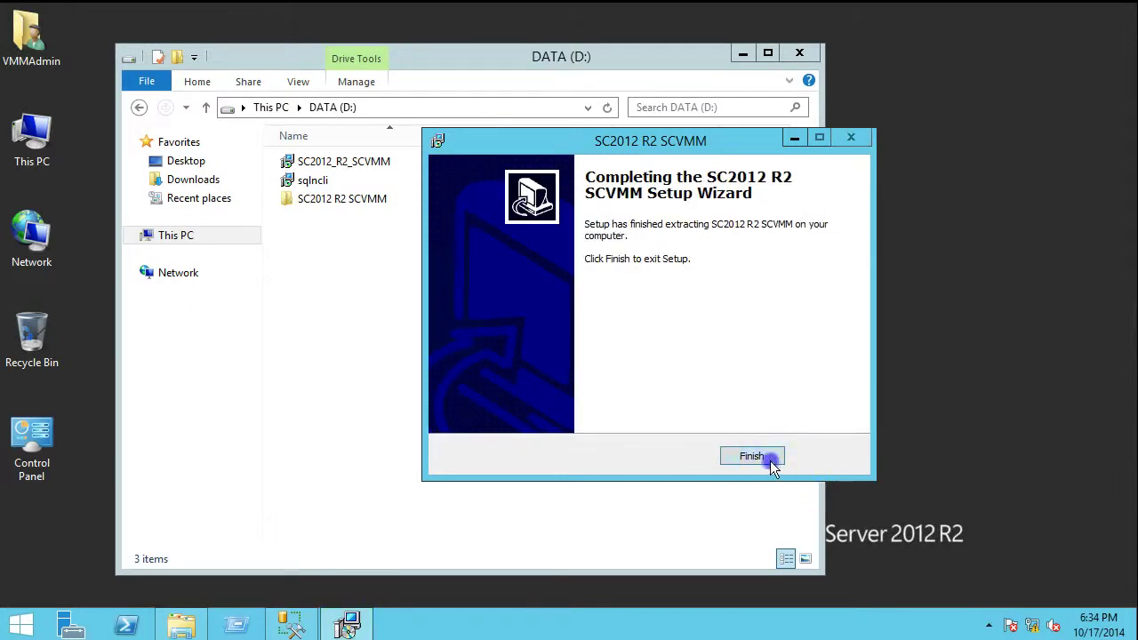
left_click(758, 458)
Run setup from D:\SC2012 R2 SCVMM, choose Install, and dismiss the not-responding notice
double_click(318, 201)
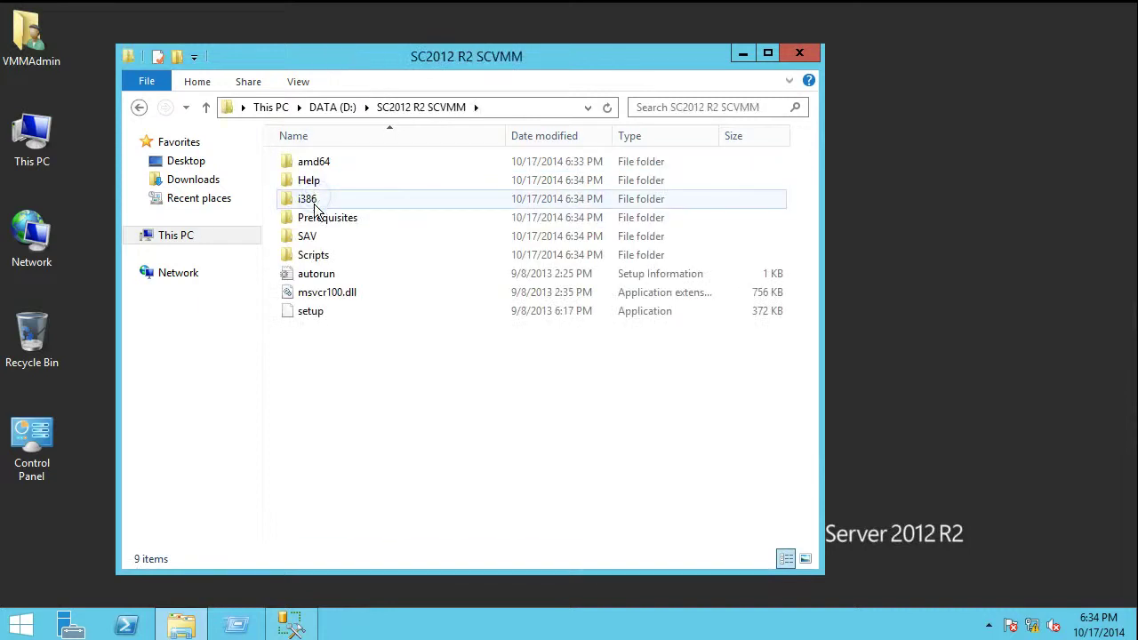
double_click(289, 318)
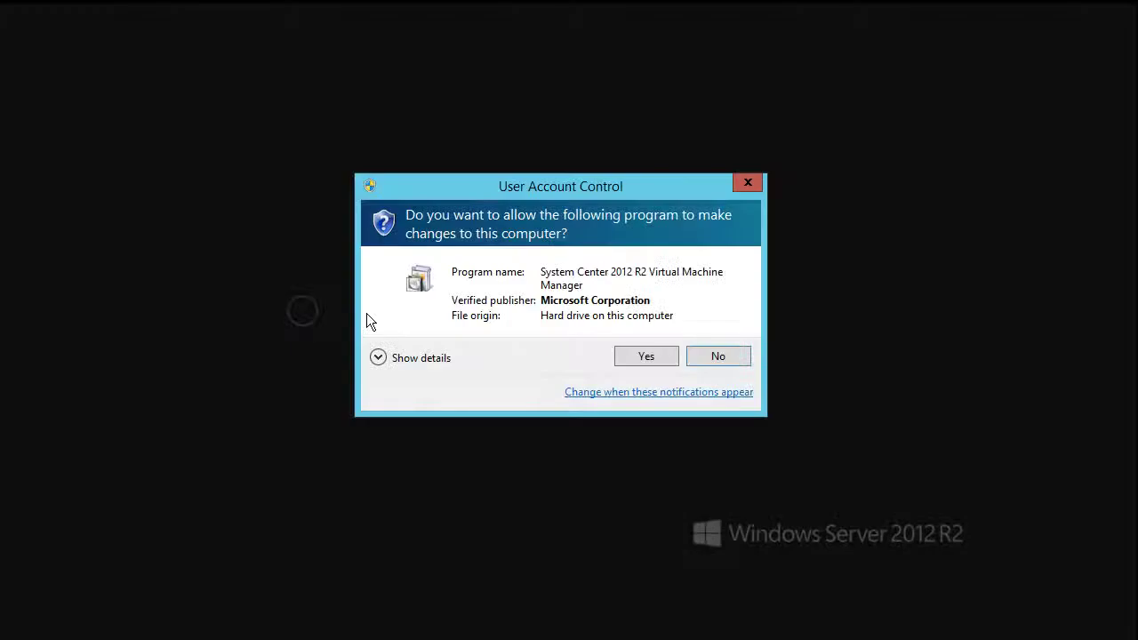
left_click(635, 357)
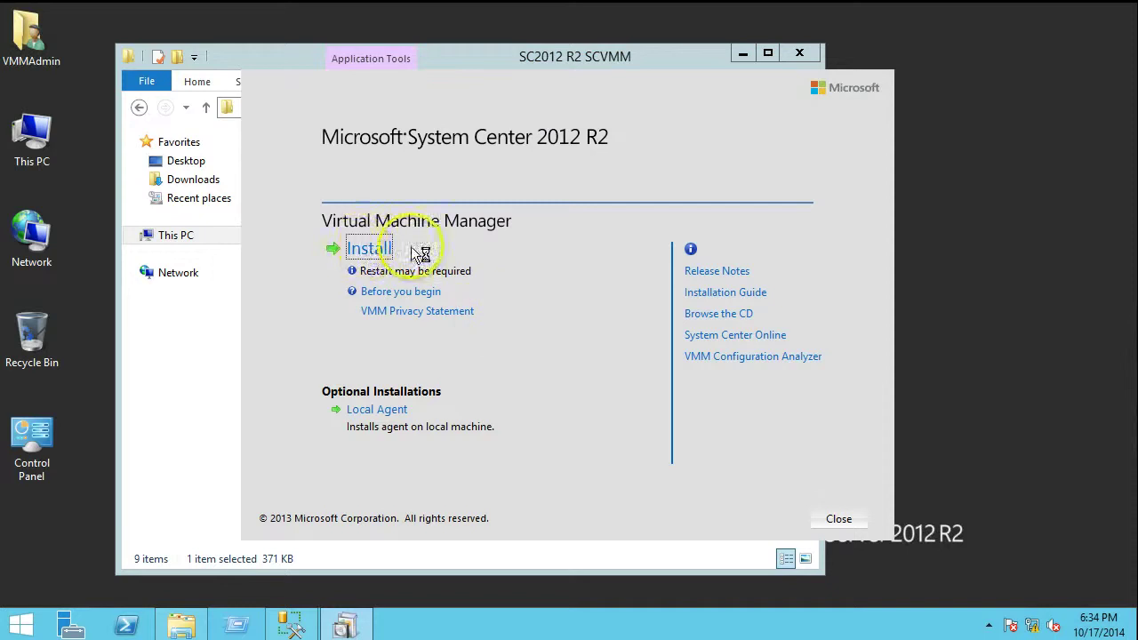
left_click(368, 250)
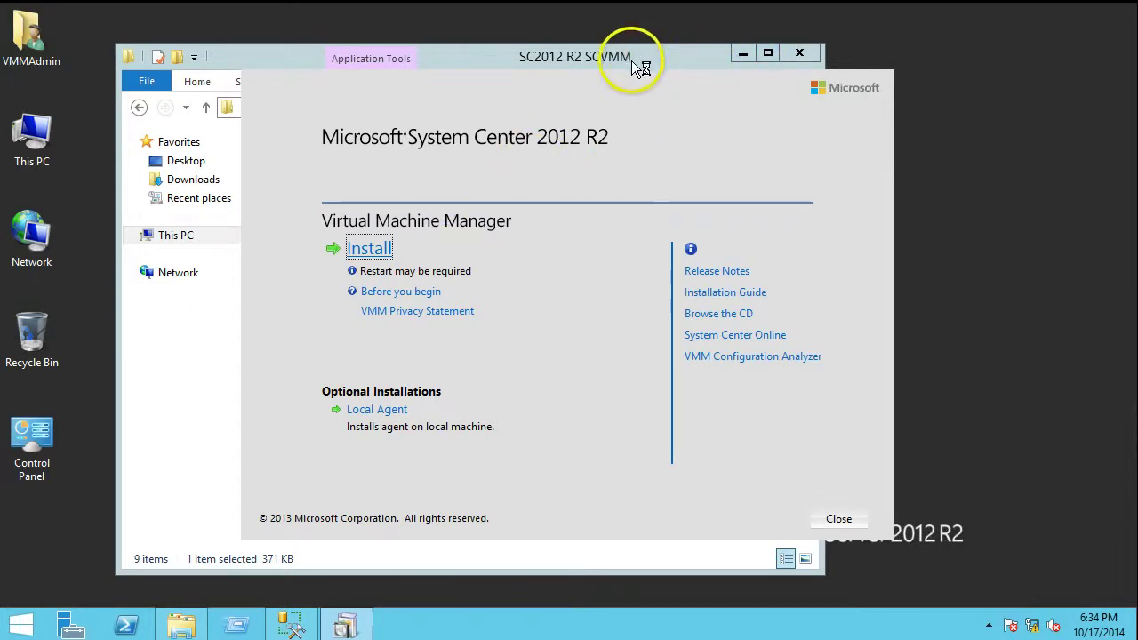
left_click_drag(632, 61, 639, 20)
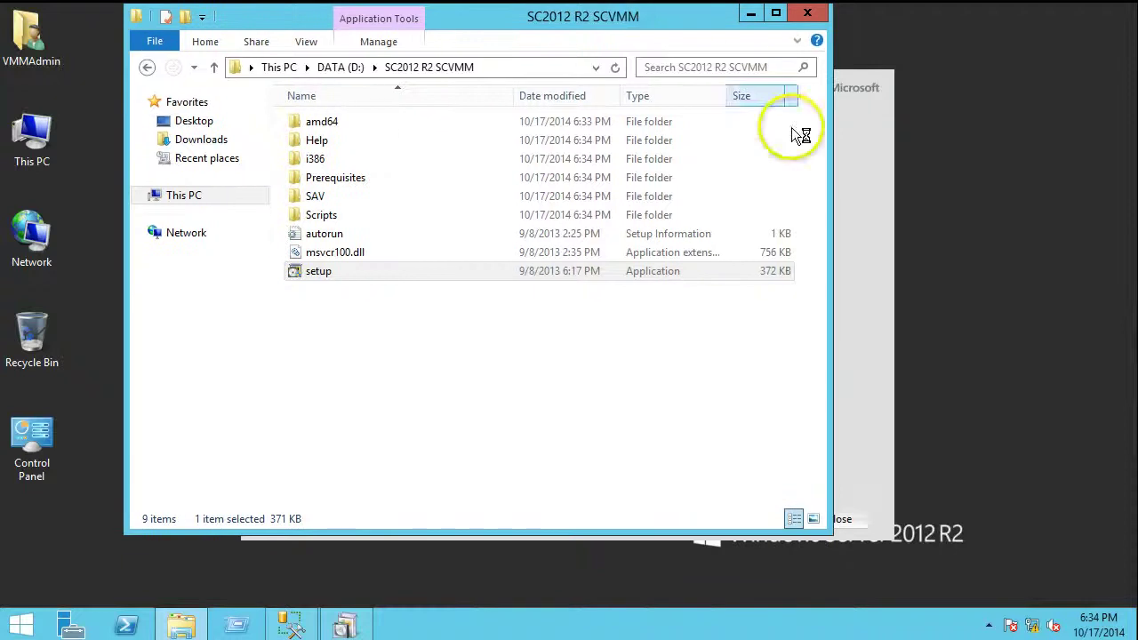
left_click(890, 161)
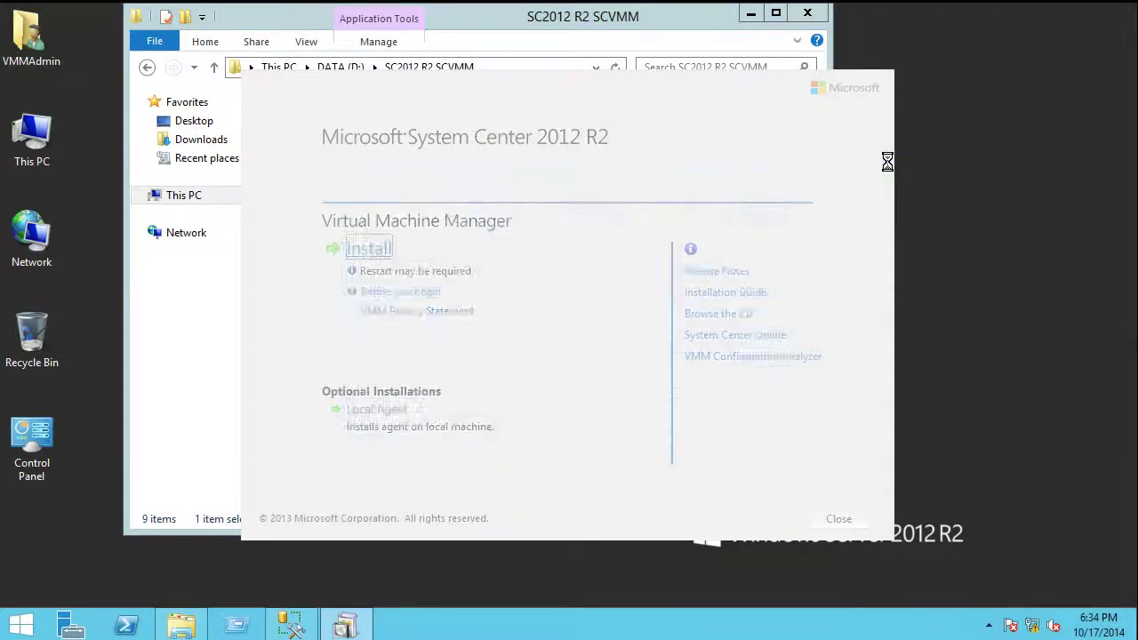
left_click(774, 181)
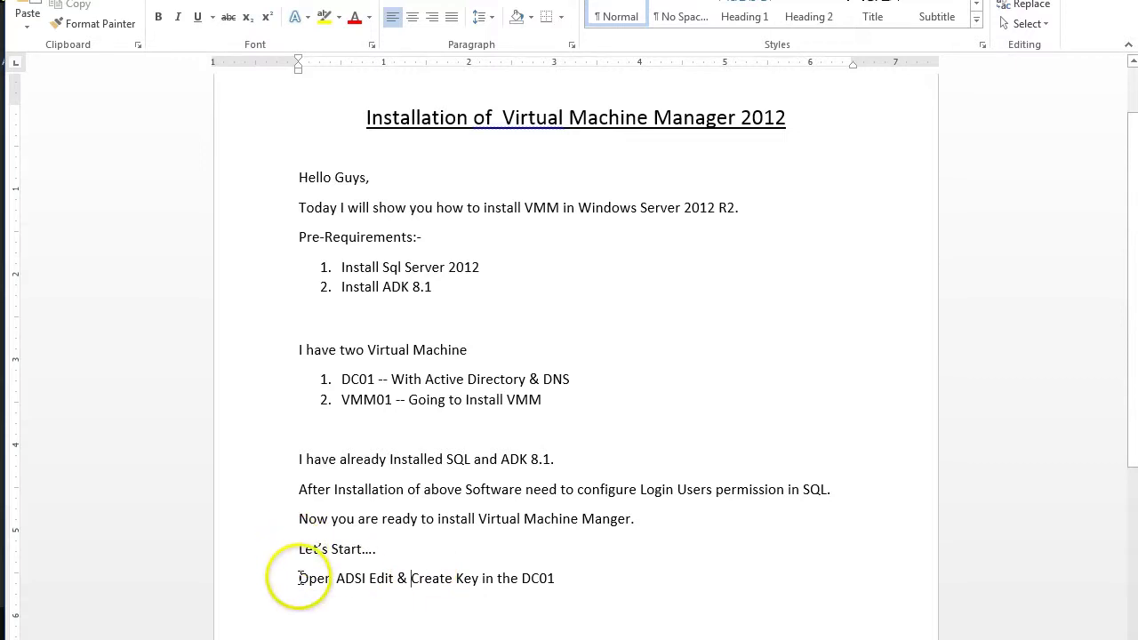
Highlight the ADSI Edit note and confirm in System properties the machine is DC01.LABTEST.LOCAL
left_click_drag(296, 581, 554, 581)
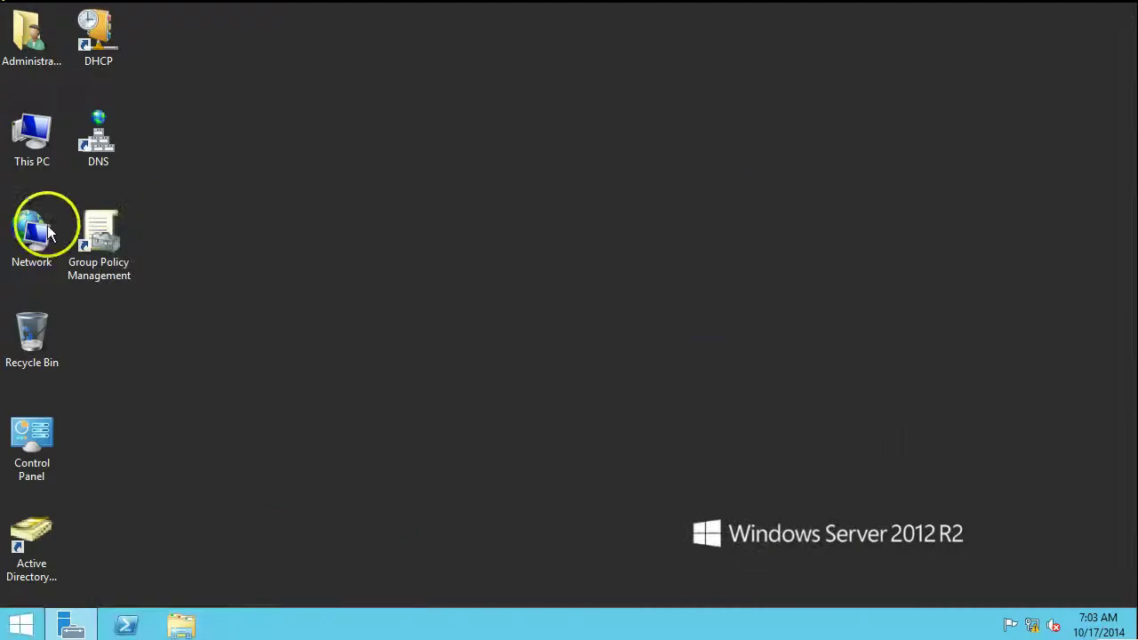
right_click(26, 146)
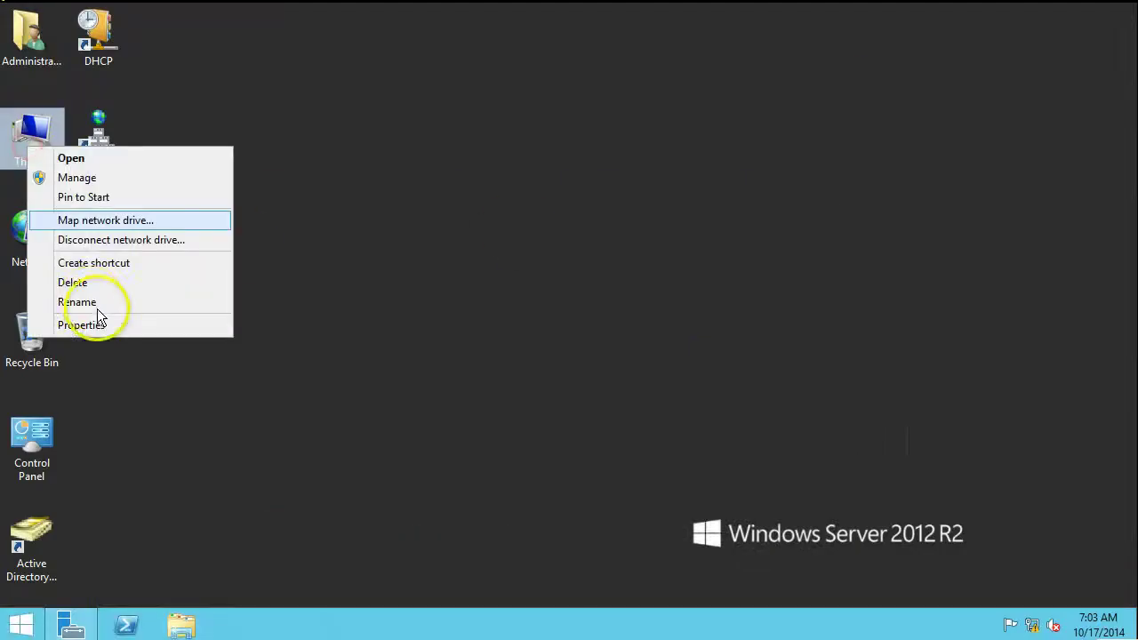
left_click(97, 324)
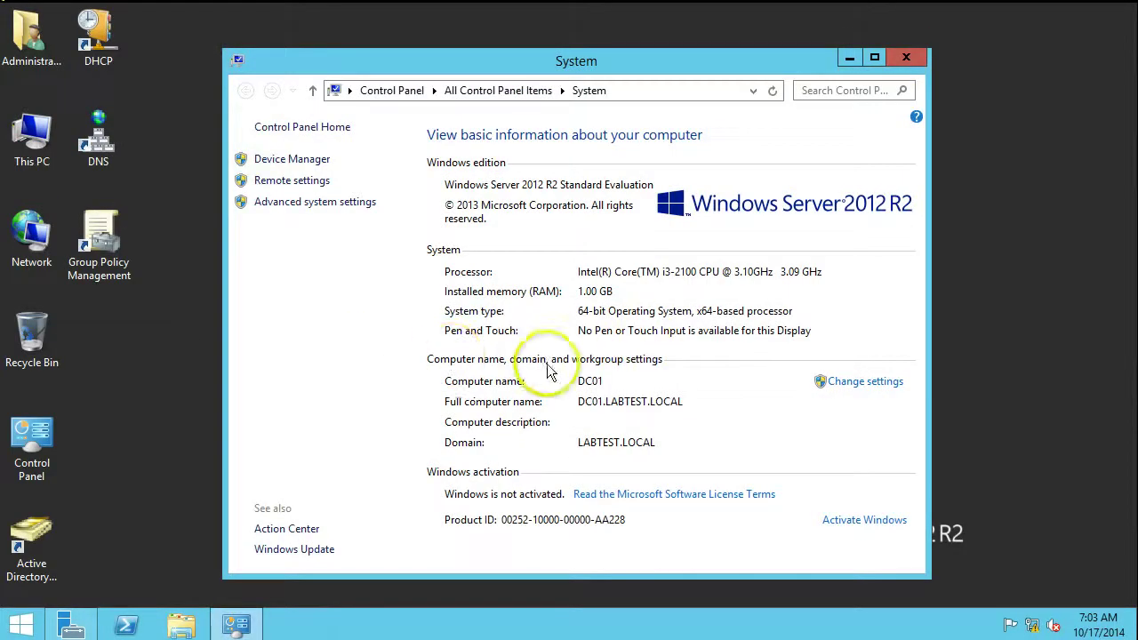
left_click(906, 57)
left_click(14, 627)
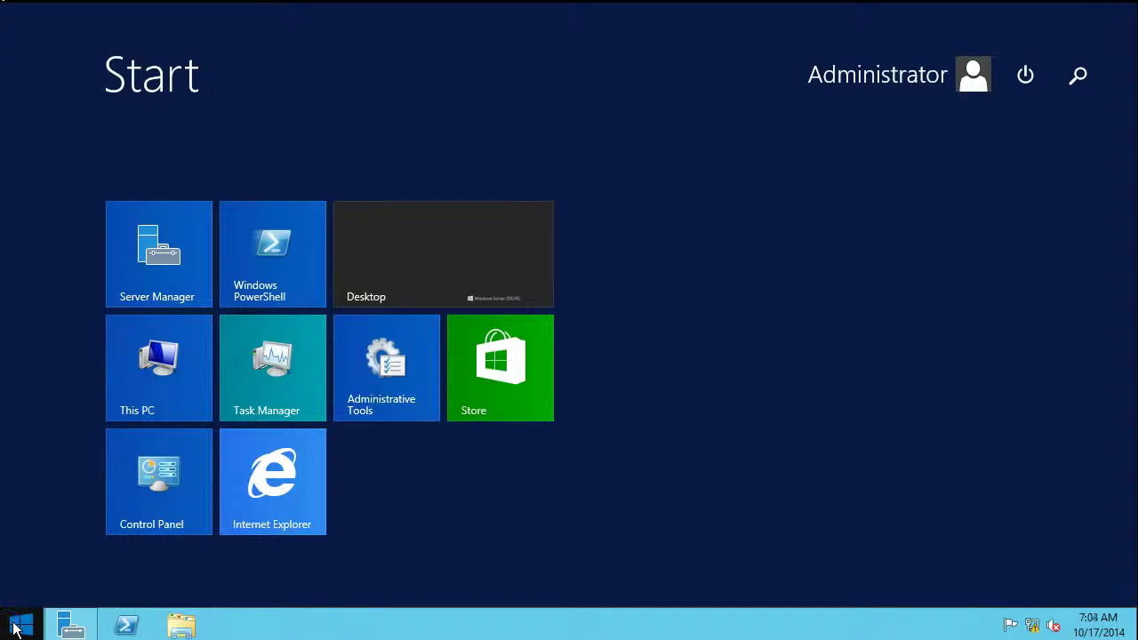
In ADSI Edit, create a container object named VMMDKM under DC=LABTEST,DC=LOCAL
type("adsi Edit")
key("Return")
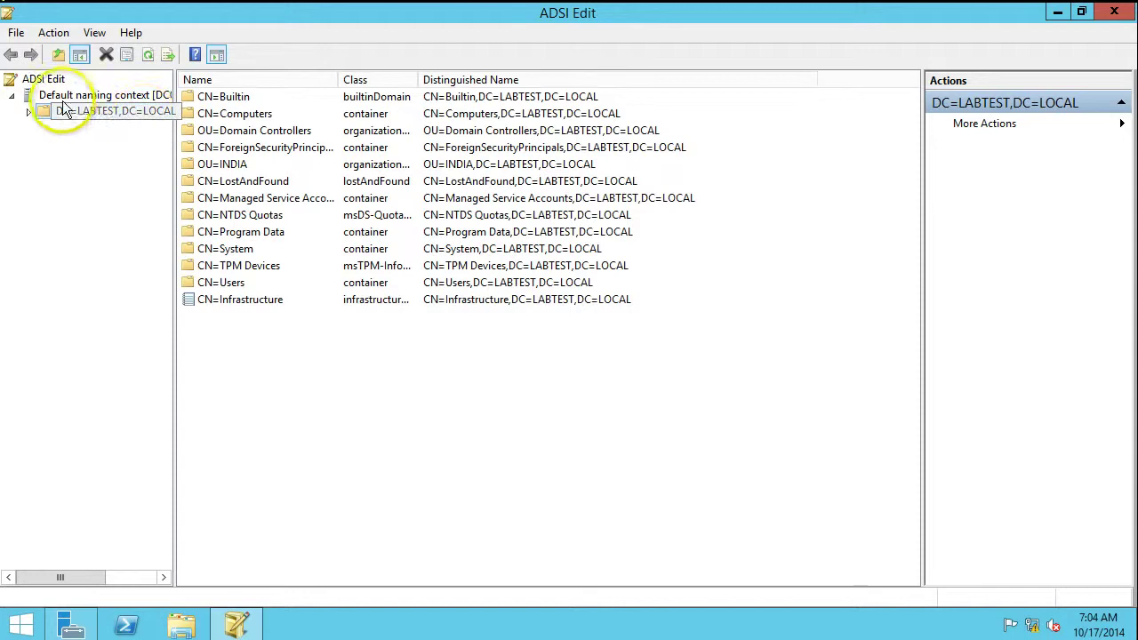
right_click(60, 111)
mouse_move(101, 124)
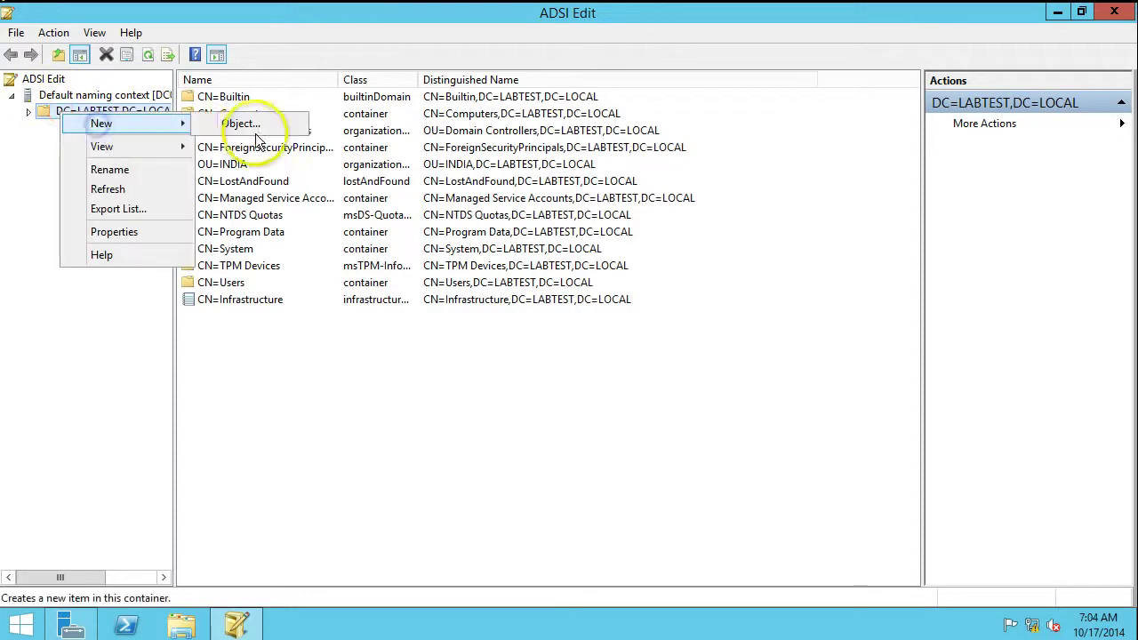
left_click(242, 124)
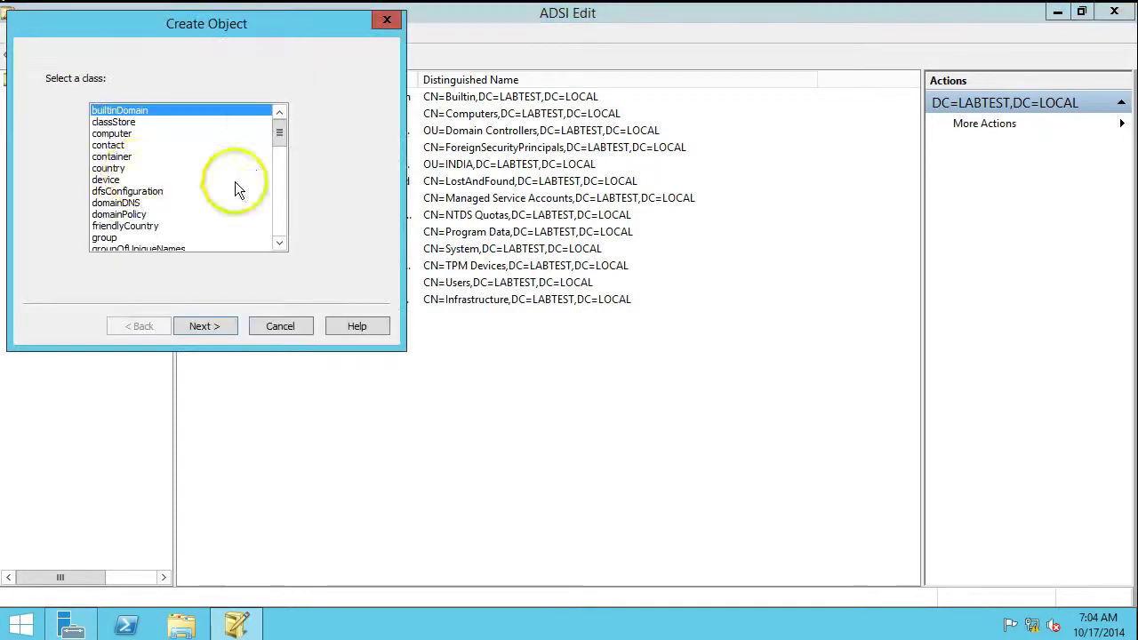
left_click(111, 157)
left_click(217, 325)
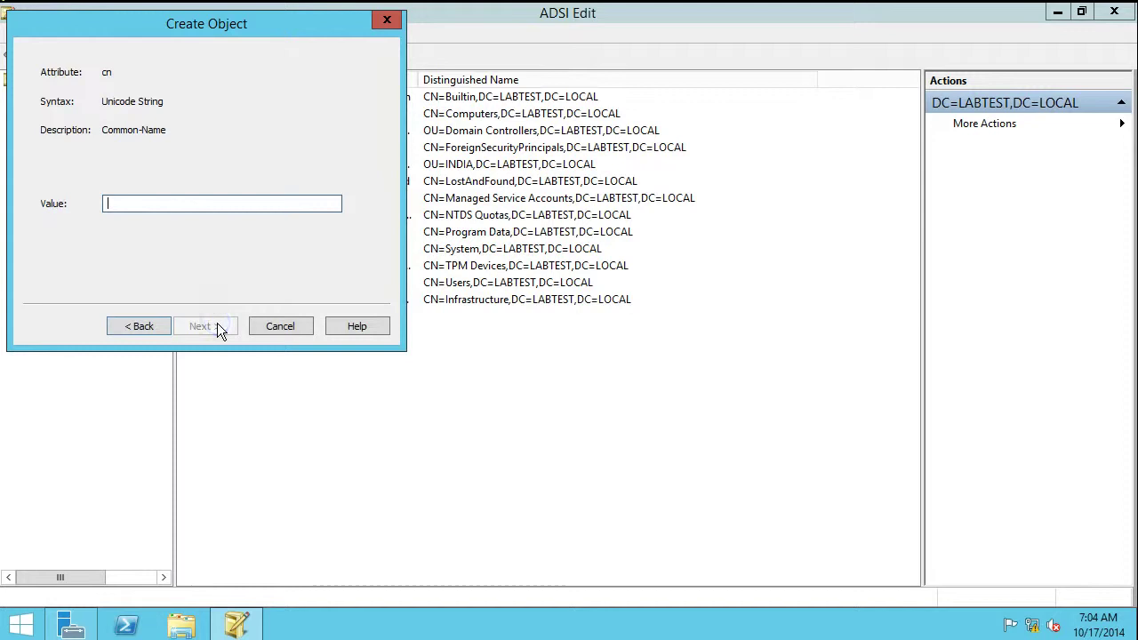
left_click(164, 201)
type("VMMDKM")
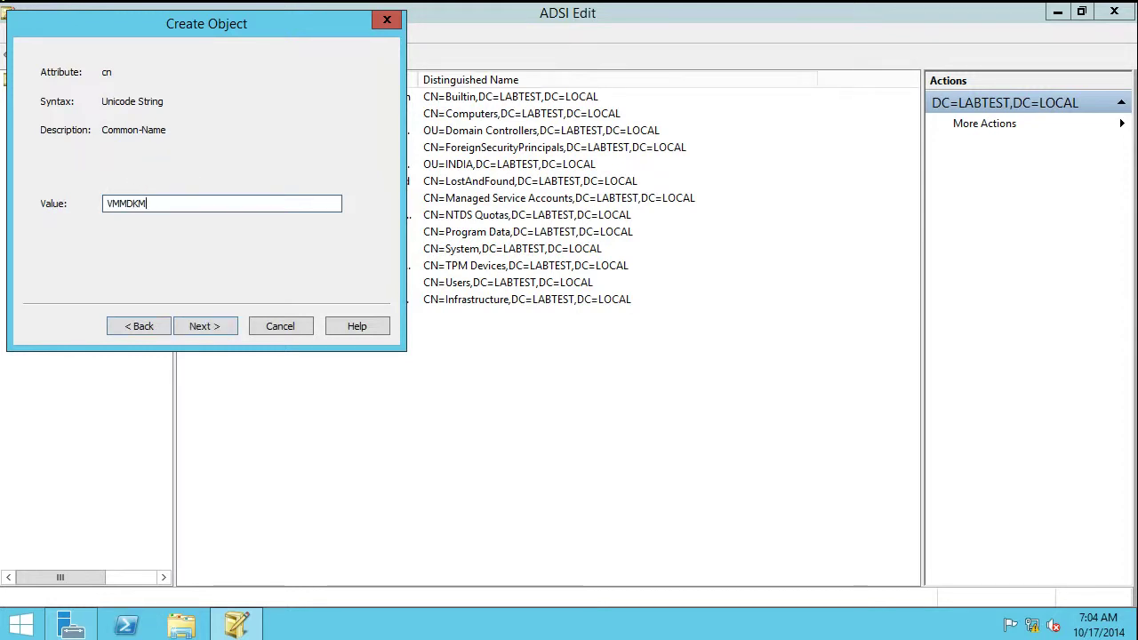
left_click(194, 329)
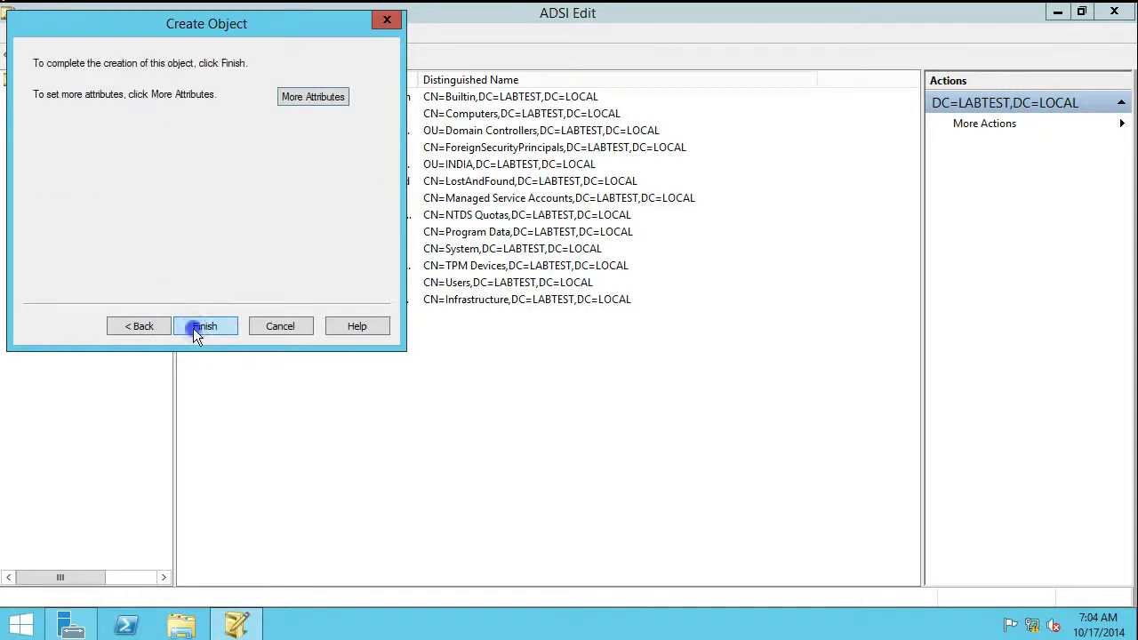
left_click(194, 329)
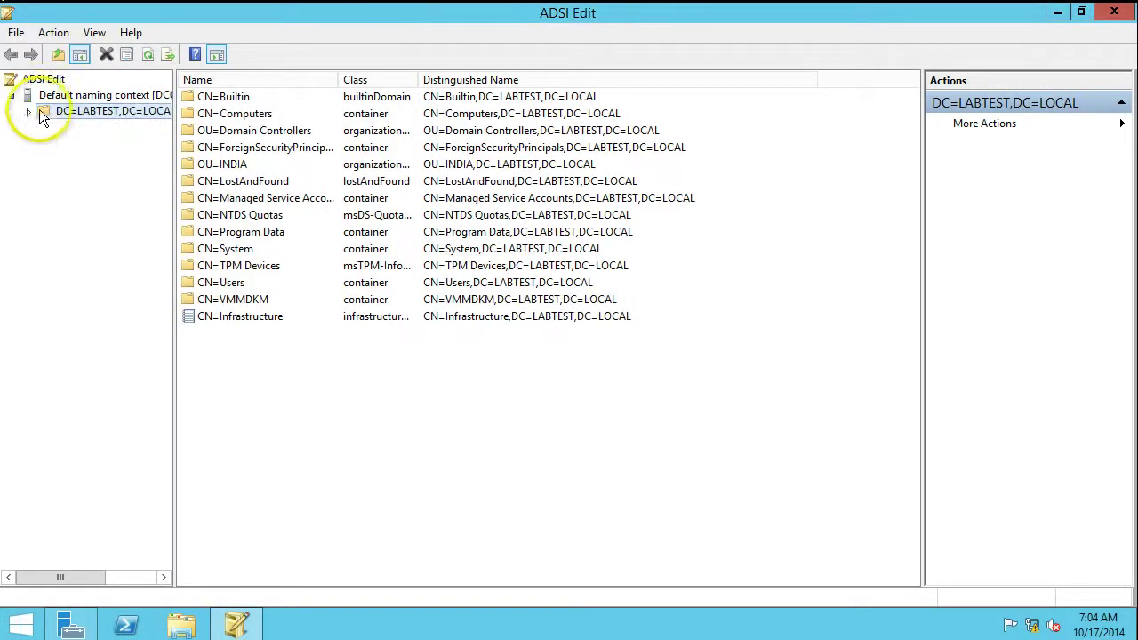
Show the CN=VMMDKM container's properties on its Security tab
left_click(32, 114)
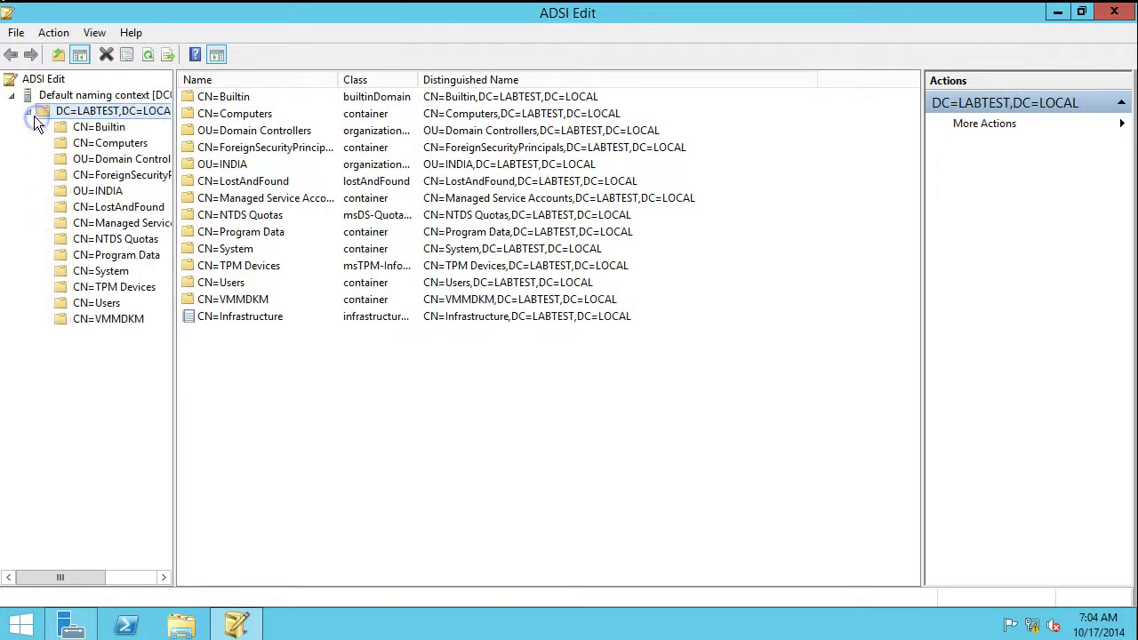
left_click(100, 324)
right_click(100, 320)
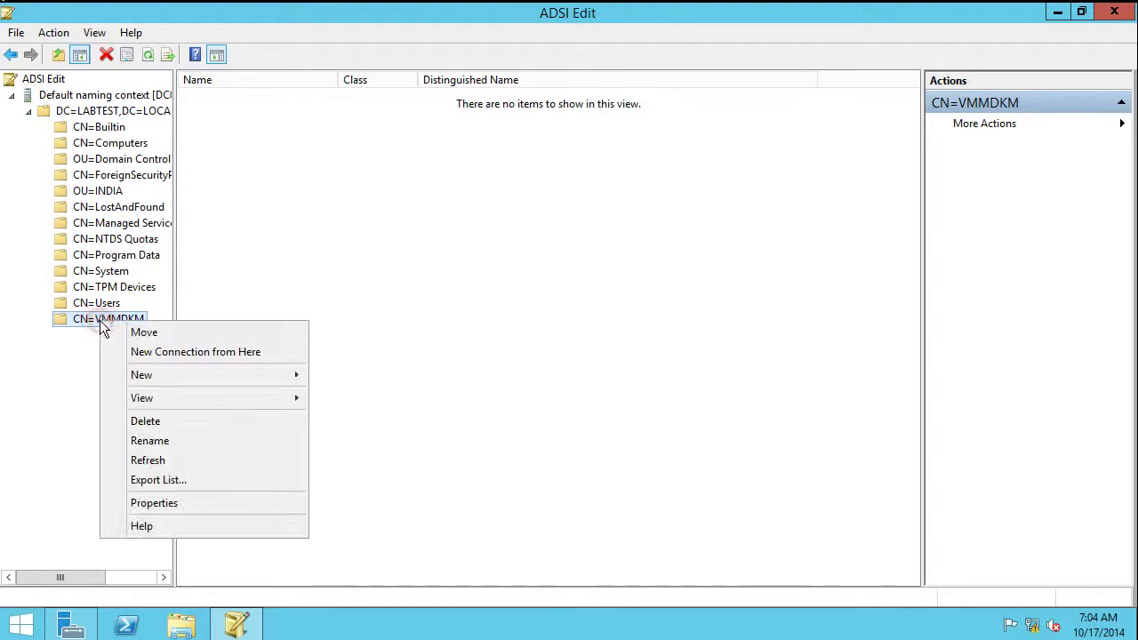
left_click(163, 501)
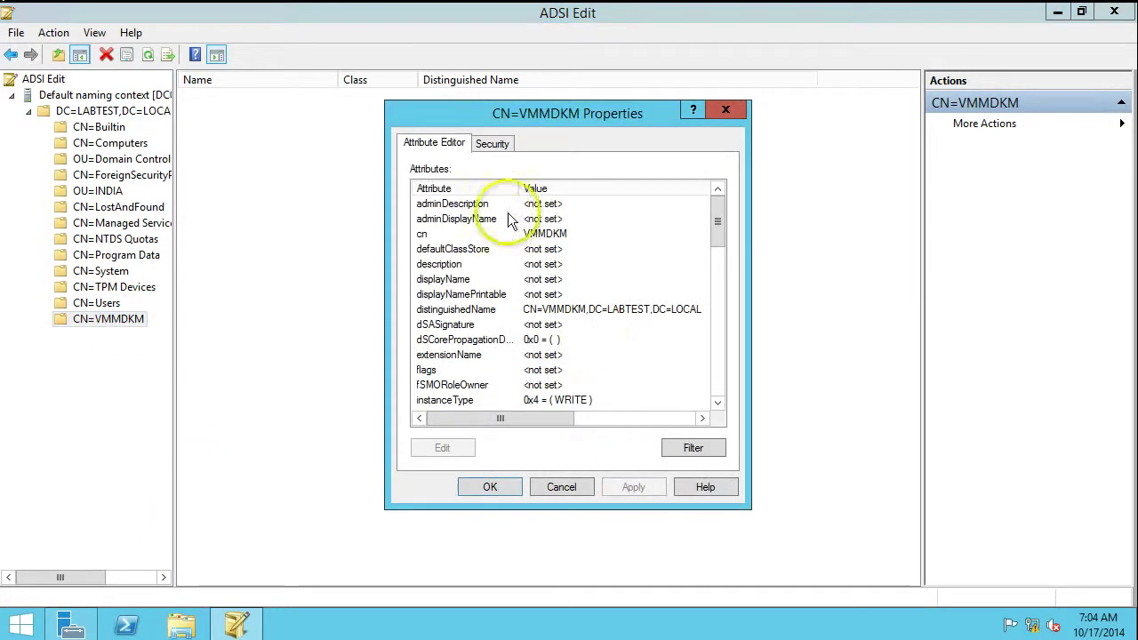
left_click(490, 143)
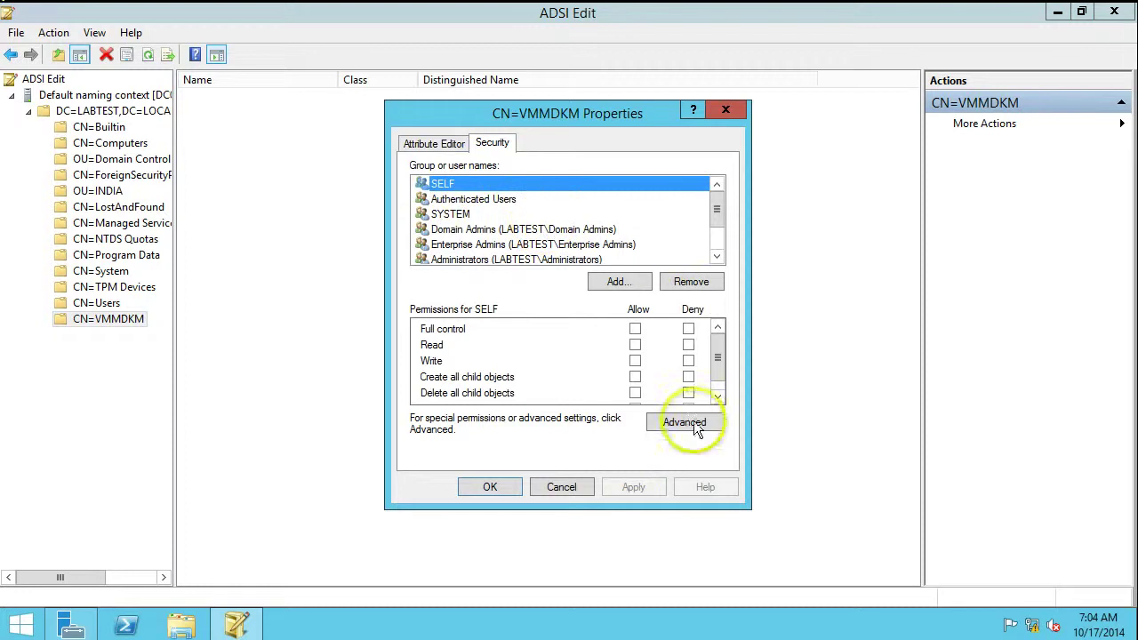
Set the VMMDKM Domain Admins entry to apply to 'This object and all descendant objects'
left_click(685, 423)
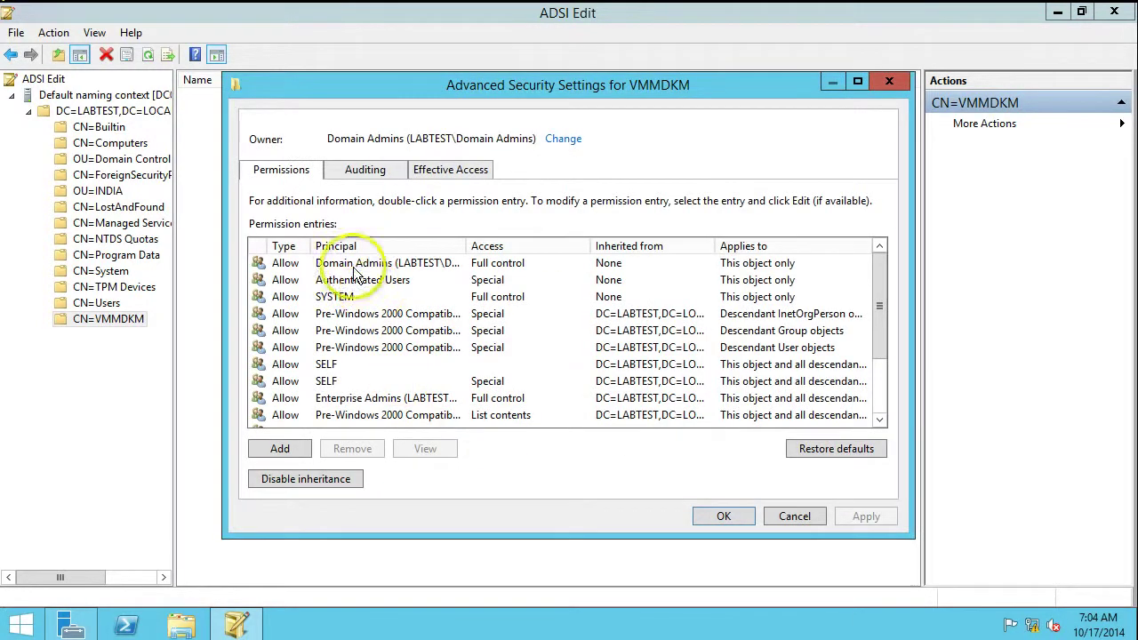
left_click(354, 267)
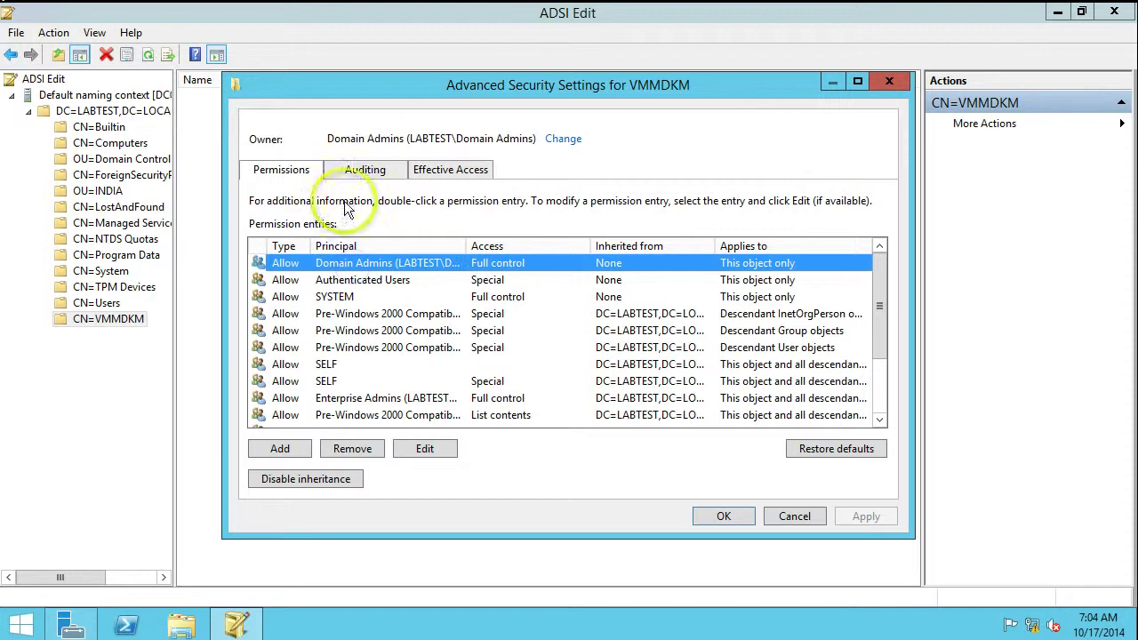
left_click(422, 450)
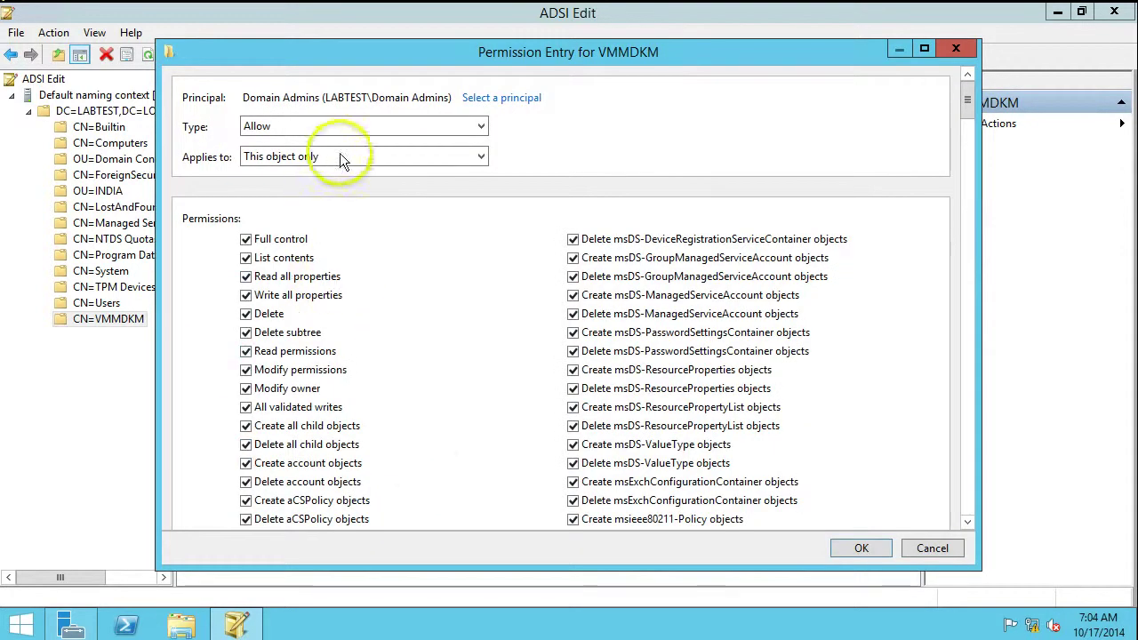
left_click(344, 155)
left_click(342, 188)
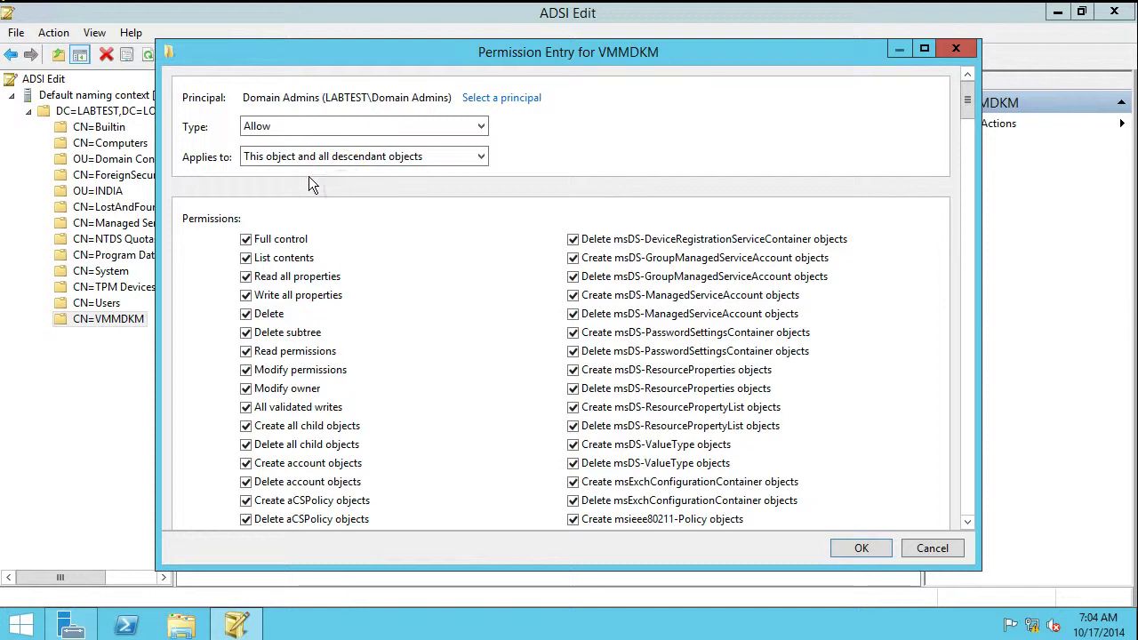
left_click(862, 548)
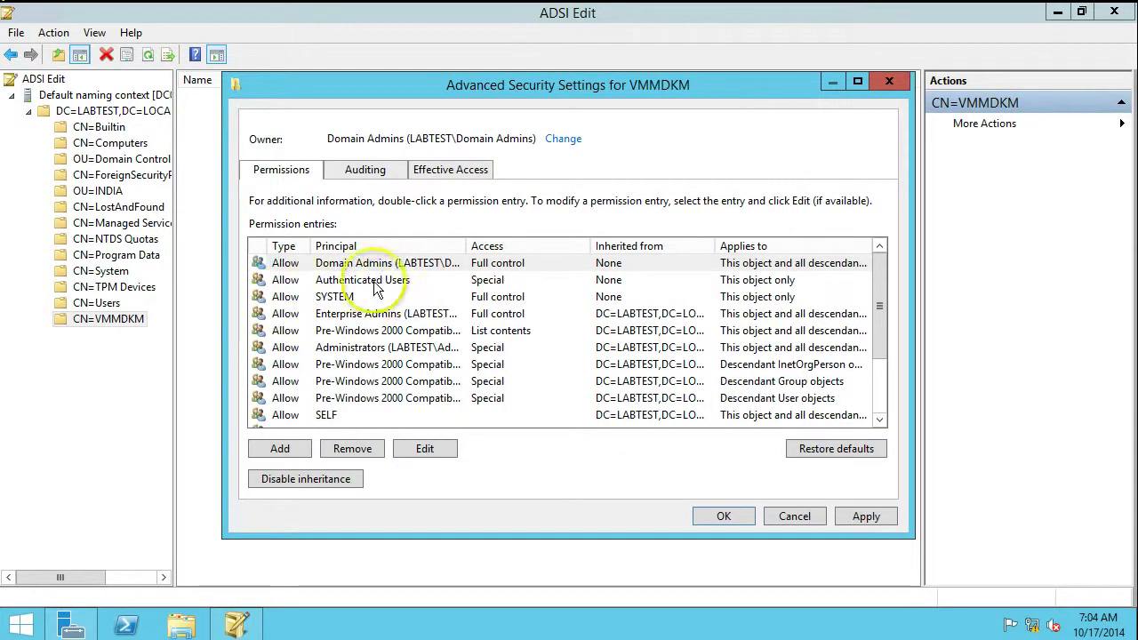
Add a permission entry granting the VMM admin account Full control on VMMDKM
left_click(281, 449)
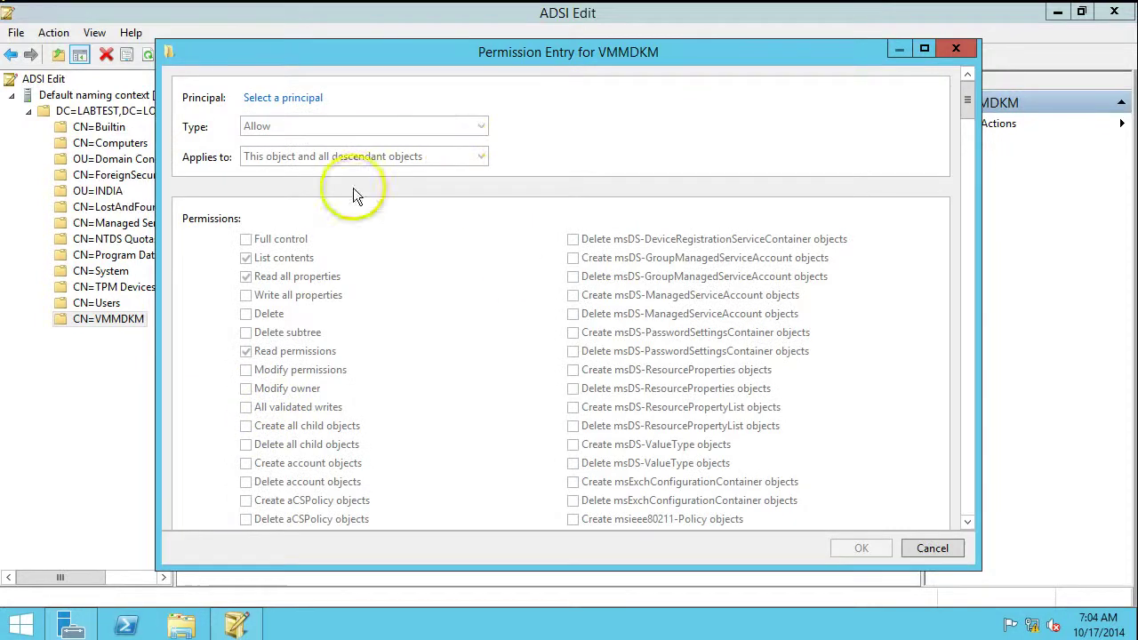
left_click(299, 98)
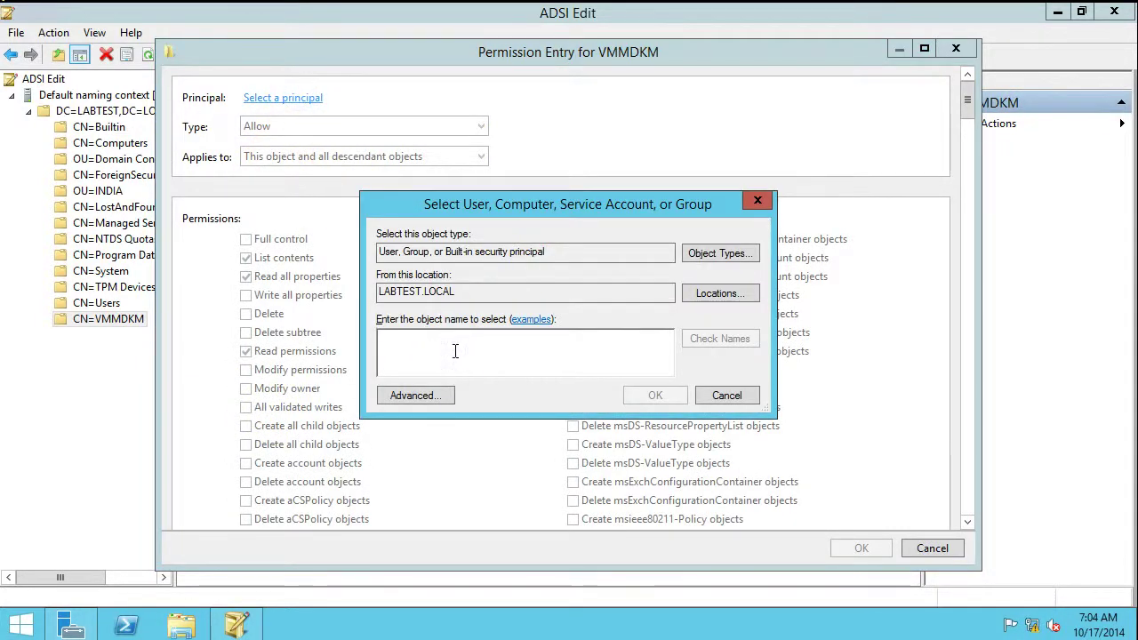
type("VMMADMIN")
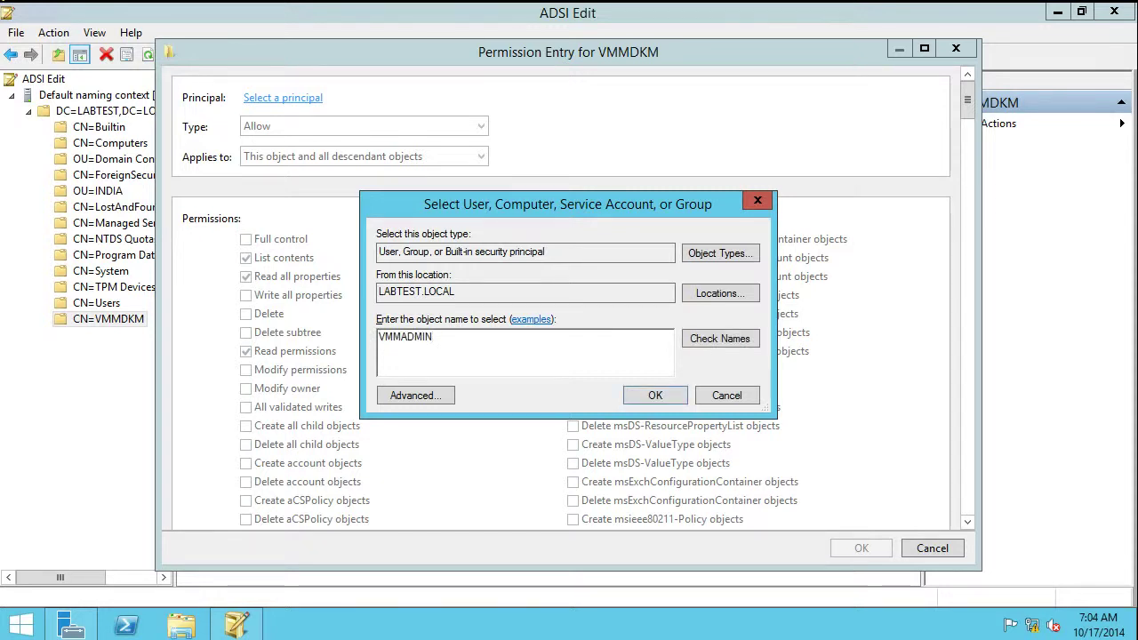
left_click(701, 341)
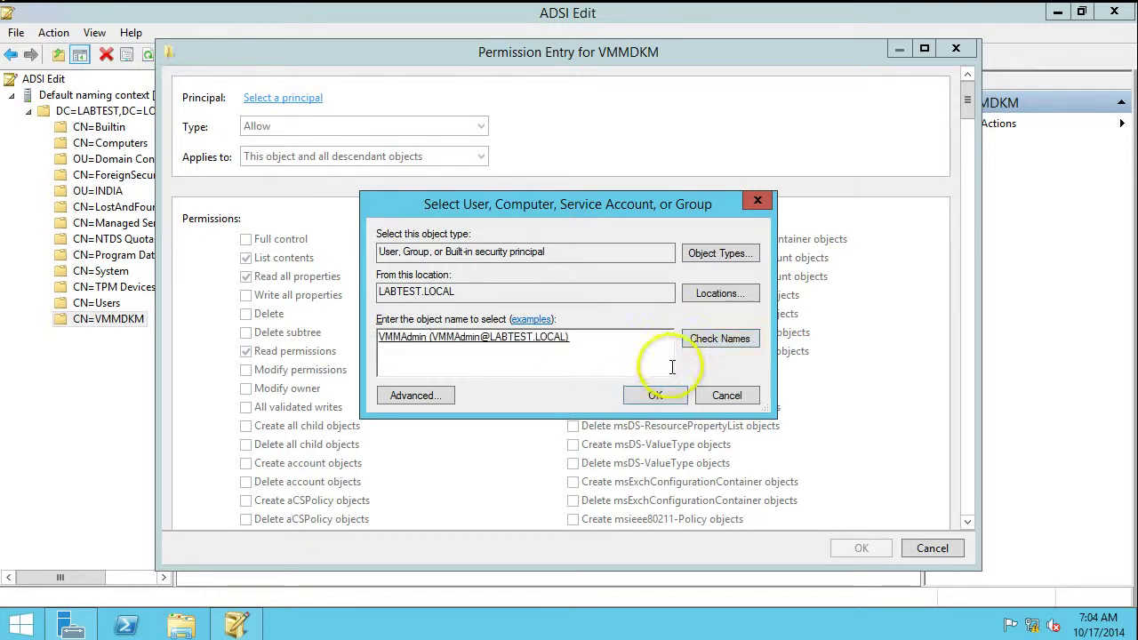
left_click(655, 395)
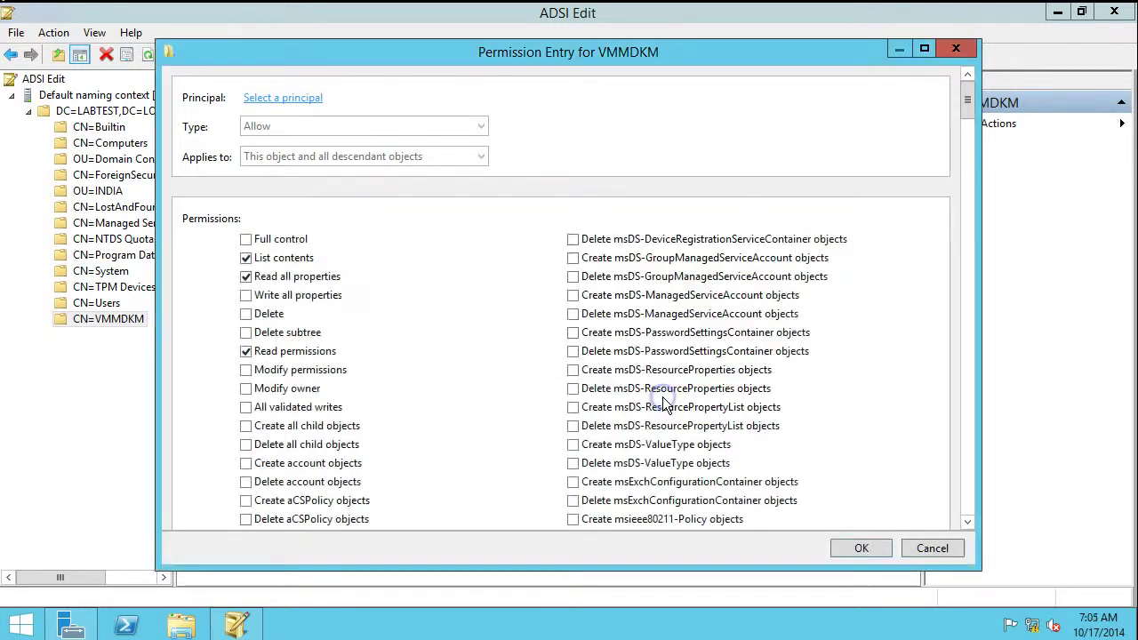
left_click(249, 239)
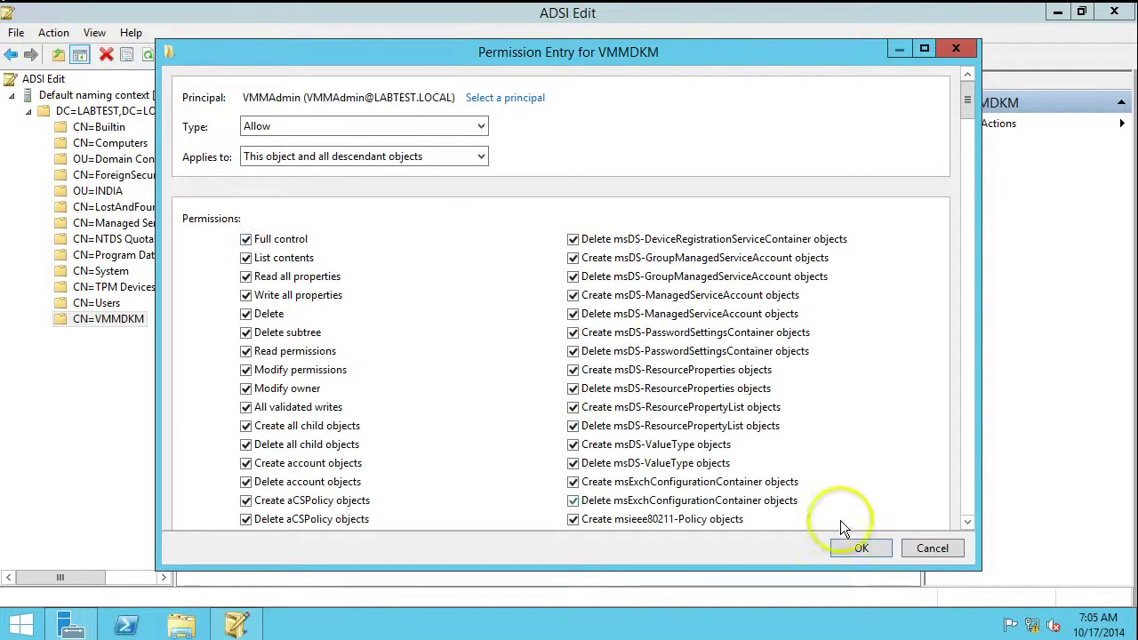
left_click(859, 549)
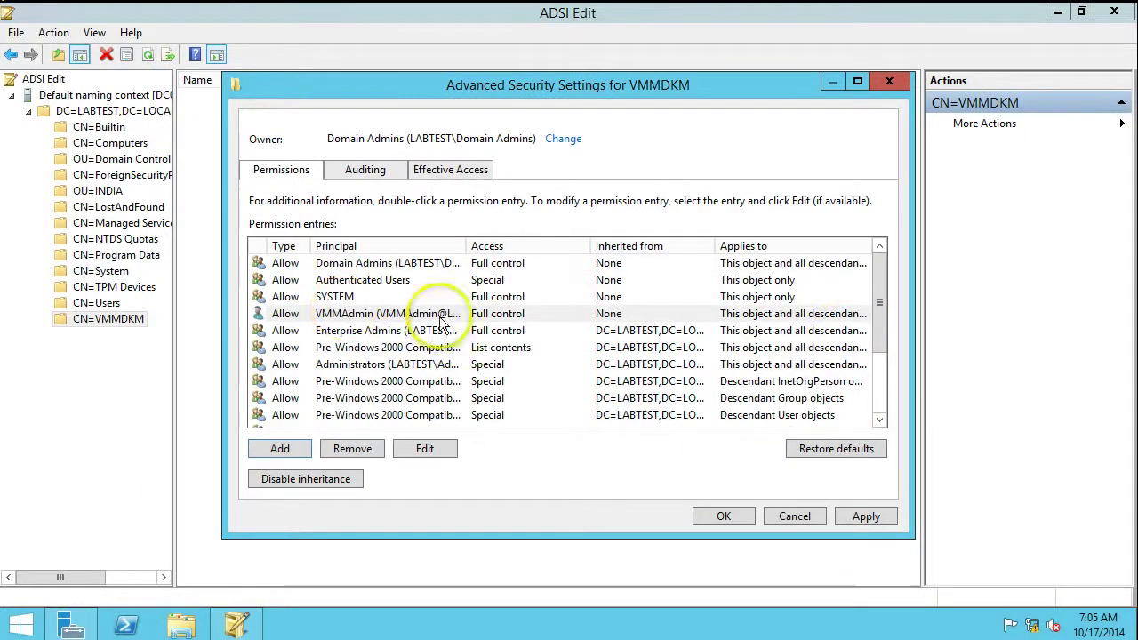
Apply the new permissions and close the VMMDKM properties and ADSI Edit
left_click(849, 519)
left_click(709, 522)
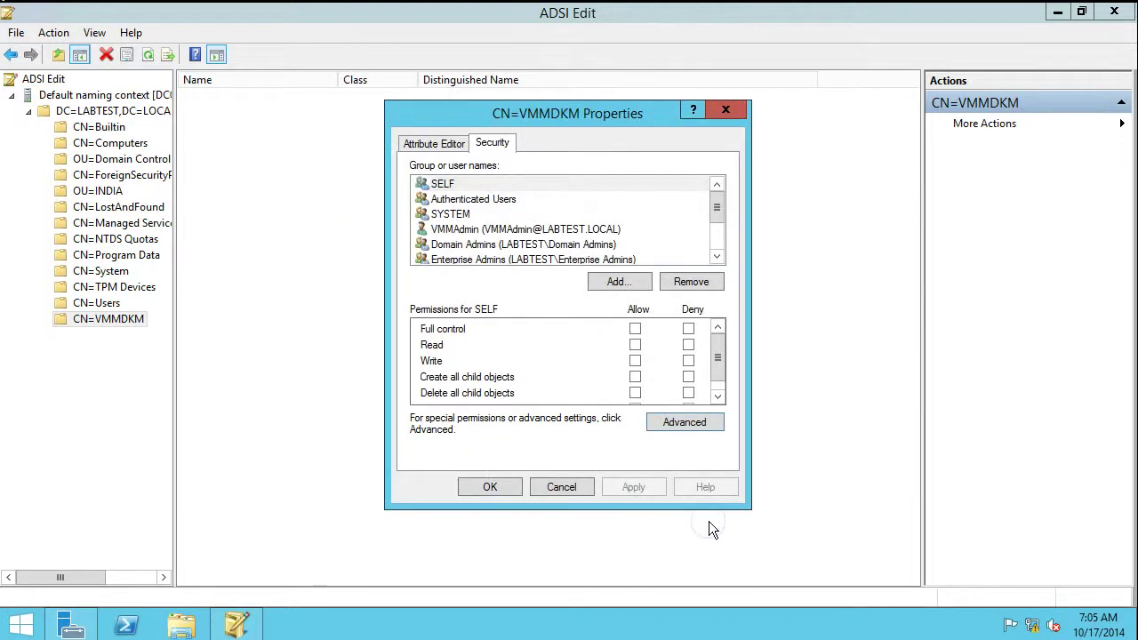
left_click(489, 487)
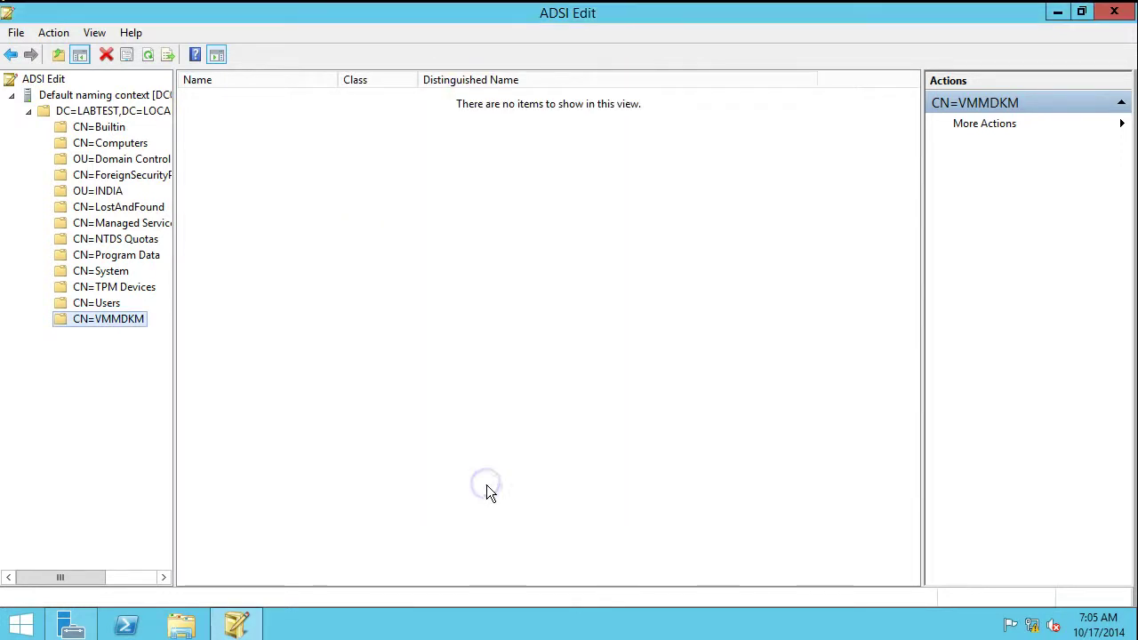
left_click(1115, 14)
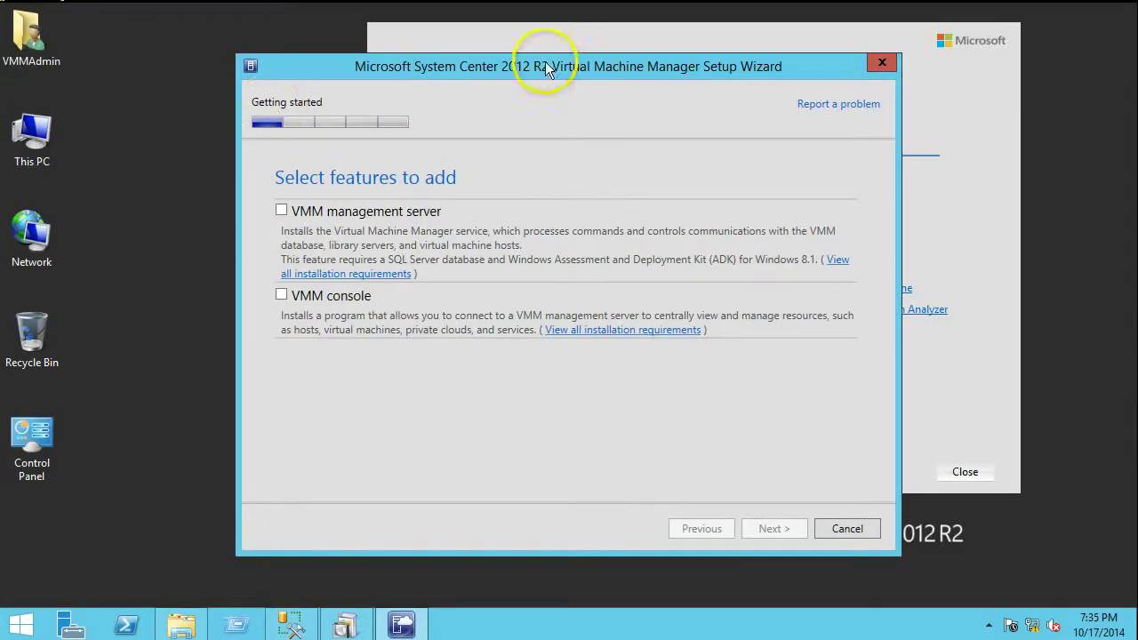
Select the VMM management server feature, accept the licence, and keep Microsoft Update on
left_click_drag(546, 65, 500, 63)
left_click(234, 208)
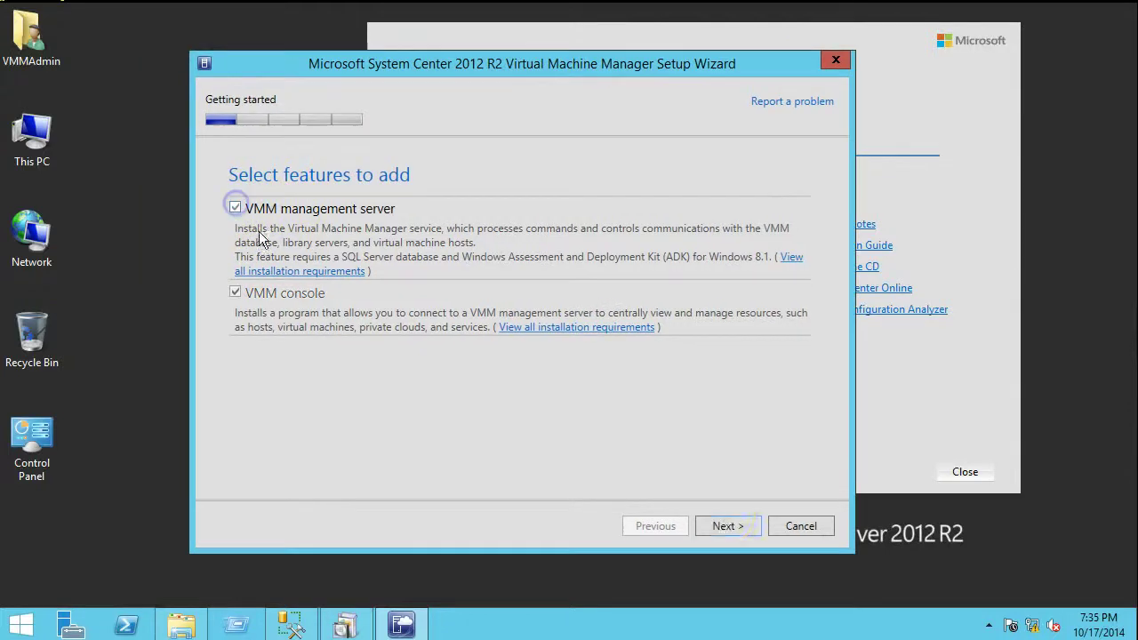
left_click(722, 521)
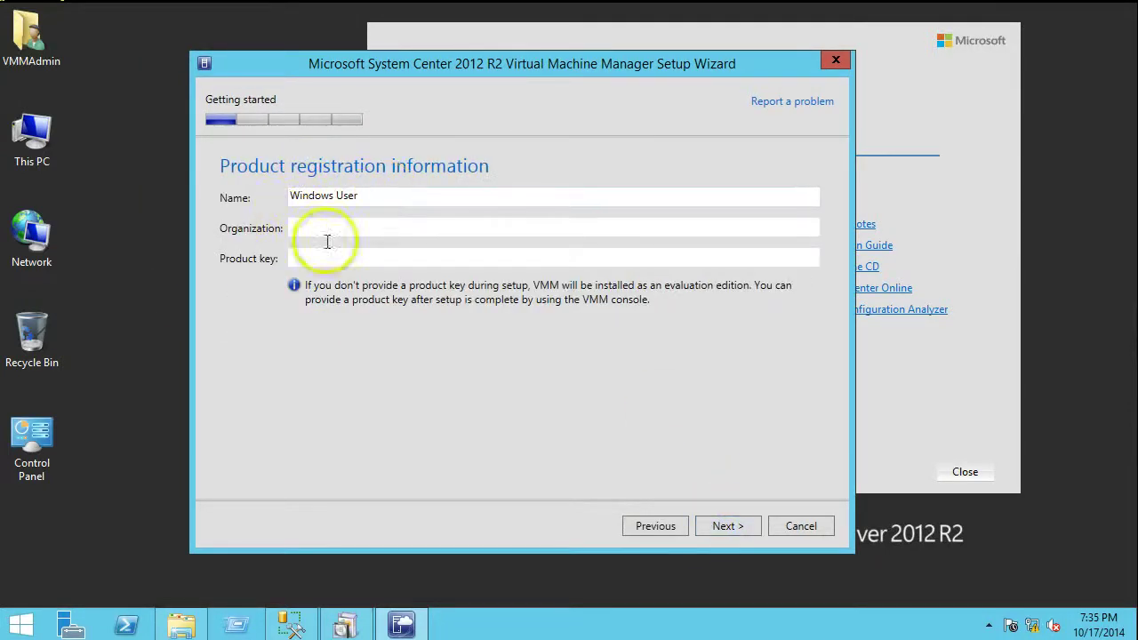
left_click(736, 528)
left_click(375, 459)
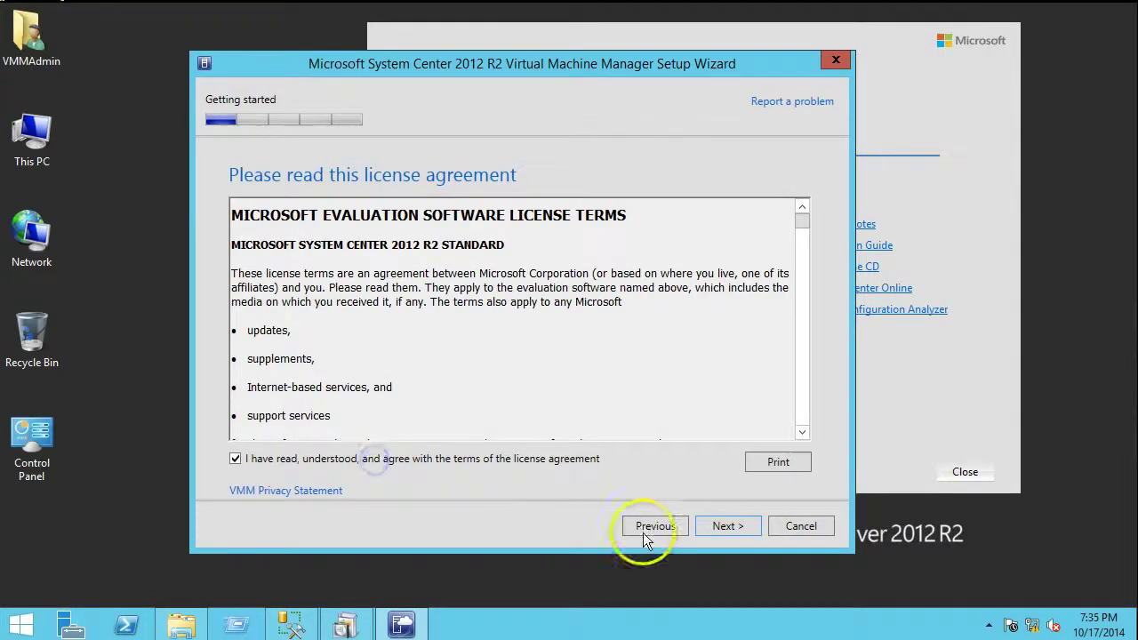
left_click(713, 527)
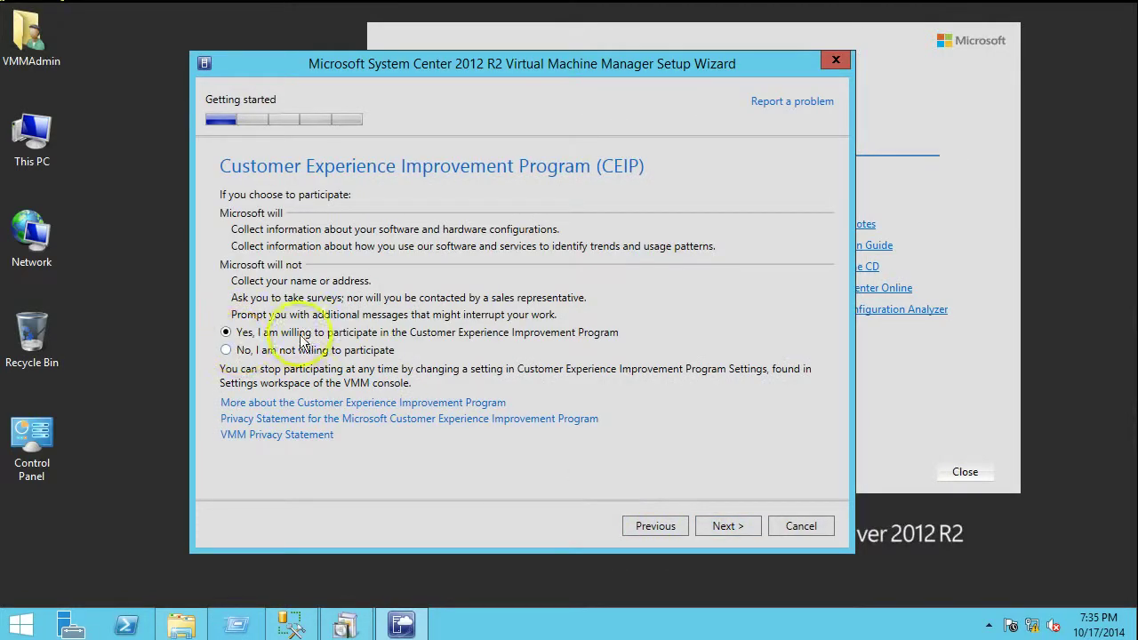
left_click(725, 527)
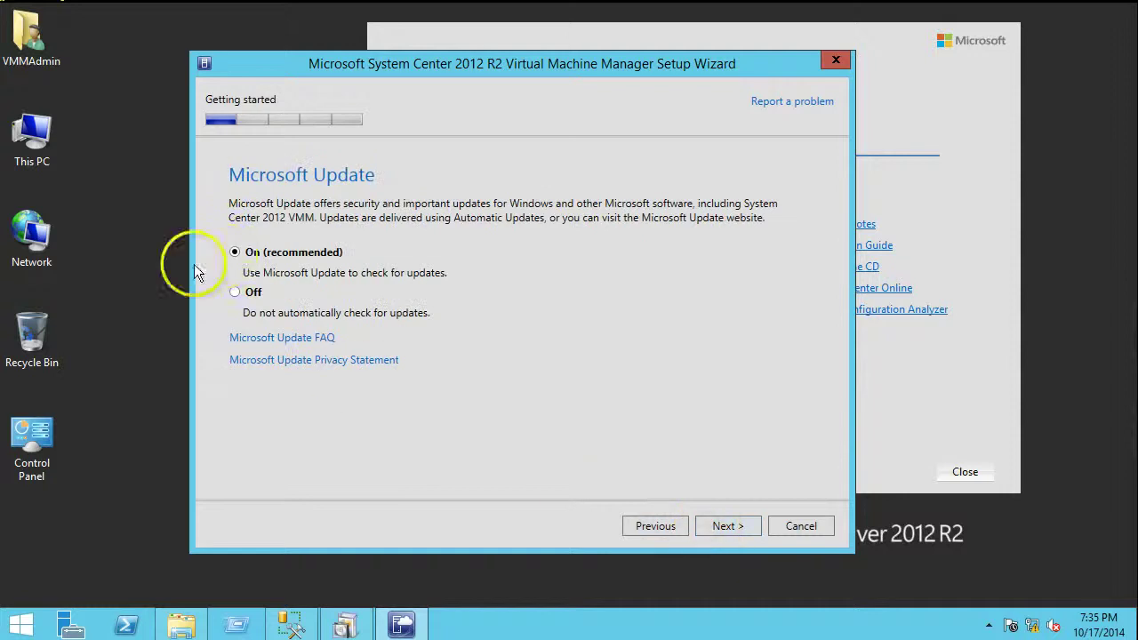
left_click(237, 253)
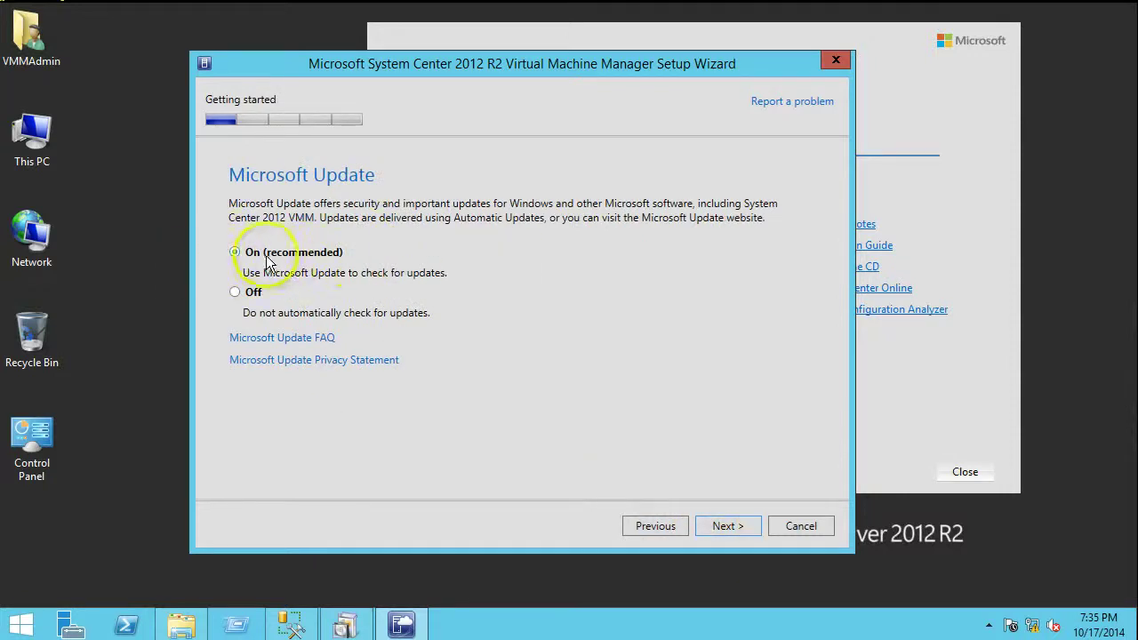
left_click(725, 527)
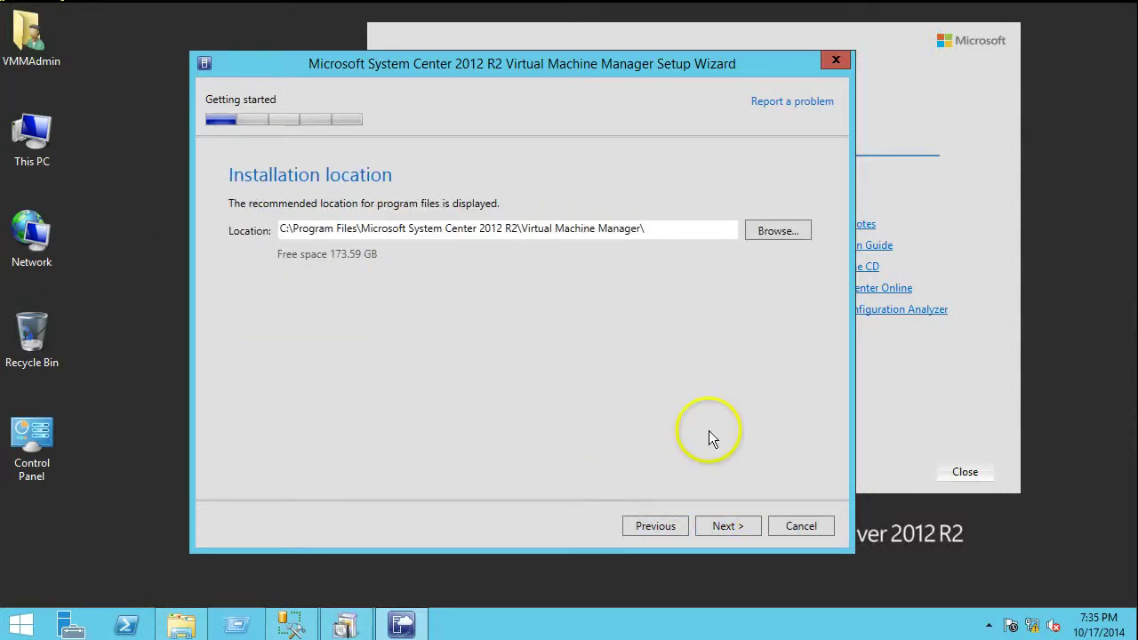
Keep the default install location and use the MSSQLSERVER instance for the new database
left_click(719, 522)
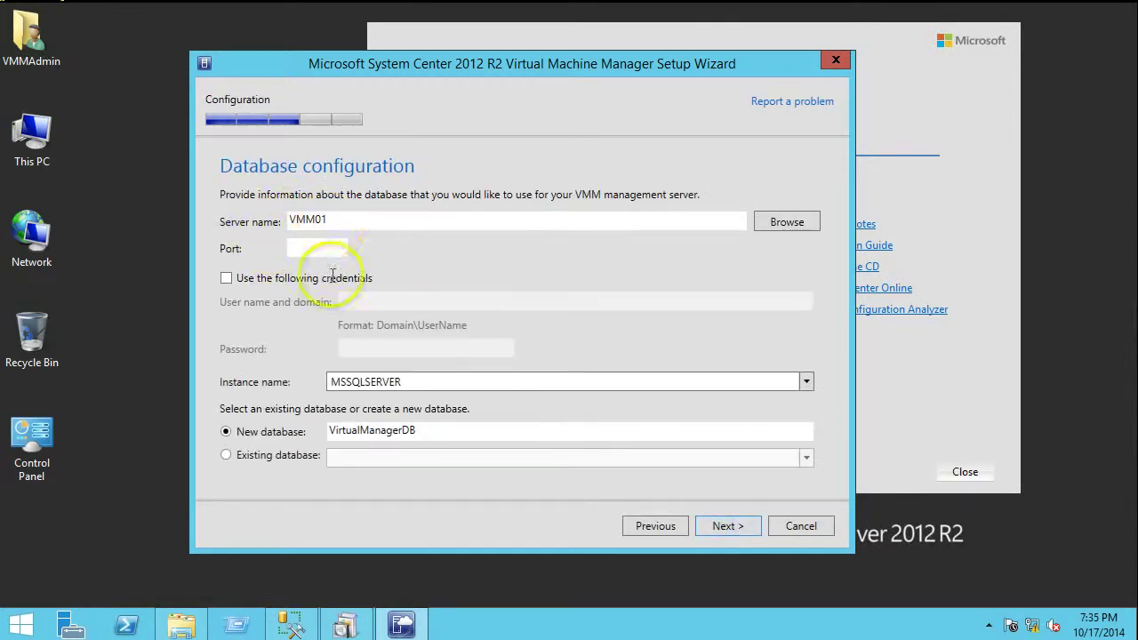
left_click(472, 378)
left_click(806, 382)
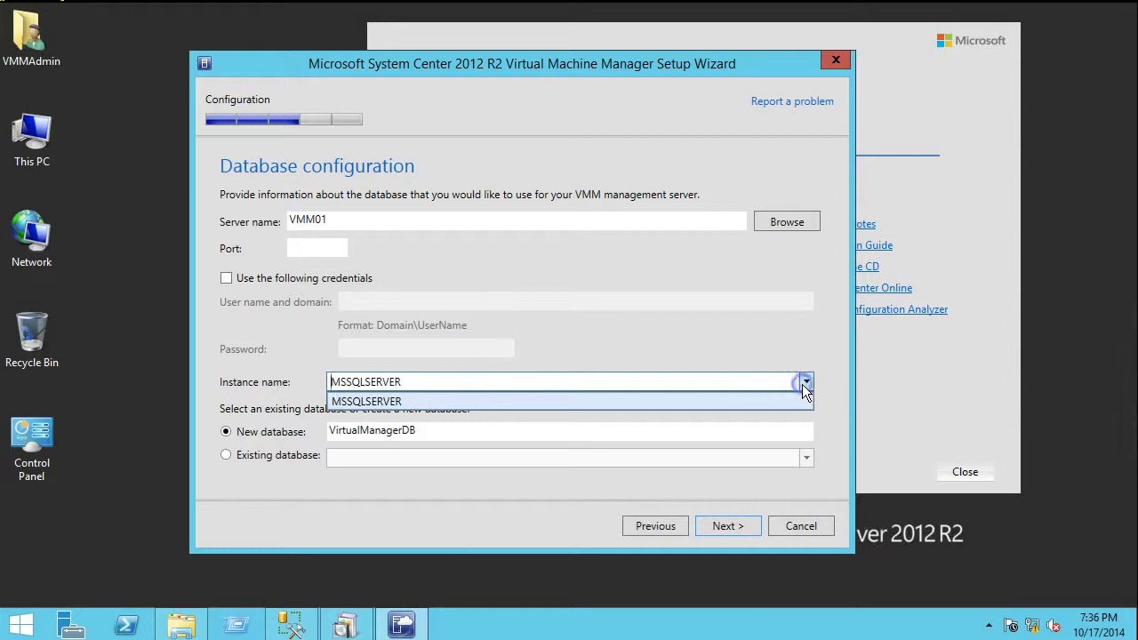
left_click(361, 402)
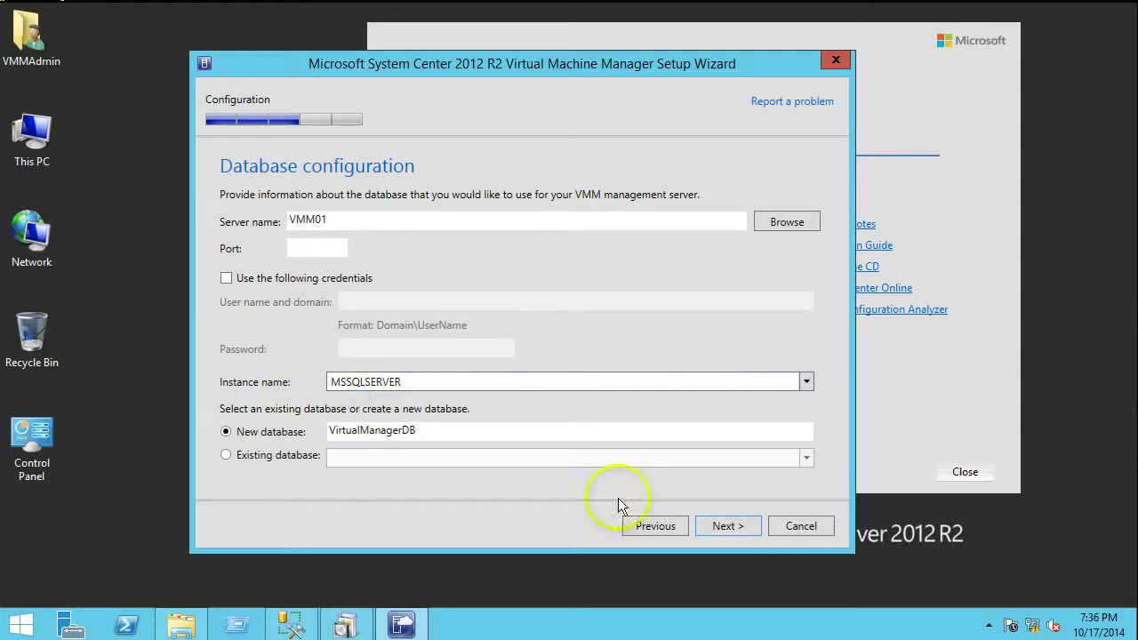
left_click(725, 526)
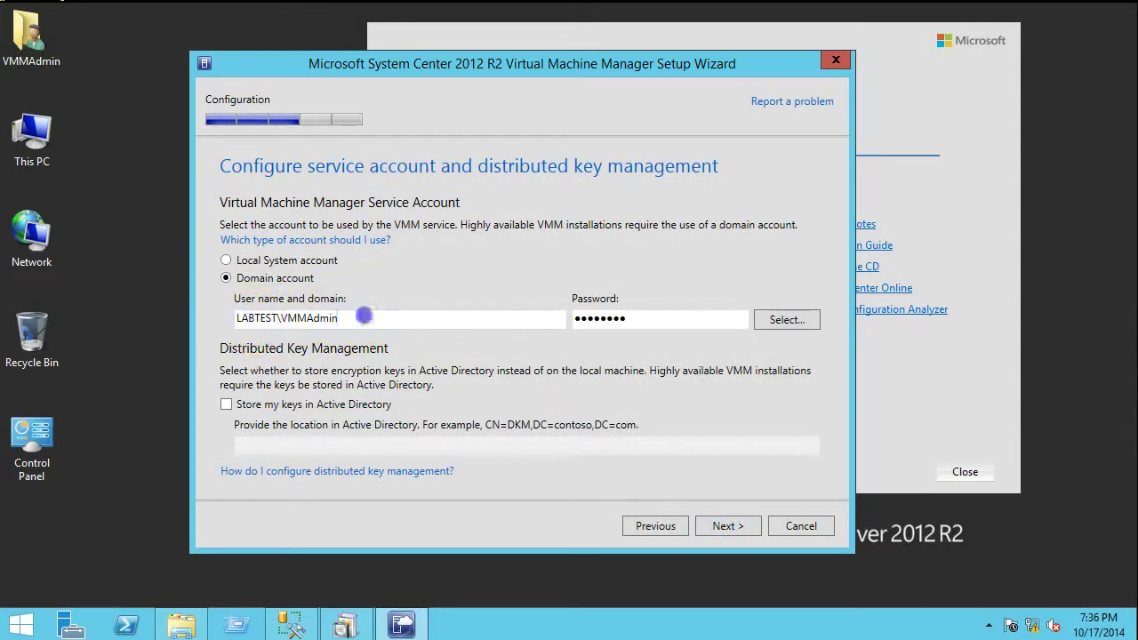
Replace the prefilled service account with the domain VMM admin account
left_click_drag(365, 317, 167, 313)
key("ctrl+c")
key("BackSpace")
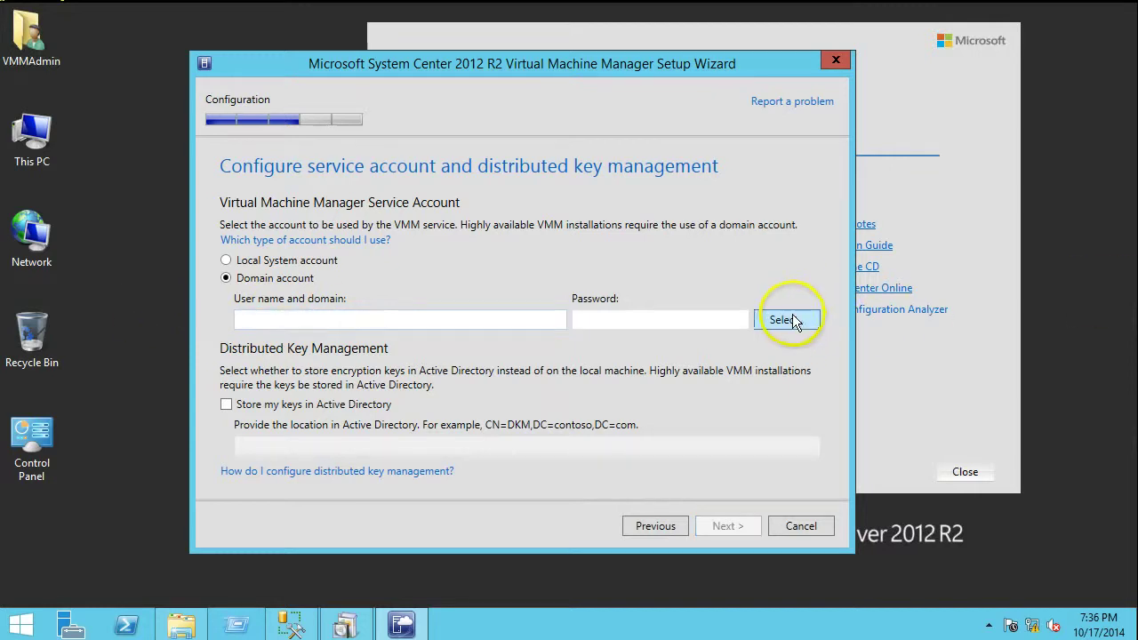
left_click(790, 321)
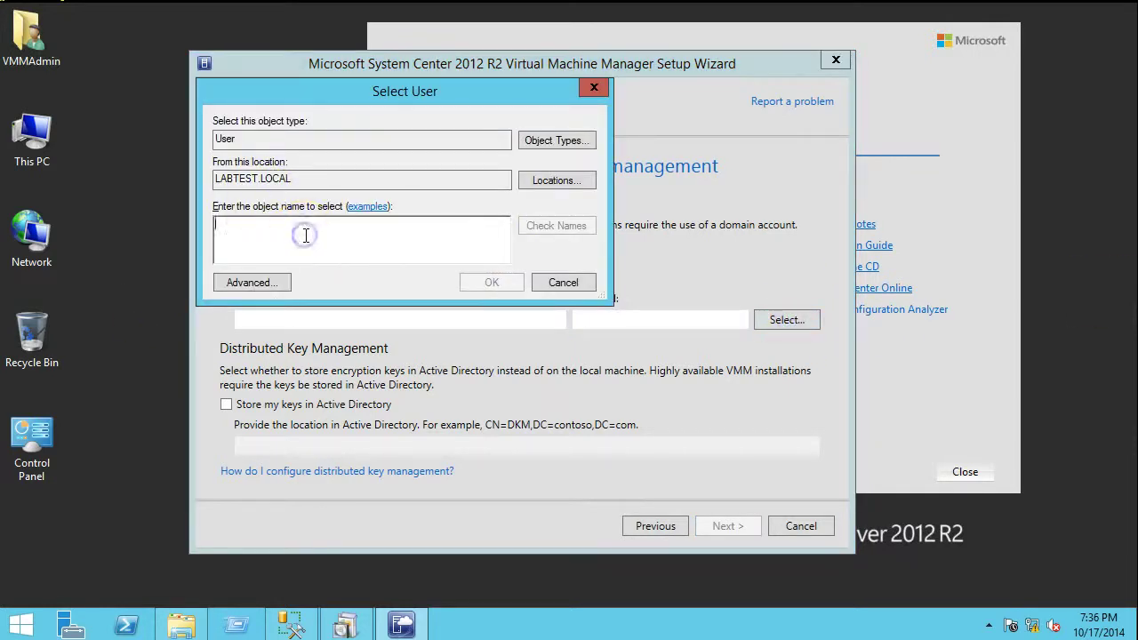
type("vmmadmin")
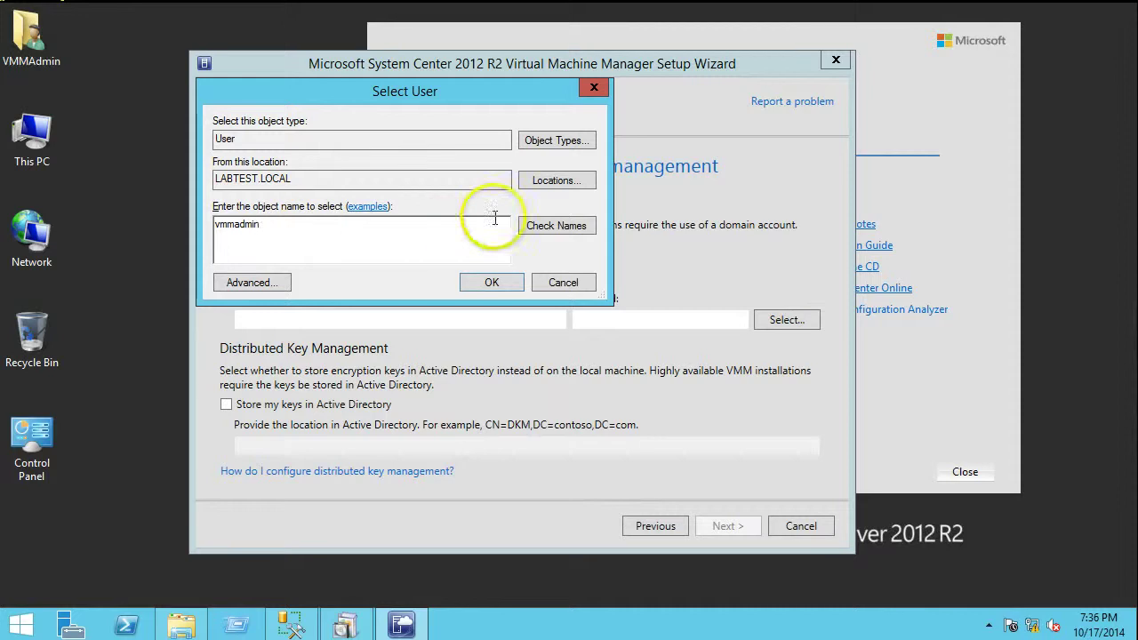
left_click(542, 225)
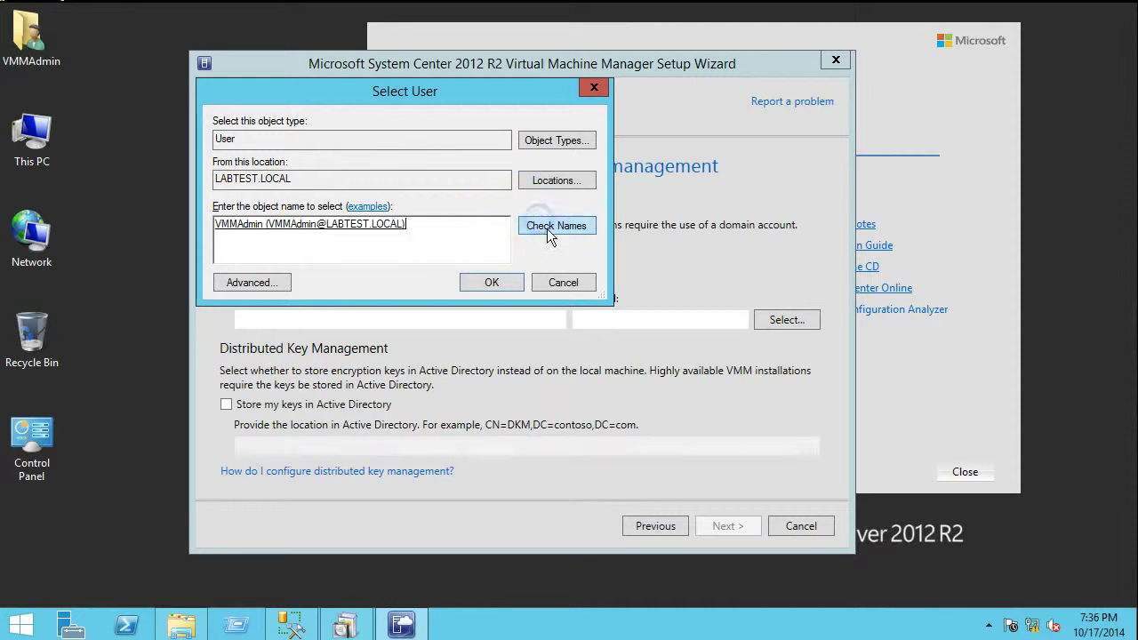
left_click(492, 282)
Enter the account password and enable storing keys in Active Directory
left_click(600, 316)
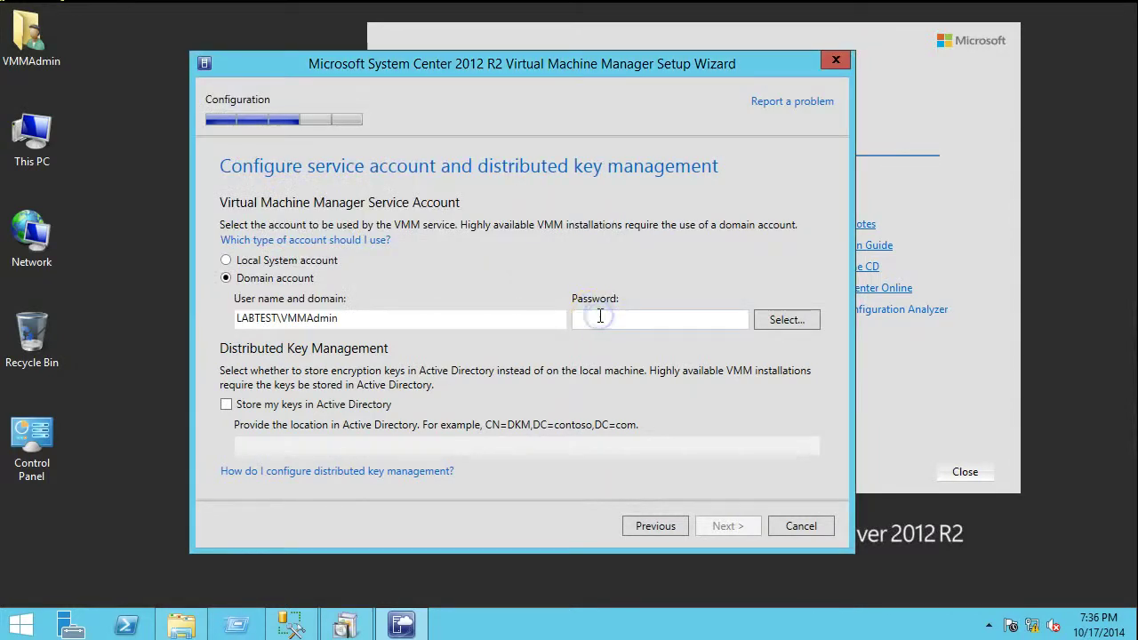
type("P@s")
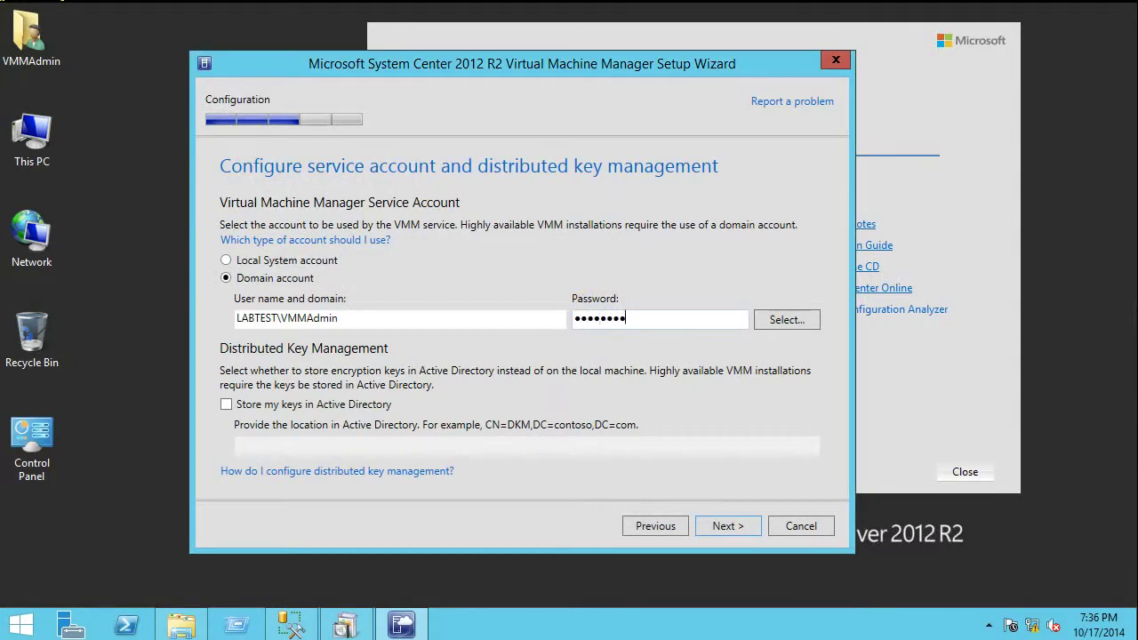
left_click(226, 404)
left_click(285, 445)
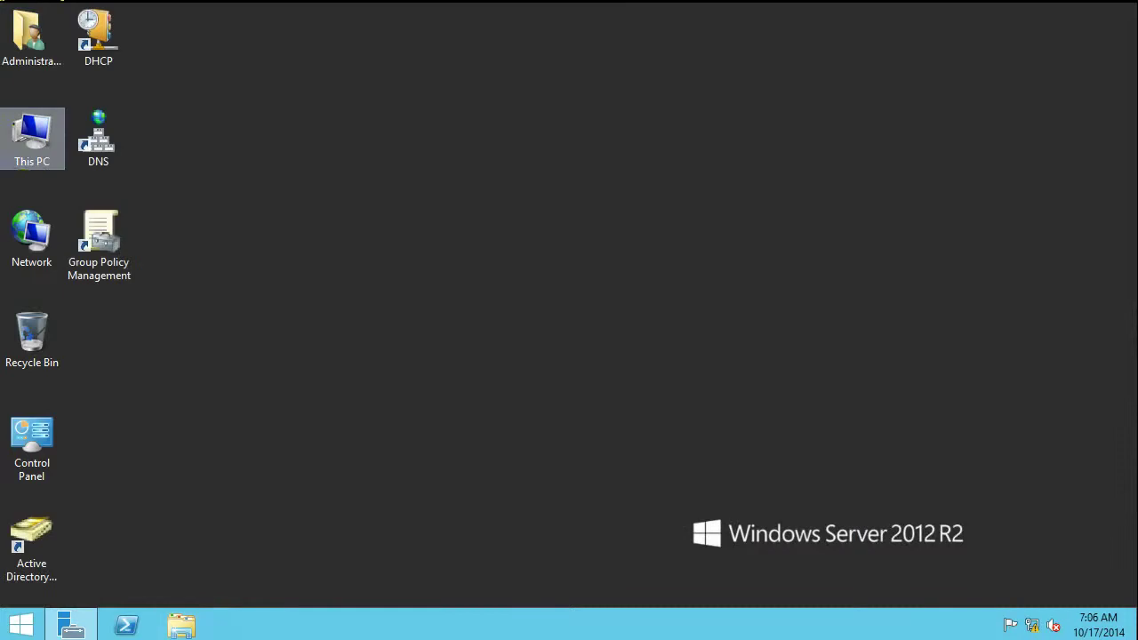
Search the Start screen for 'adsi' and launch ADSI Edit
left_click(23, 629)
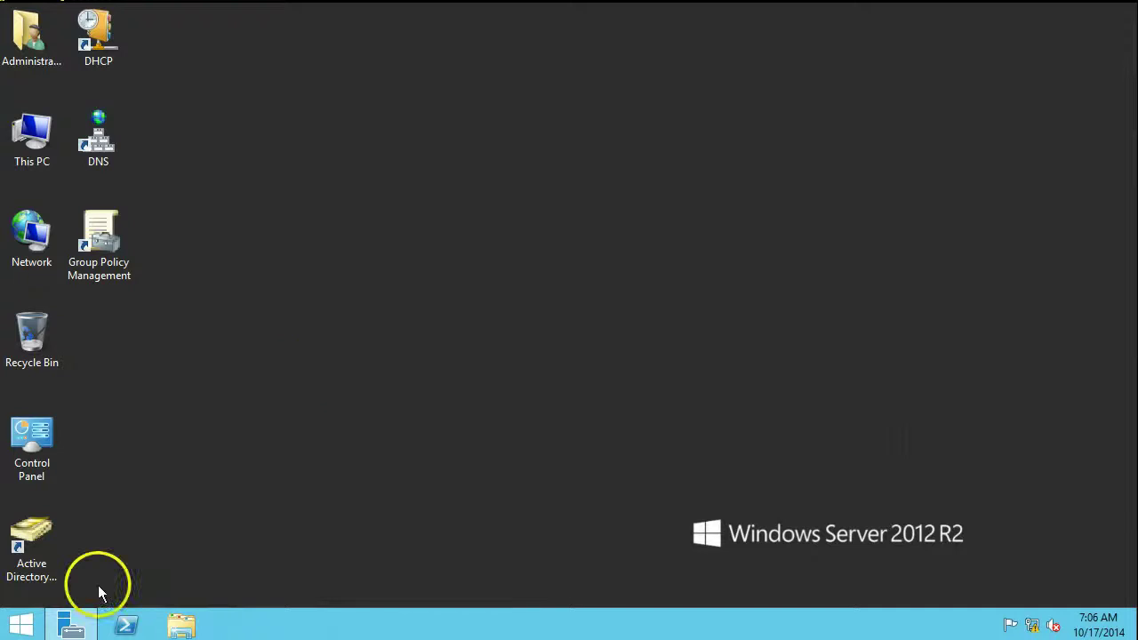
left_click(19, 621)
type("adsi")
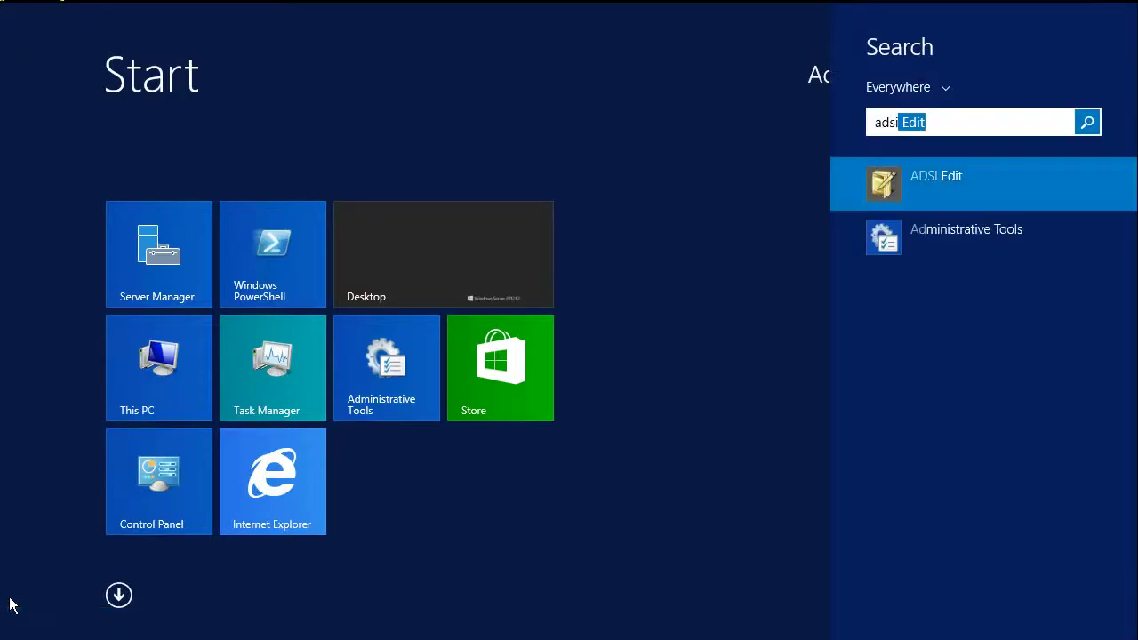
key("Return")
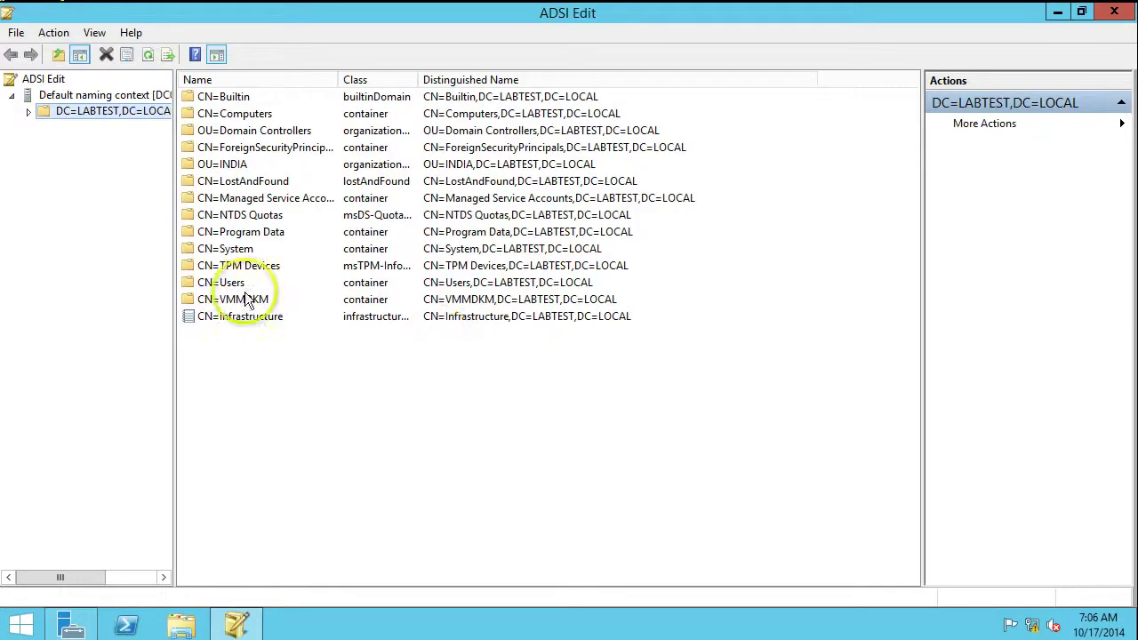
Open CN=VMMDKM's properties and copy its distinguishedName value
left_click(29, 111)
left_click(76, 321)
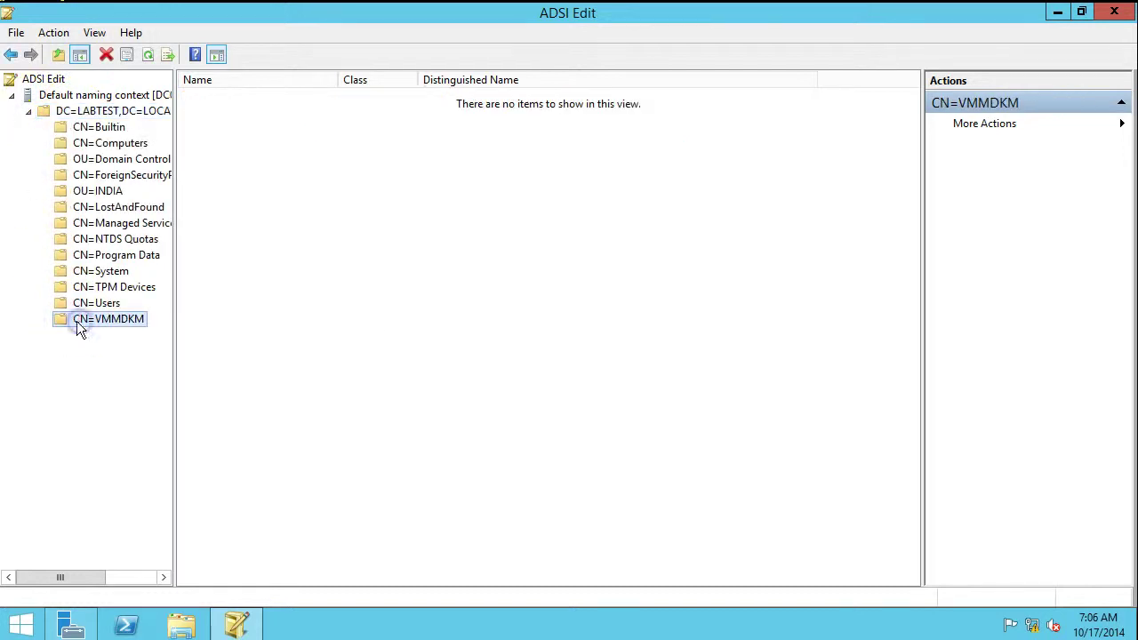
right_click(70, 318)
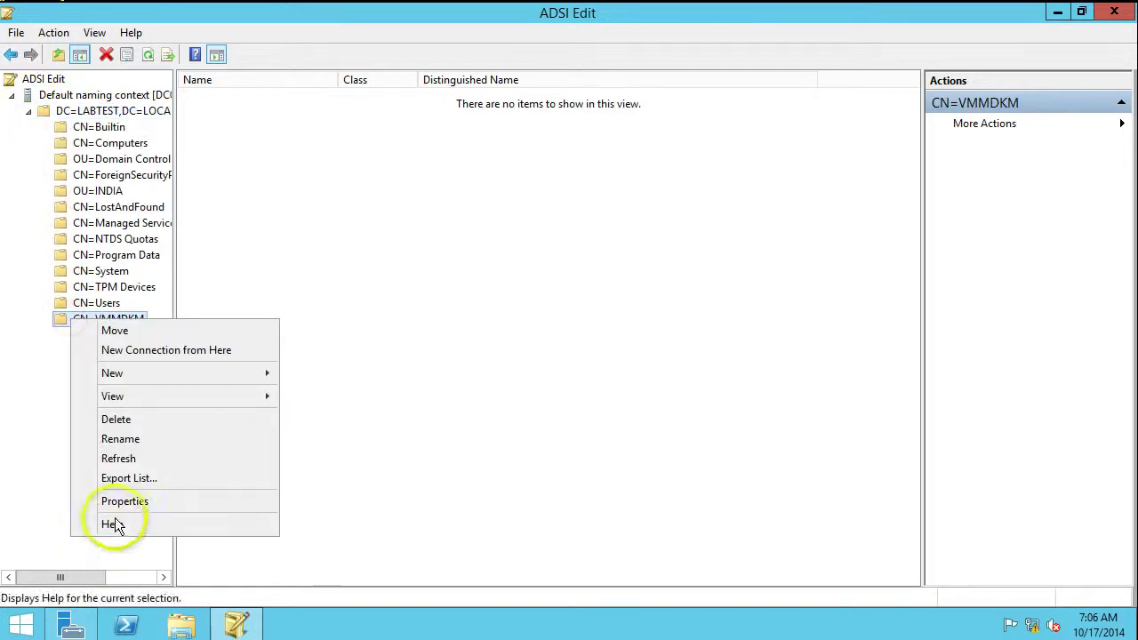
left_click(120, 502)
left_click(633, 311)
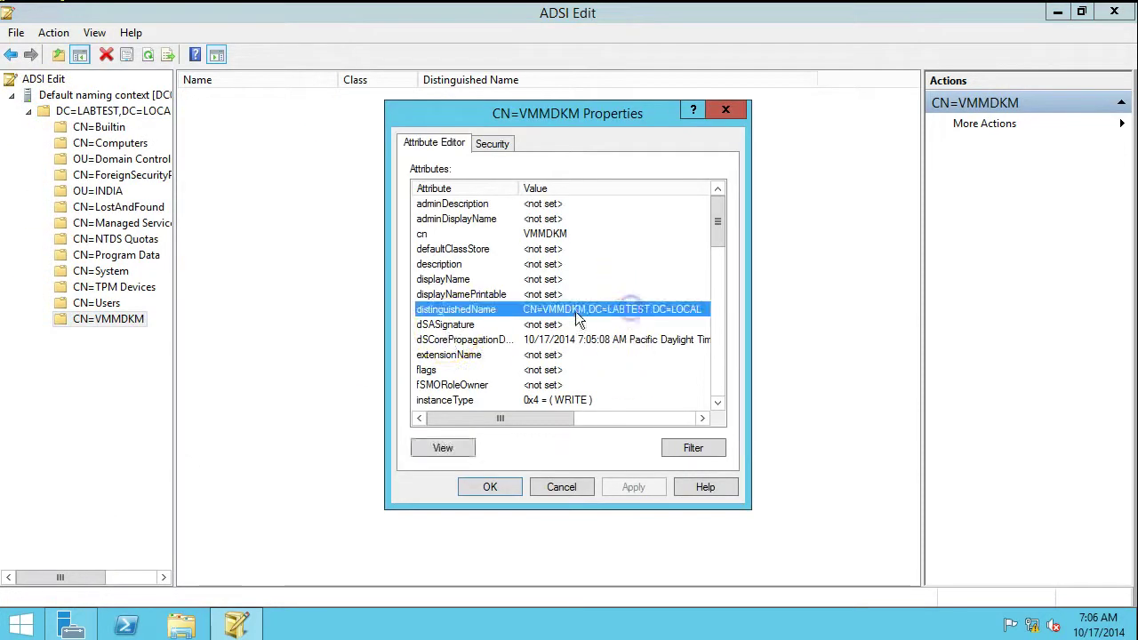
double_click(605, 312)
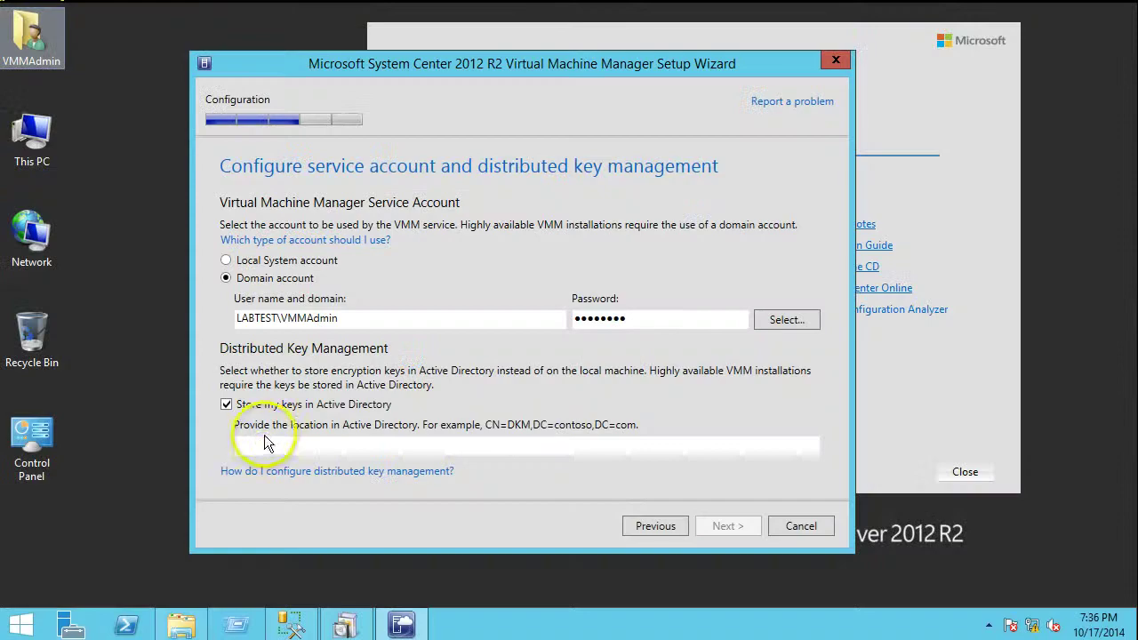
Replace the wrong paste with CN=VMMDKM,DC=LABTEST,DC=LOCAL as the key location and continue
left_click(263, 444)
key("ctrl+v")
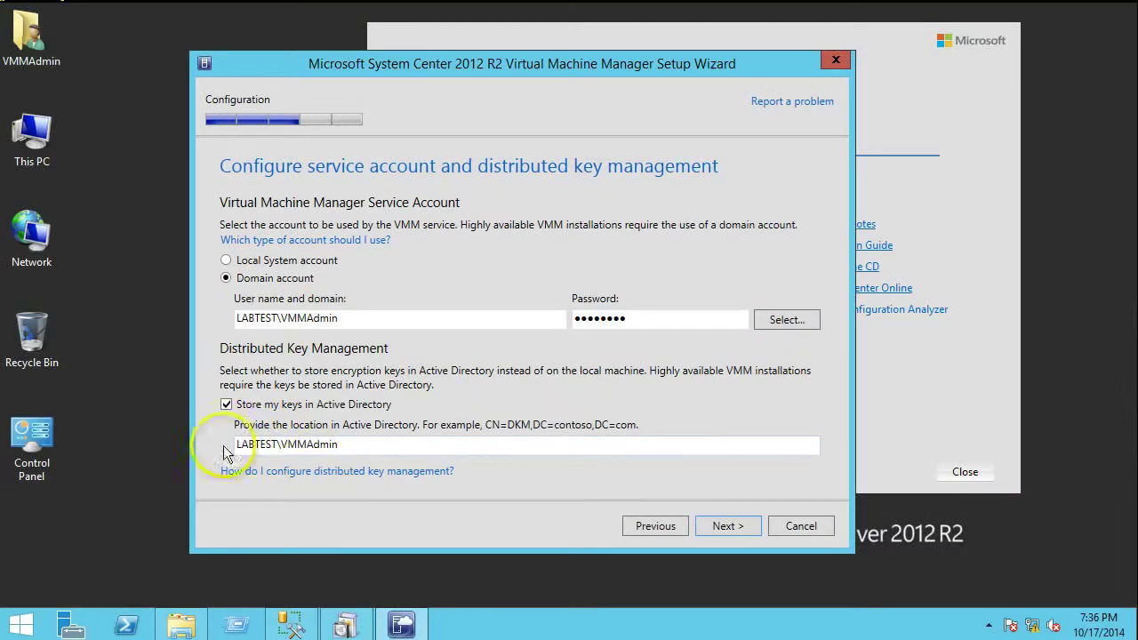
left_click_drag(338, 445, 11, 440)
key("Delete")
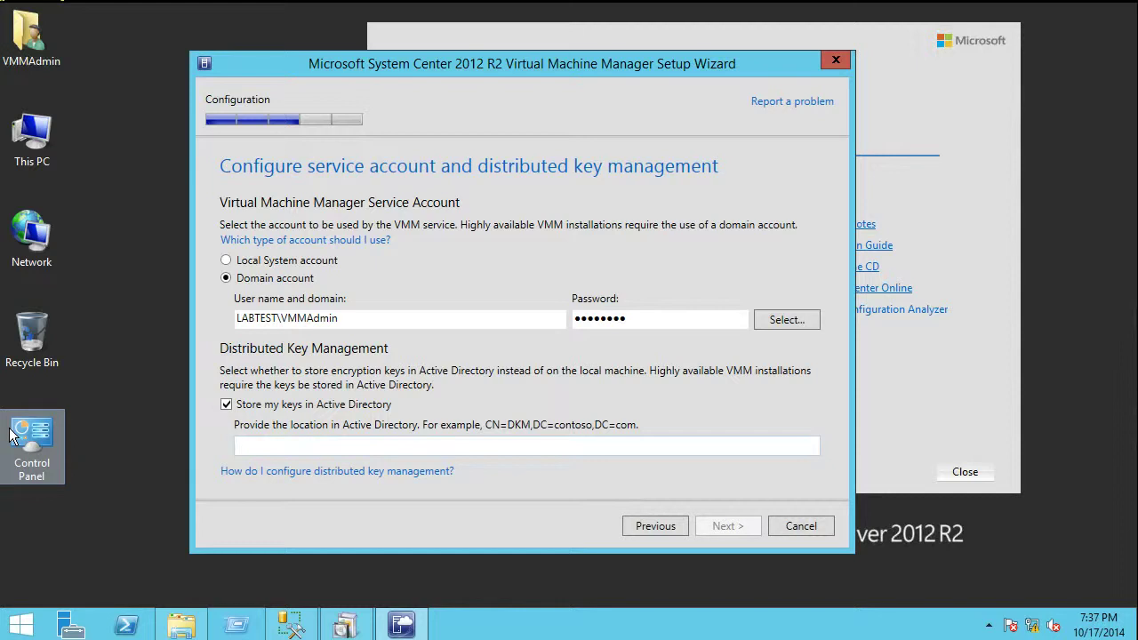
type("C")
key("BackSpace")
type("CN=VMMDKM,DC=LABTEST,DC=LOCAL")
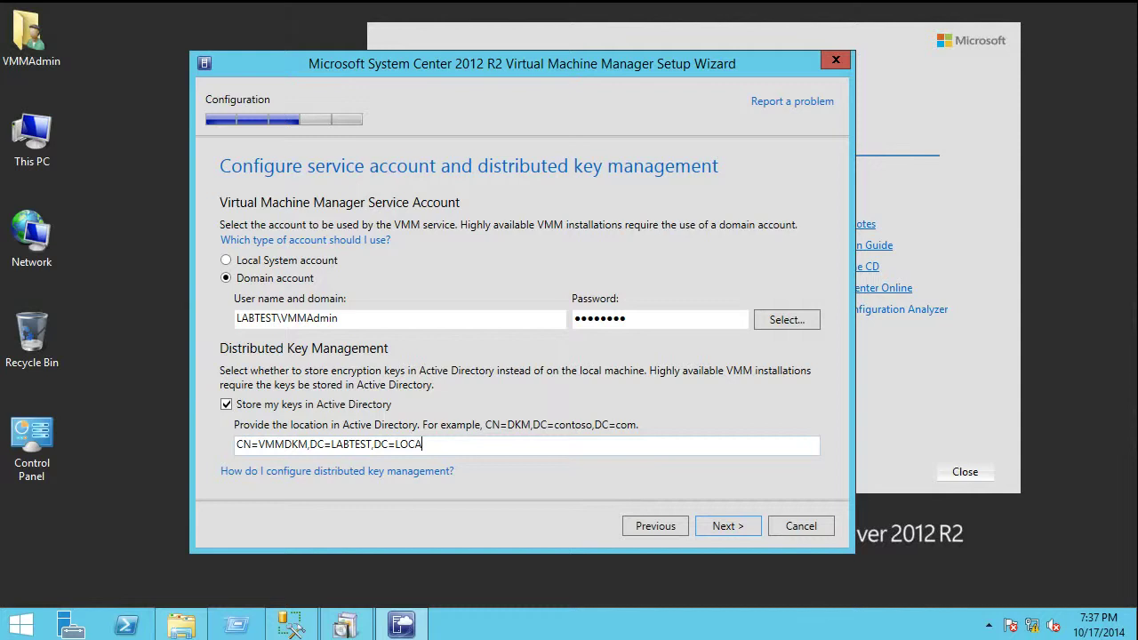
left_click(741, 527)
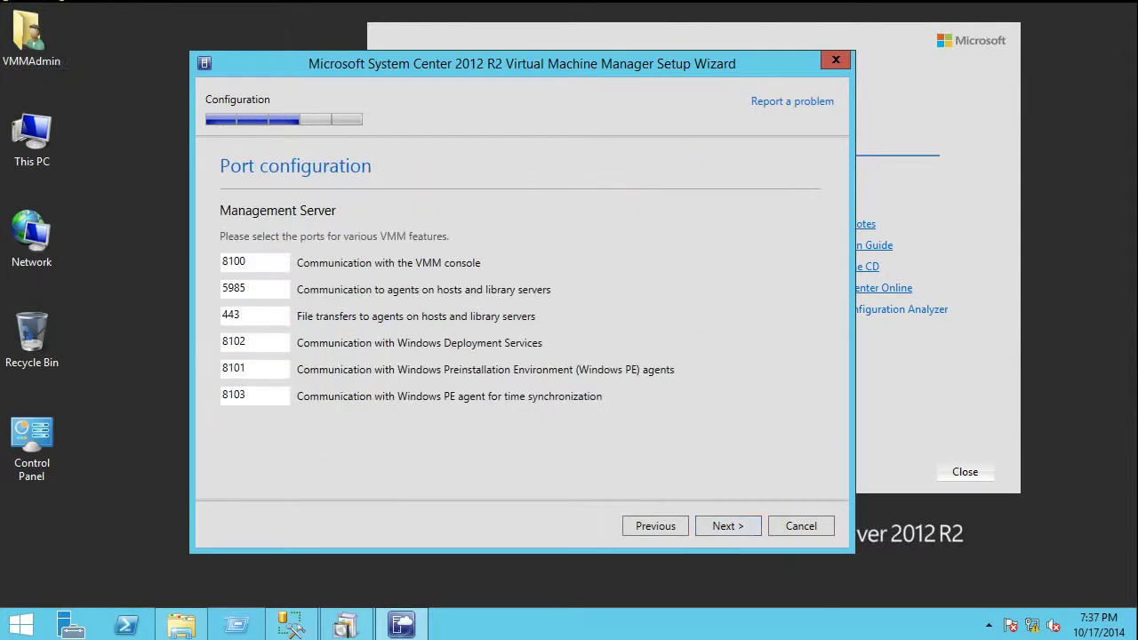
Accept the default ports, select the MSSCVMMLibrary share name, and bring File Explorer forward
left_click(711, 528)
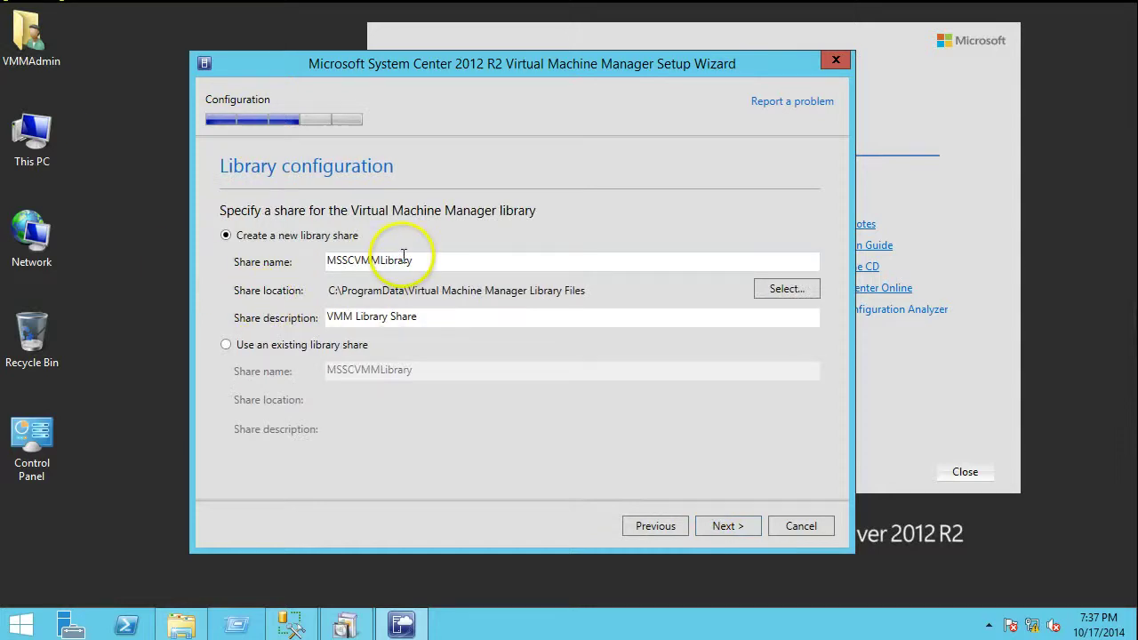
double_click(329, 260)
key("ctrl+c")
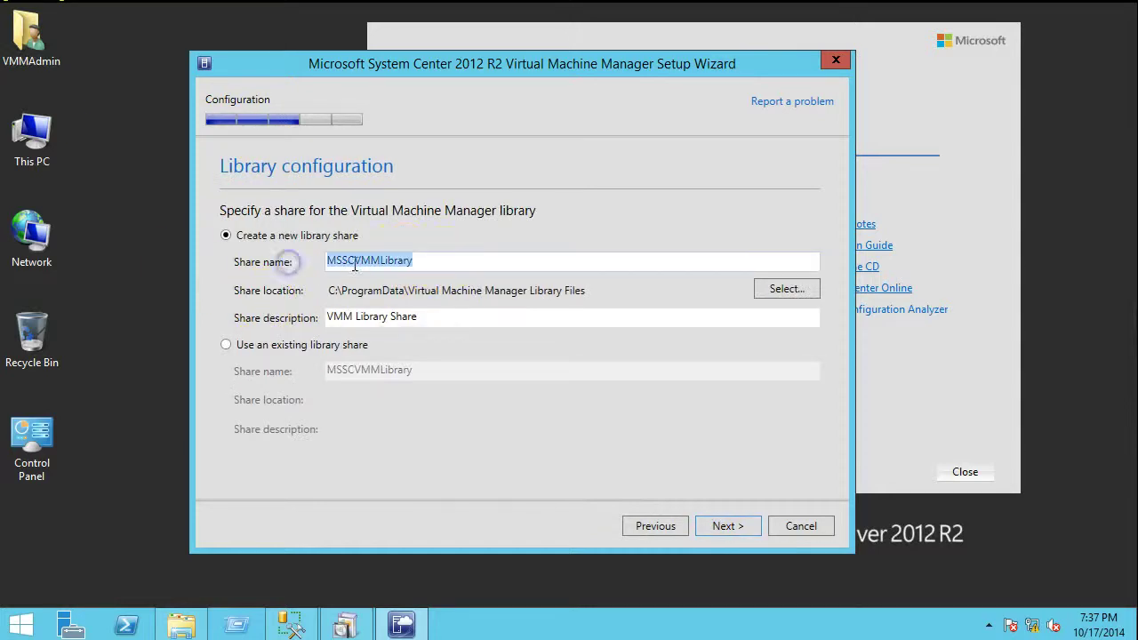
left_click(365, 265)
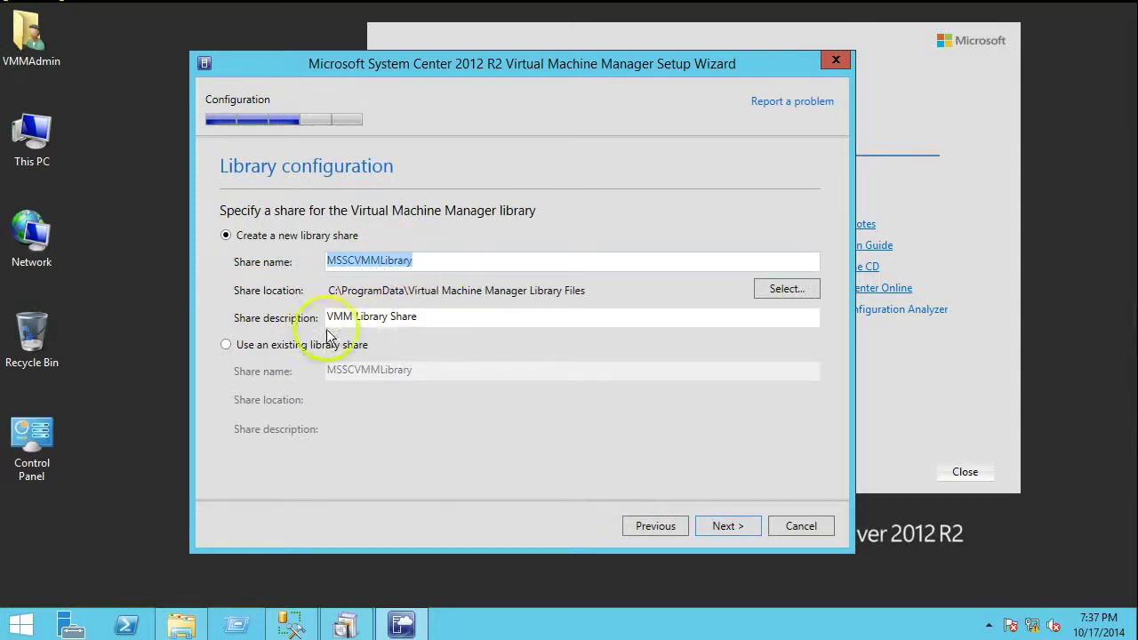
left_click(184, 627)
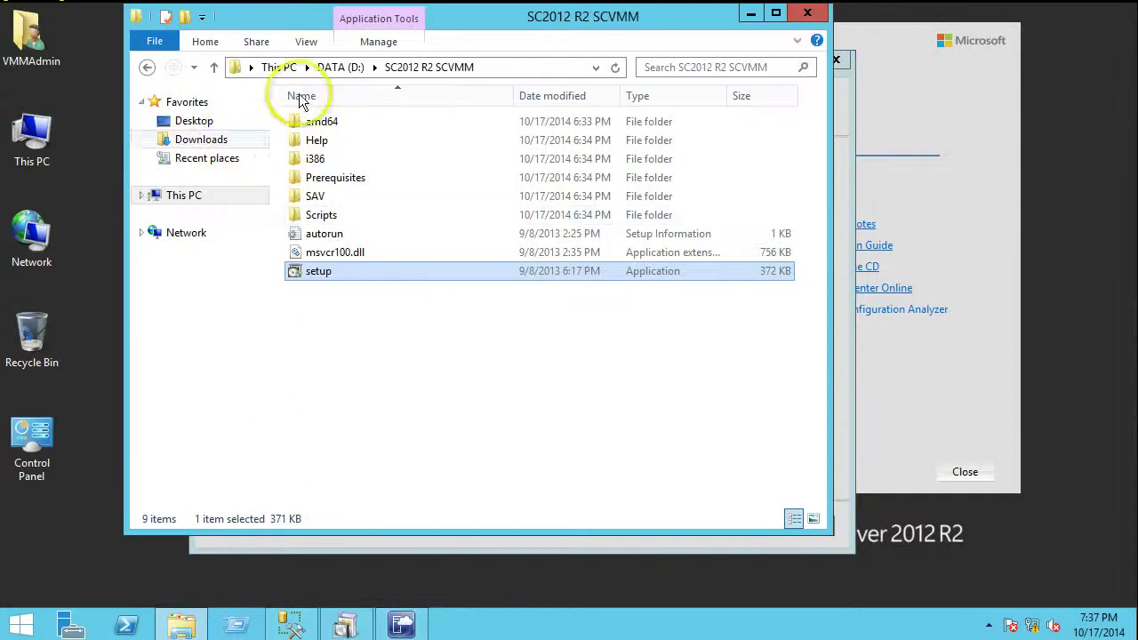
Create a new folder named MSSCVMMLibrary on the DATA (D:) drive
left_click(331, 69)
left_click(279, 68)
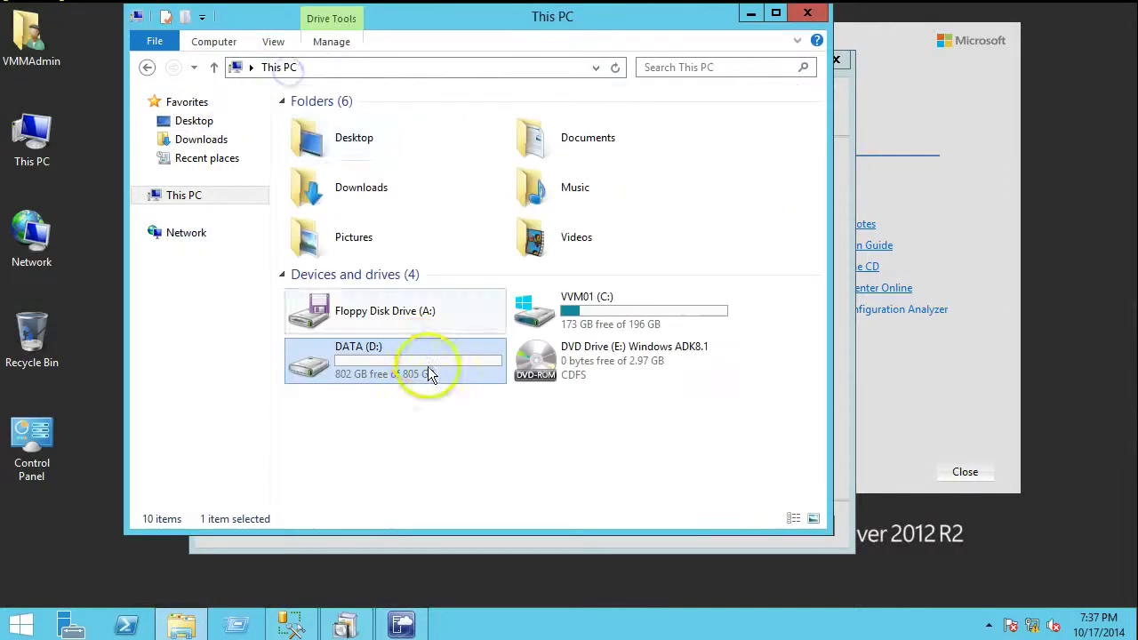
double_click(370, 360)
left_click(366, 235)
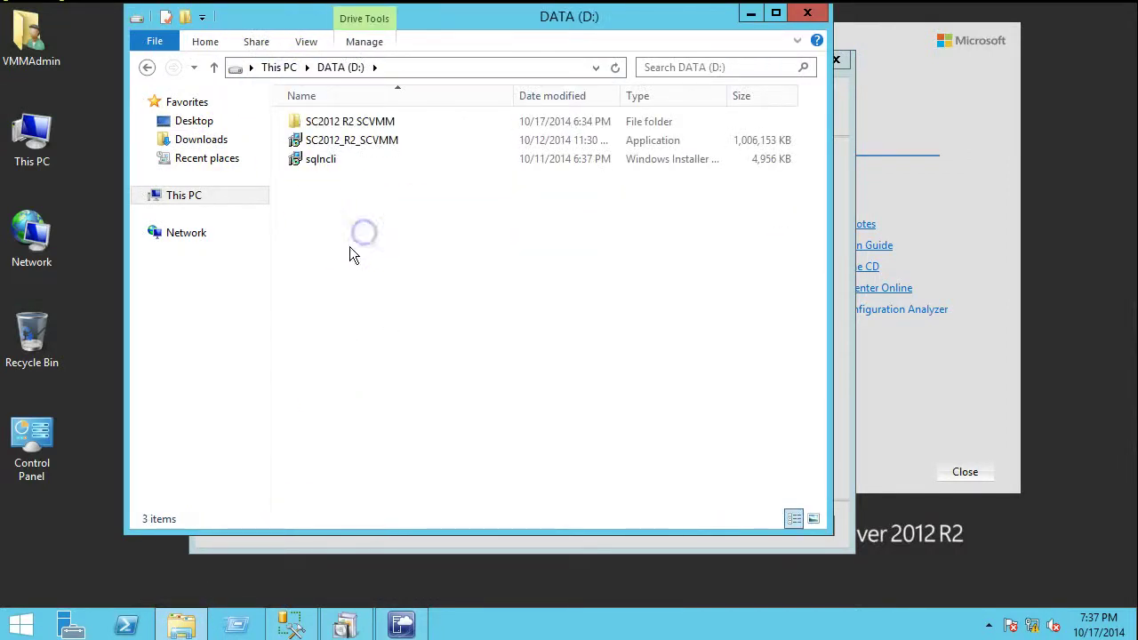
key("ctrl+shift+n")
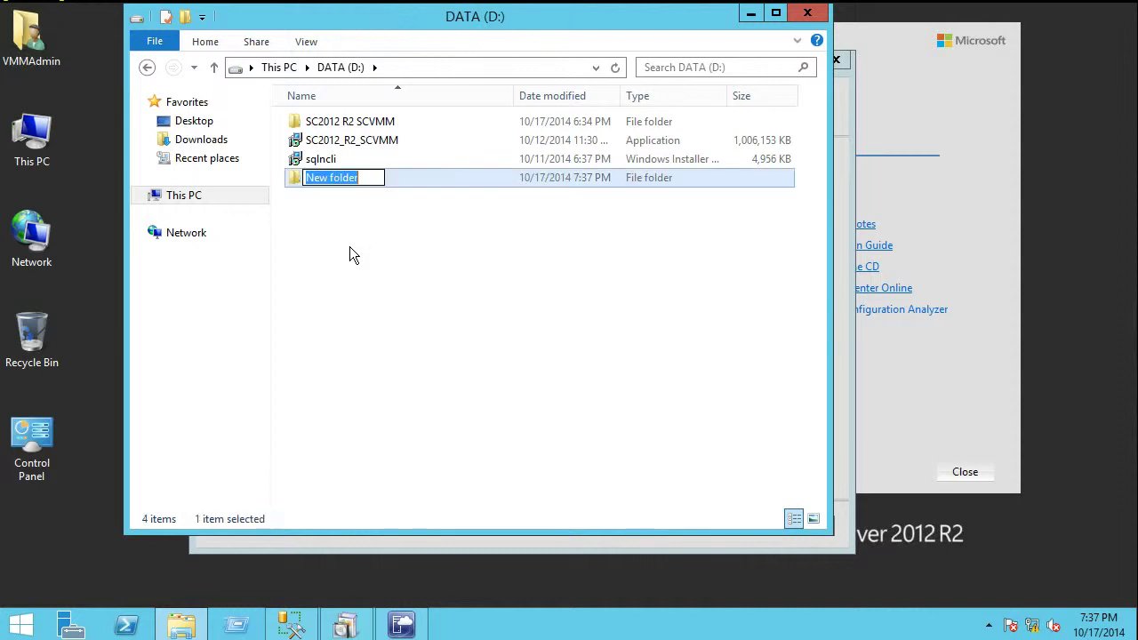
key("ctrl+v")
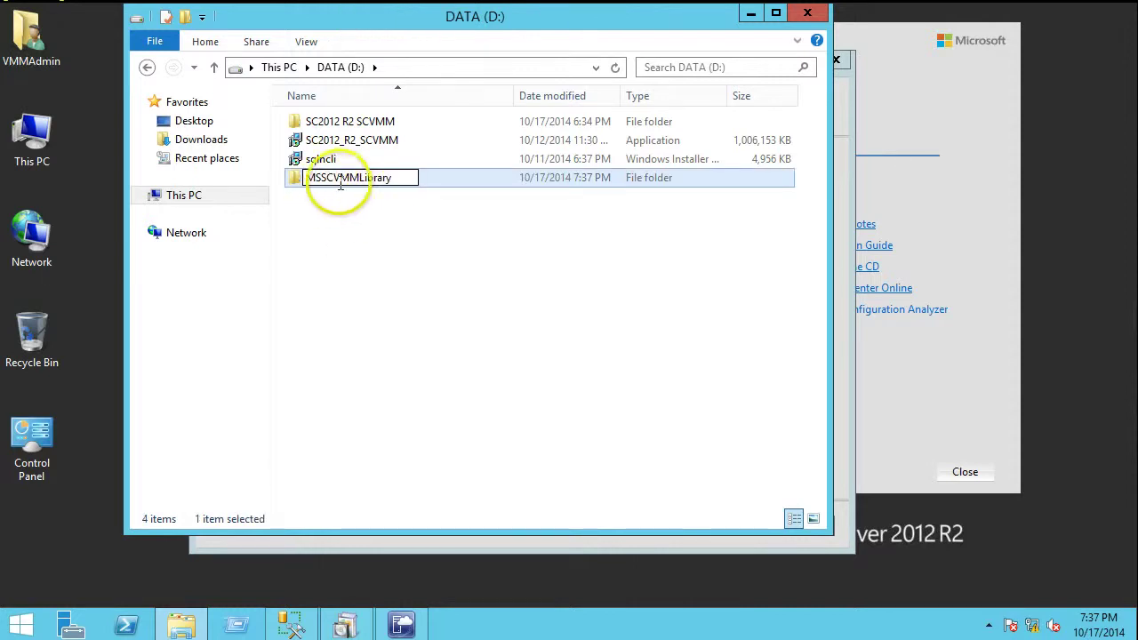
left_click(392, 248)
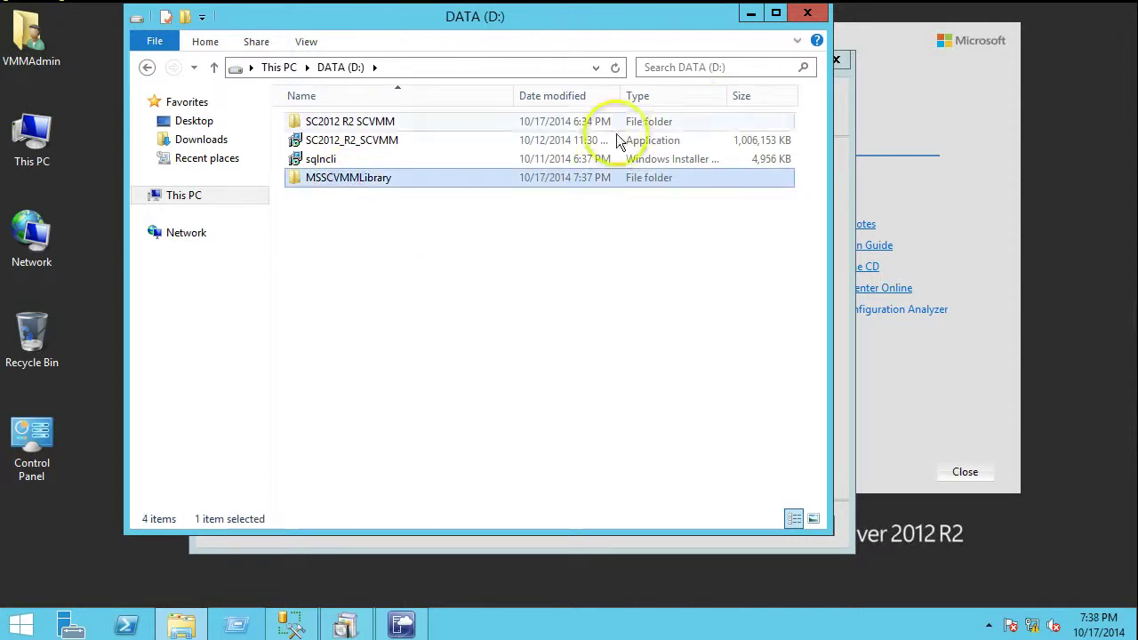
Check the folder's path D:\MSSCVMMLibrary, then close File Explorer
double_click(421, 177)
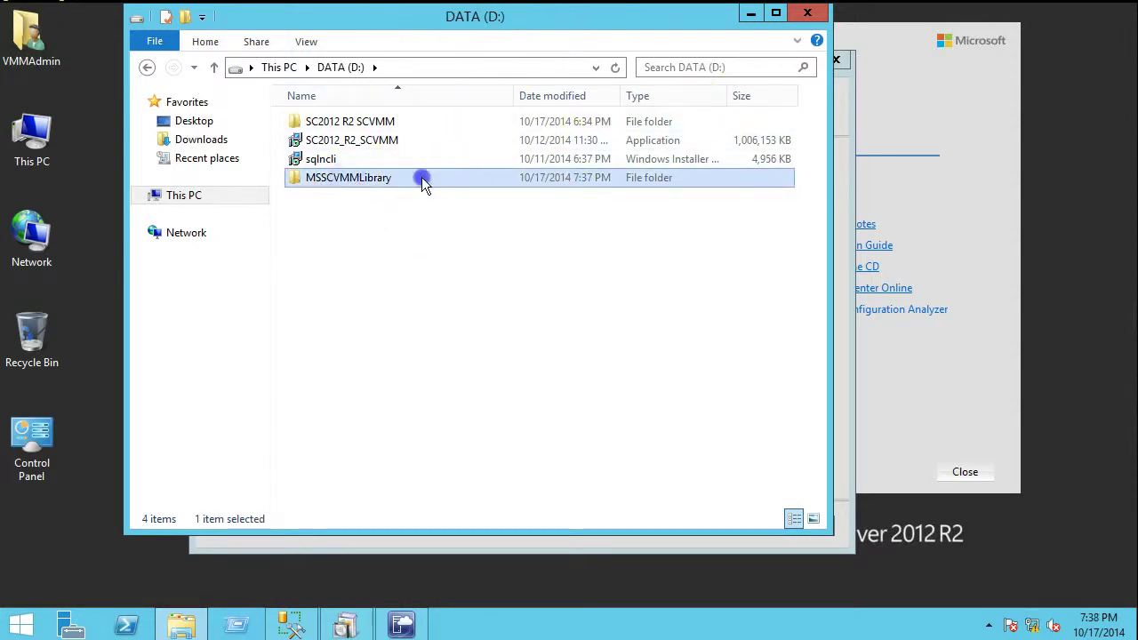
left_click(523, 70)
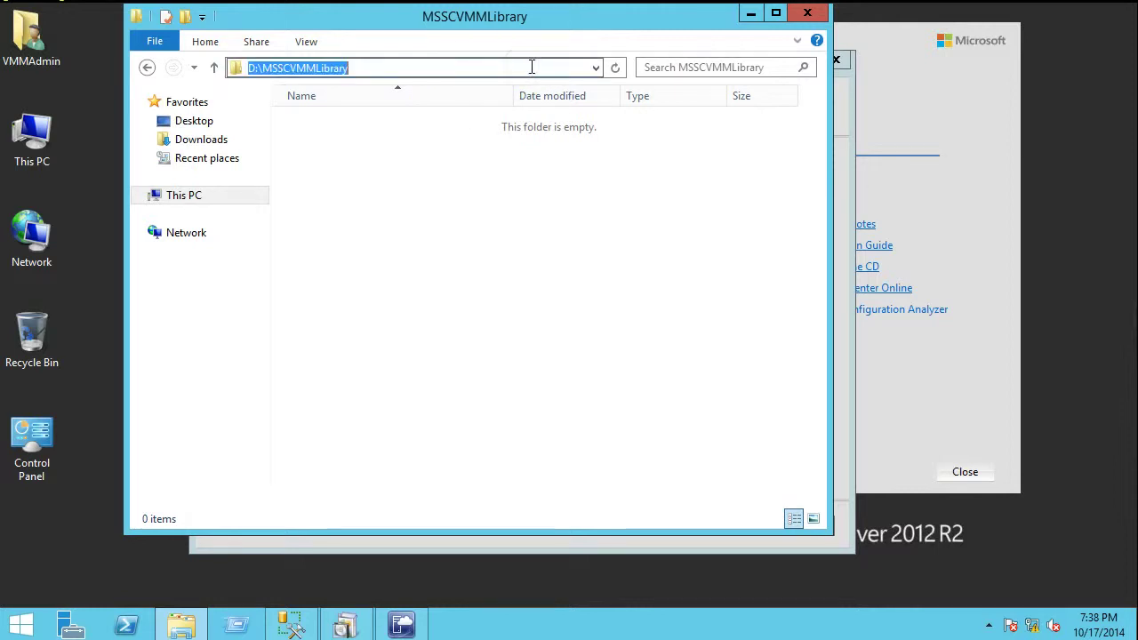
left_click(809, 14)
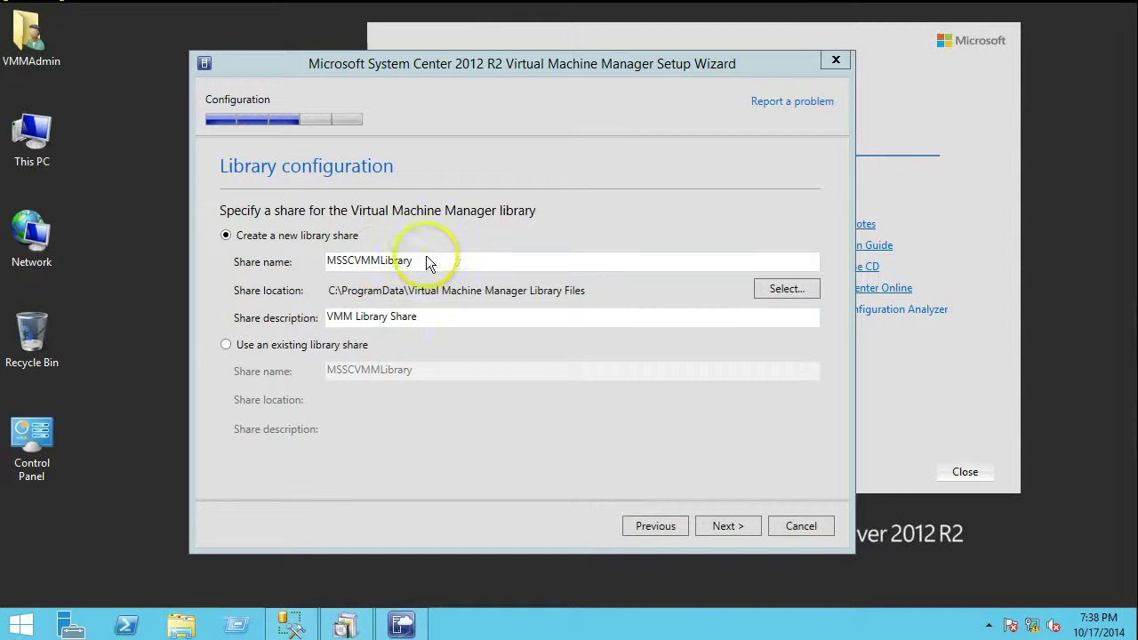
Pick D:\MSSCVMMLibrary as the library share location and continue to the summary
left_click(788, 288)
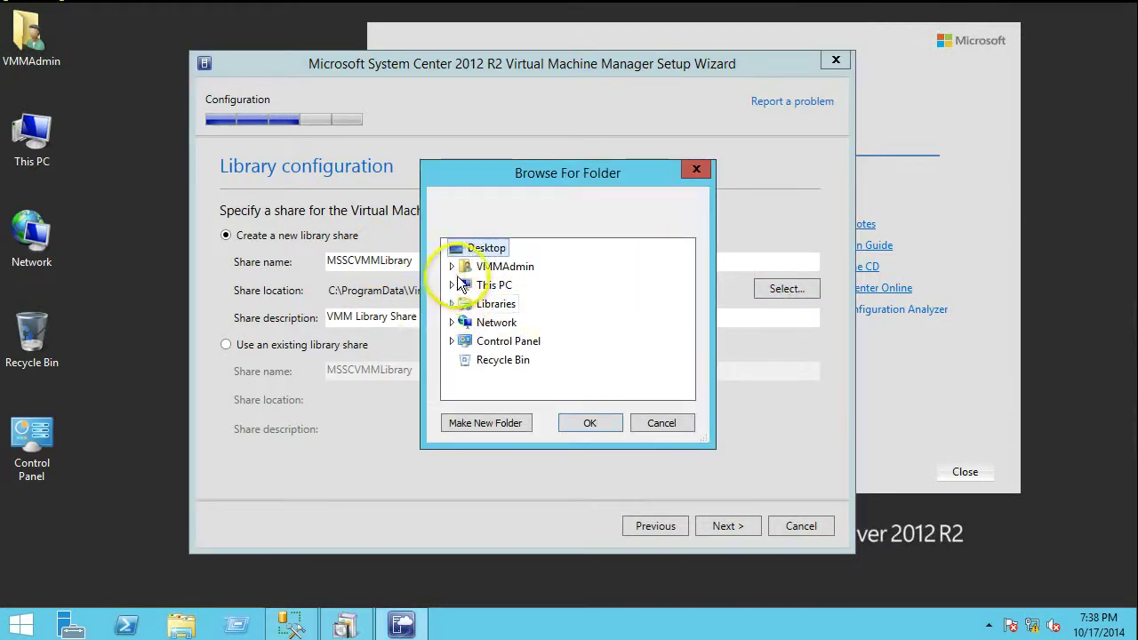
left_click(454, 284)
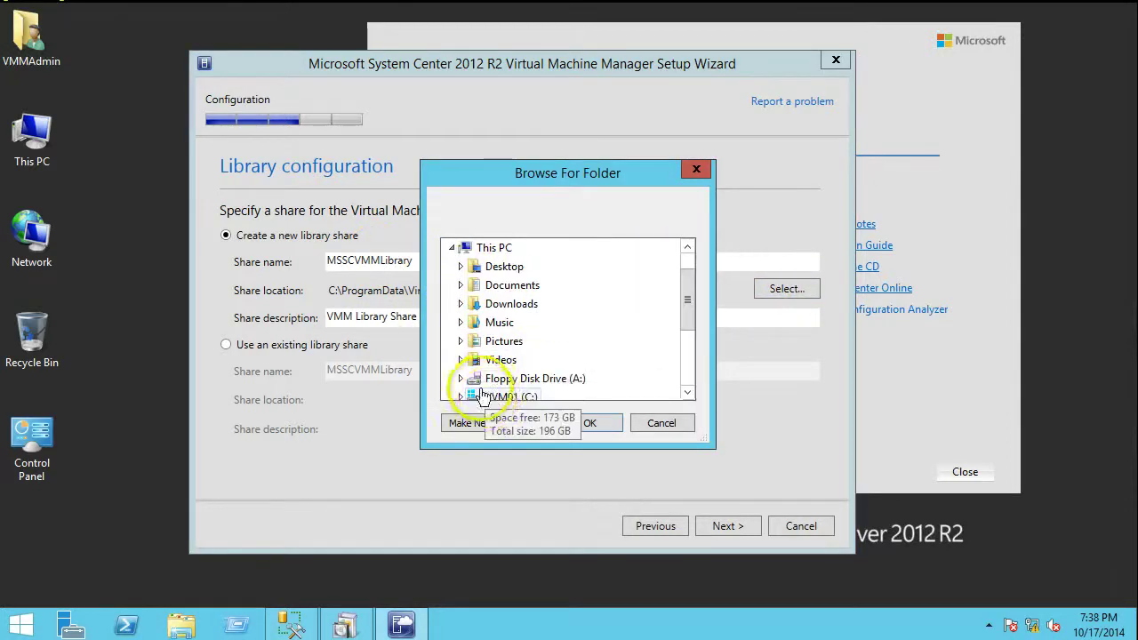
scroll(481, 392, "down", 3)
left_click(473, 287)
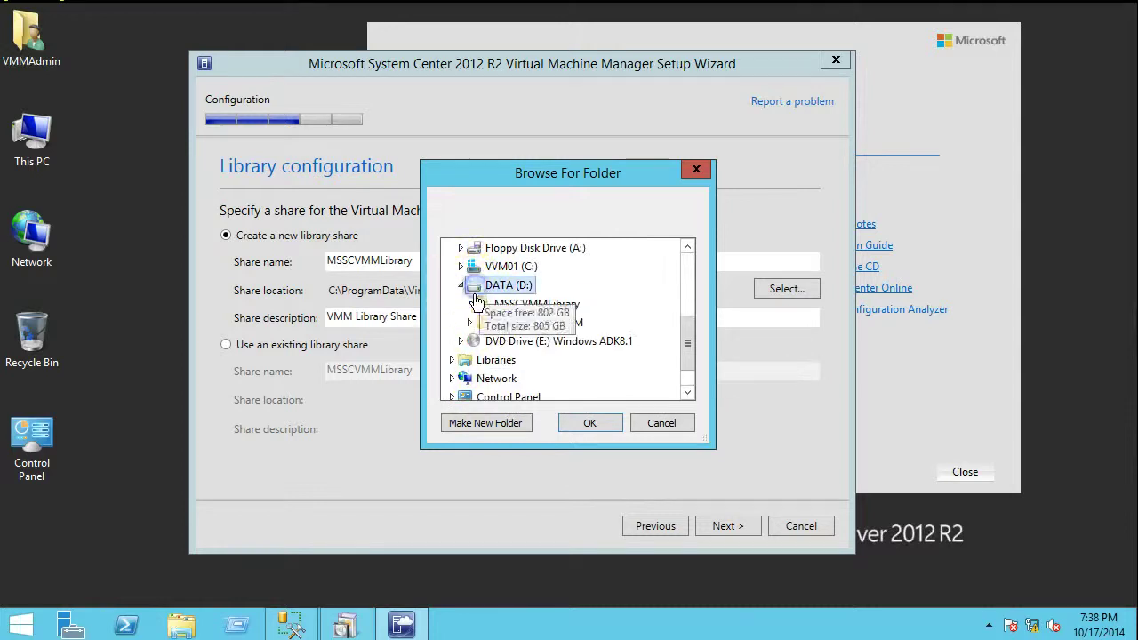
left_click(547, 304)
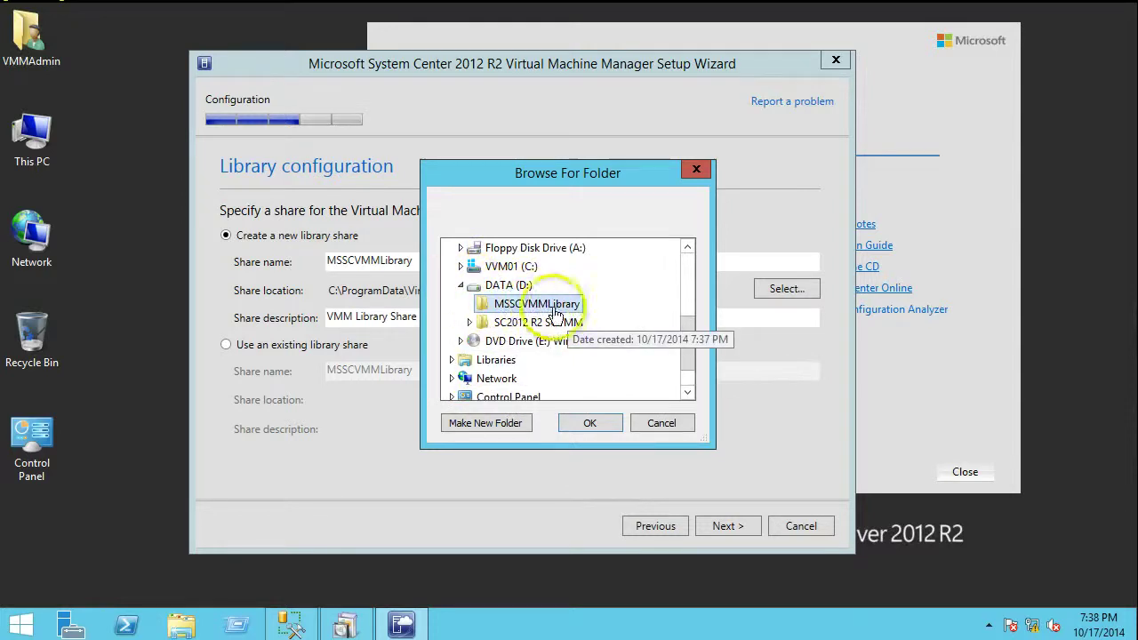
left_click(589, 423)
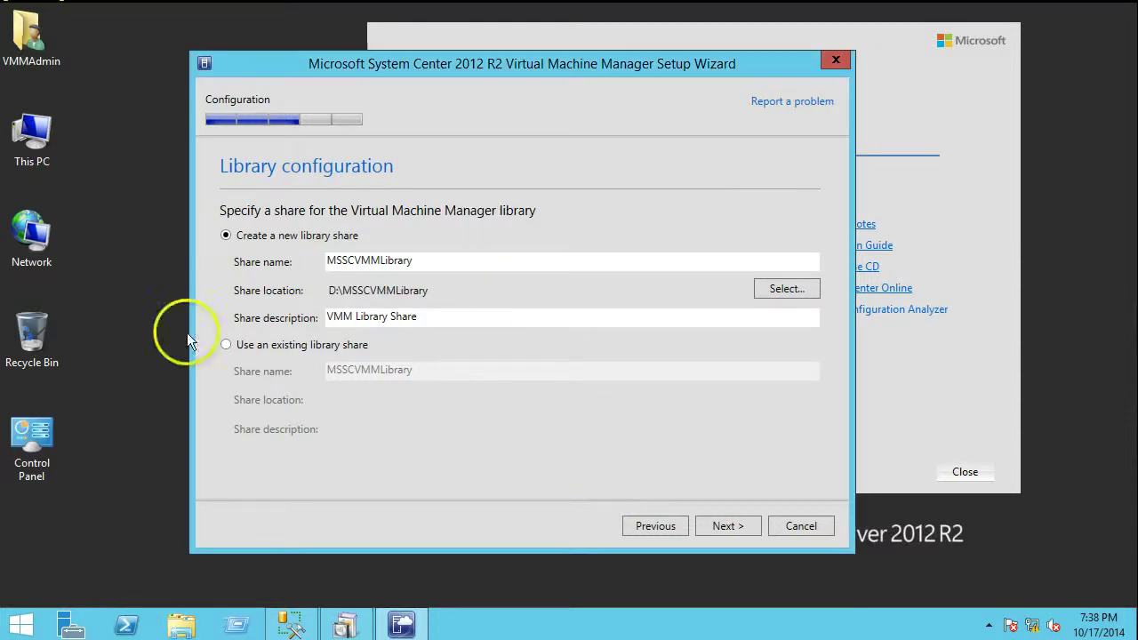
left_click(718, 523)
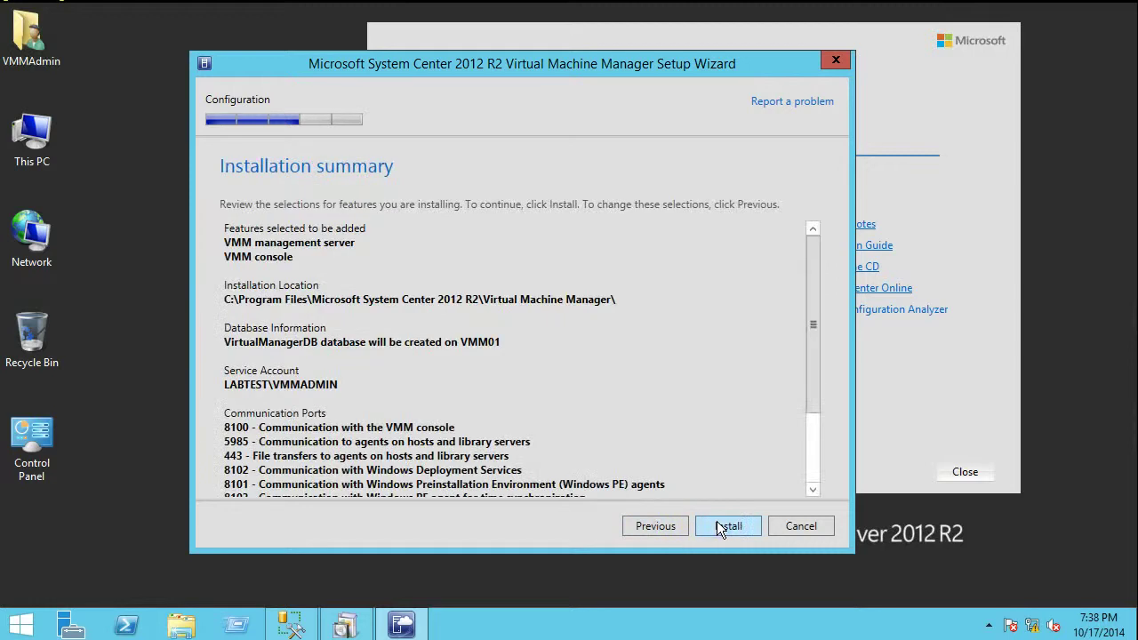
Install the VMM management server and console, then close the wizard after completion
scroll(329, 267, "down", 3)
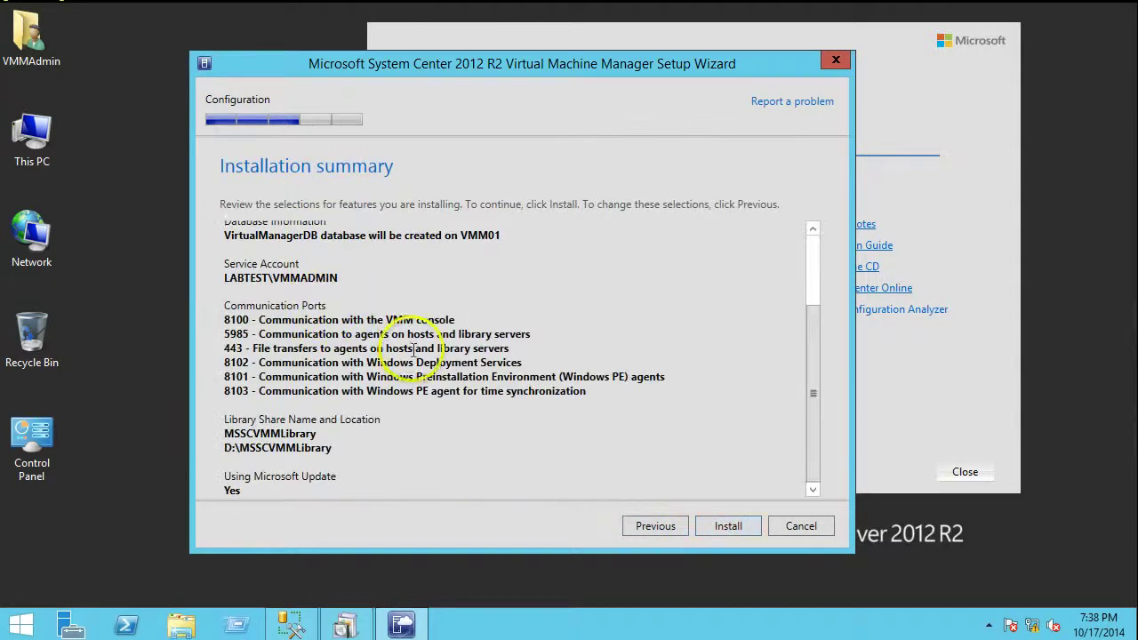
left_click(725, 517)
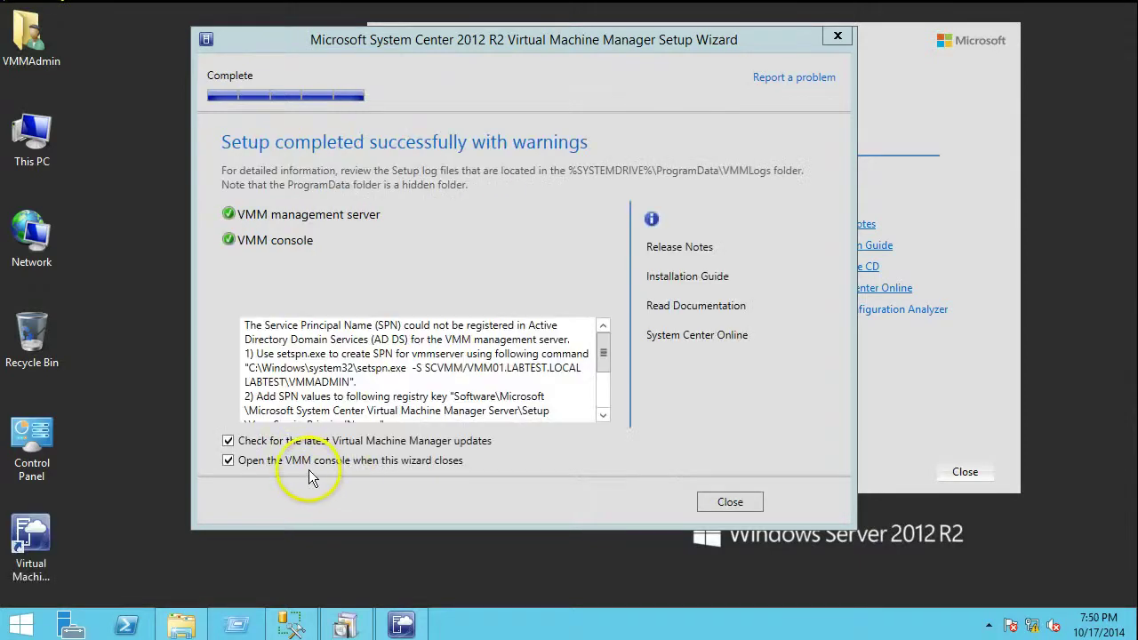
left_click(710, 505)
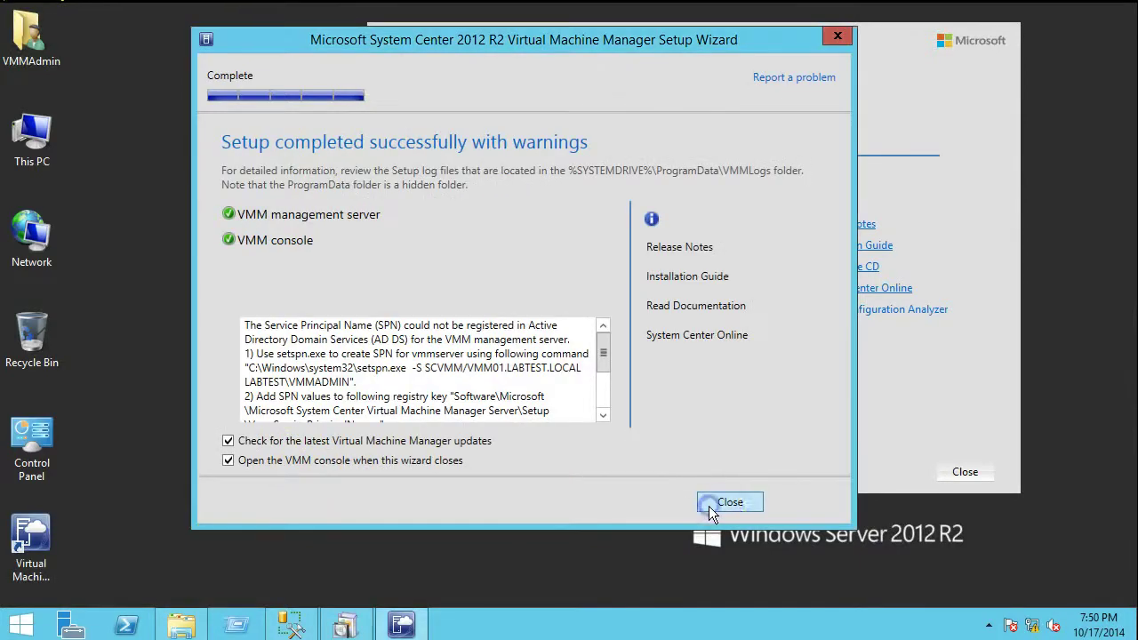
Close the System Center setup launcher and the Internet Explorer window it opened
left_click(965, 471)
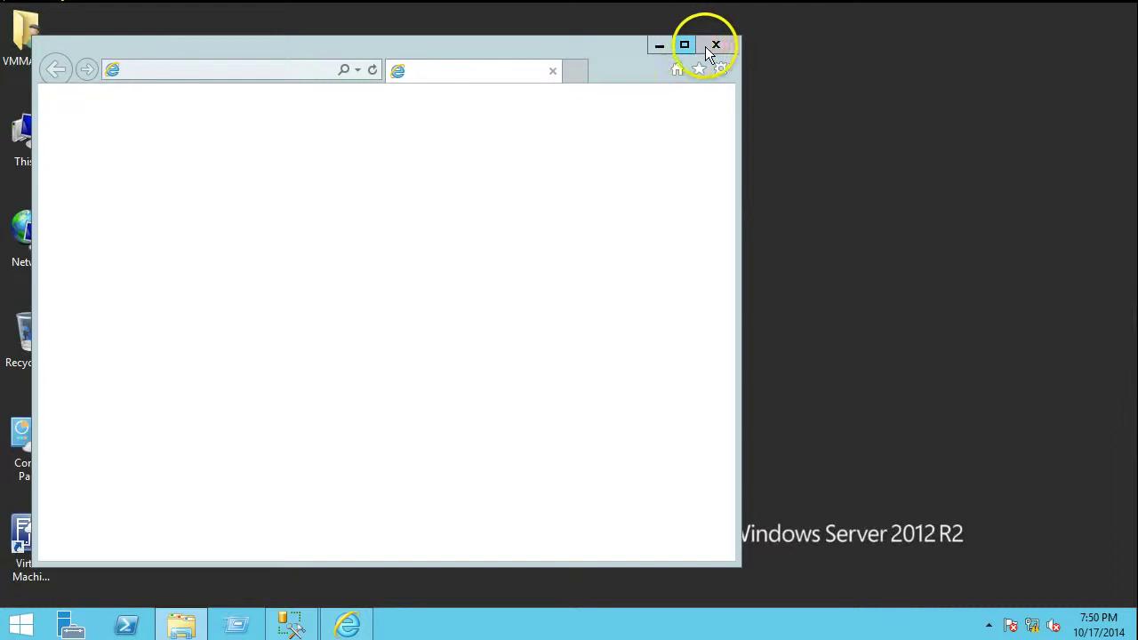
left_click(726, 46)
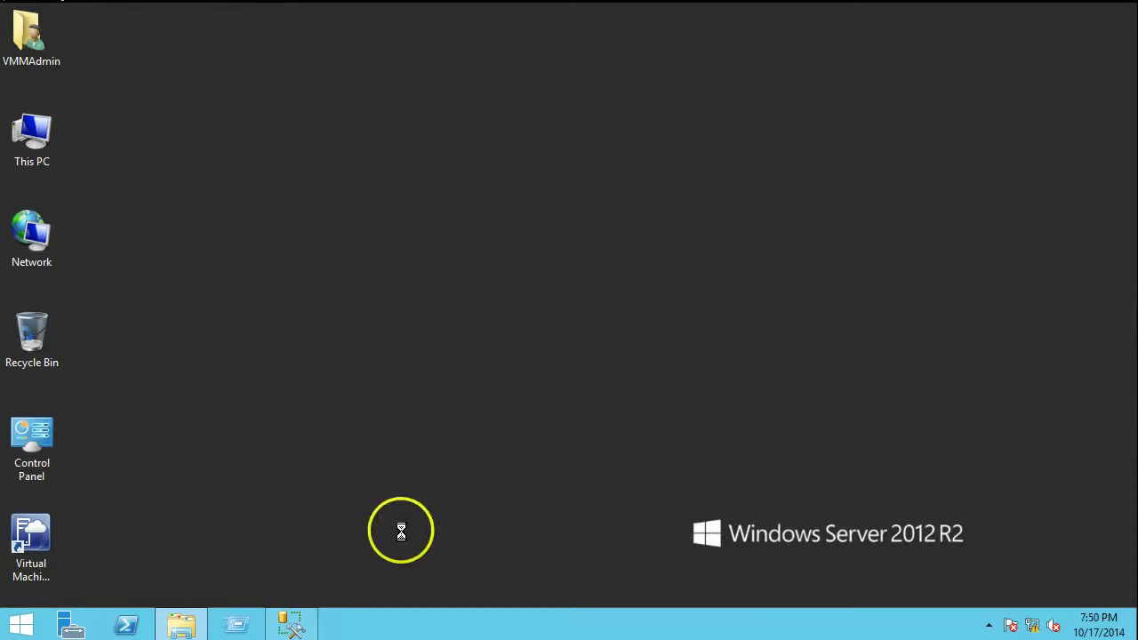
Connect the VMM console to VMM01.LABTEST.LOCAL, then refresh the desktop
left_click(652, 507)
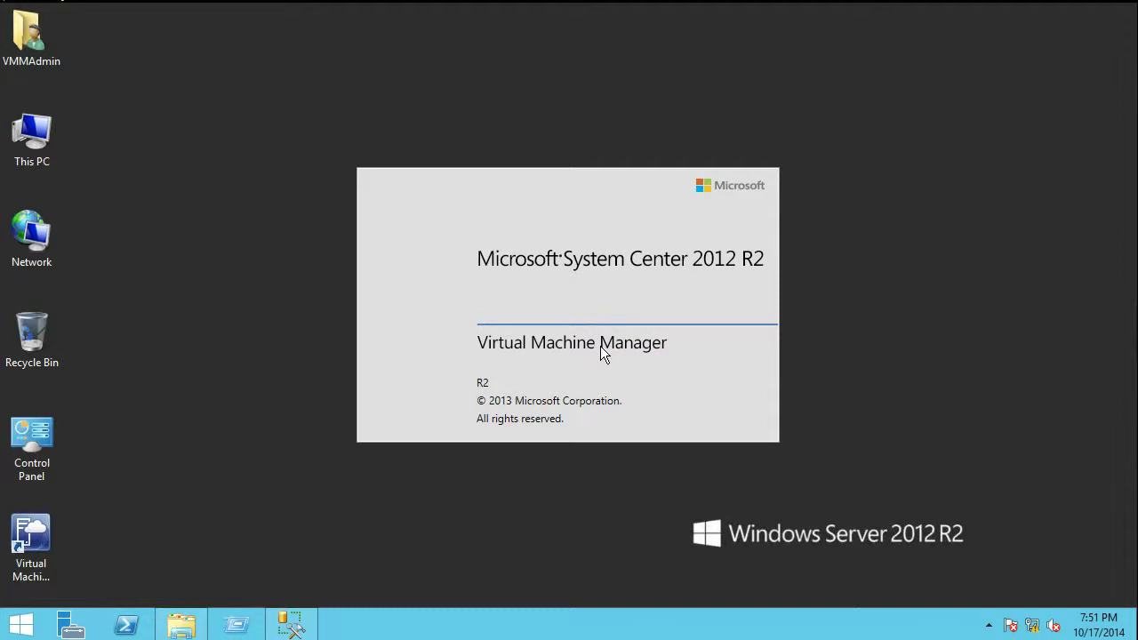
right_click(160, 127)
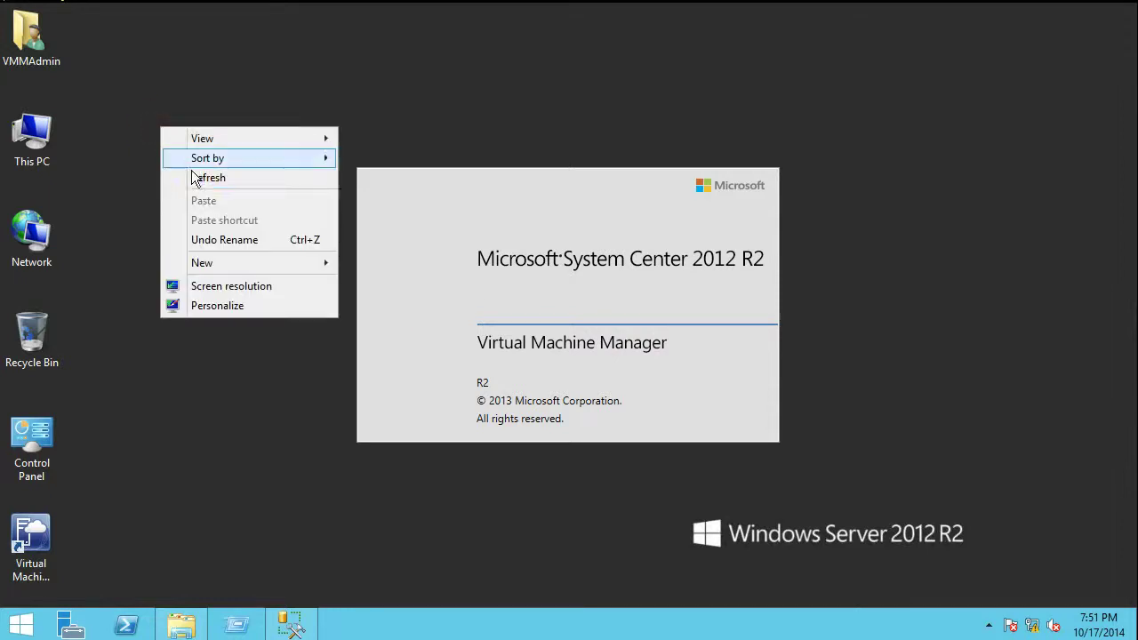
left_click(196, 178)
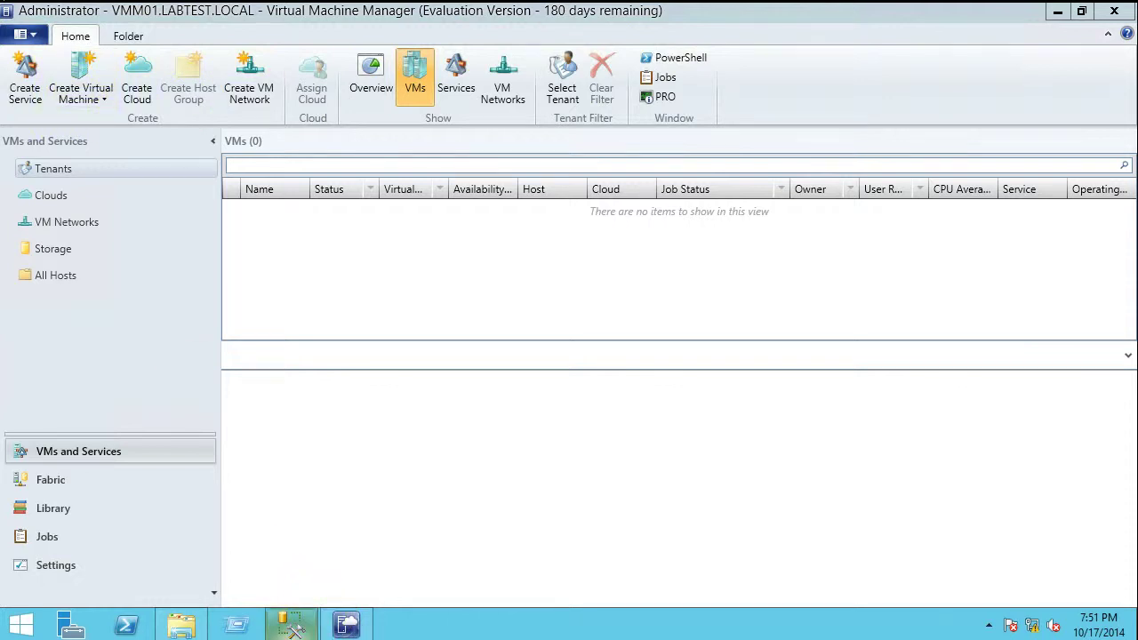
mouse_move(293, 627)
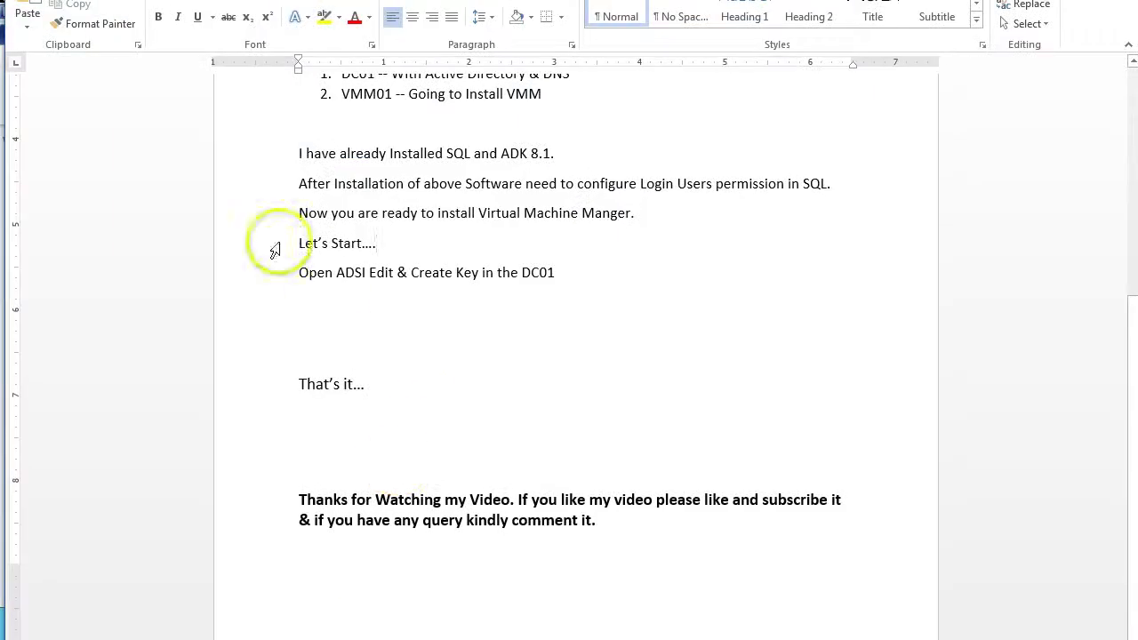
left_click_drag(305, 384, 386, 384)
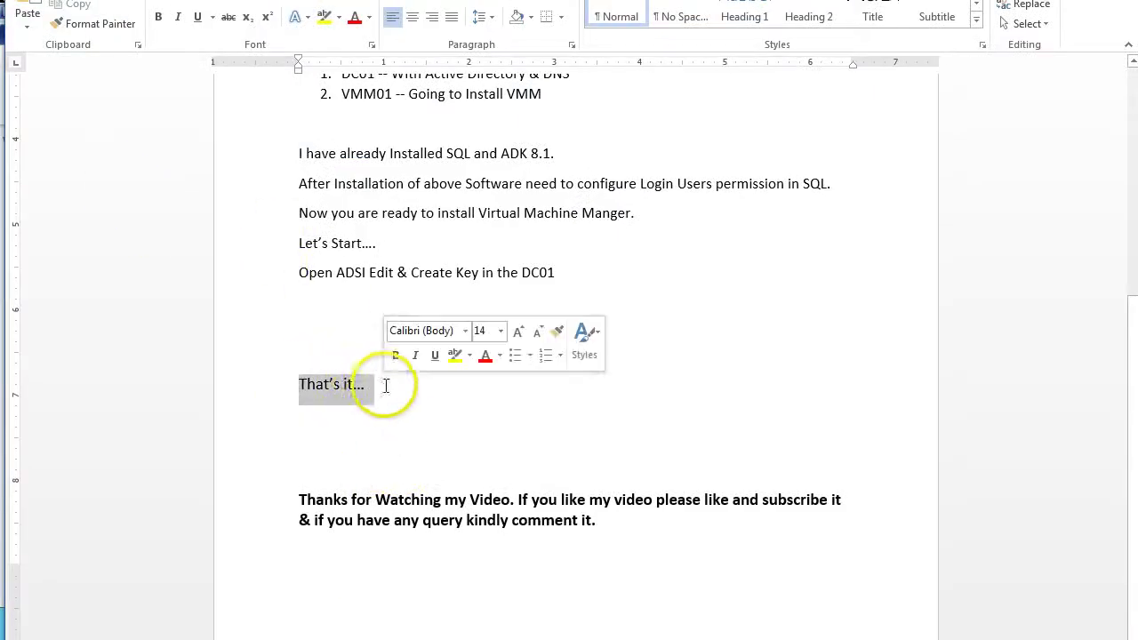
left_click_drag(299, 500, 759, 501)
left_click_drag(805, 501, 840, 503)
left_click_drag(302, 522, 682, 526)
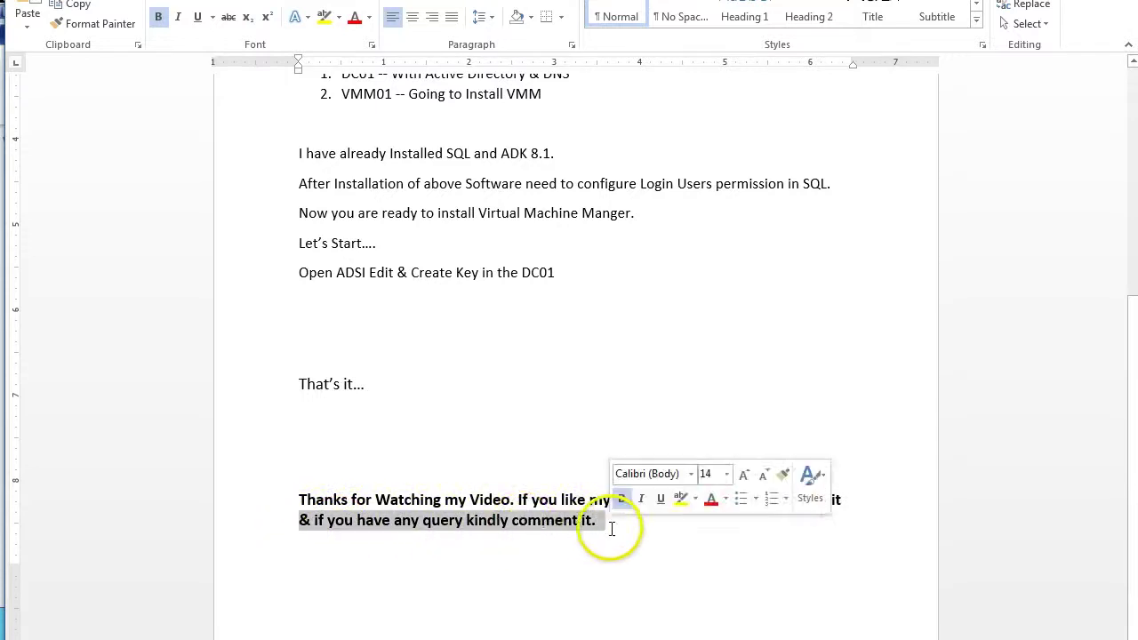